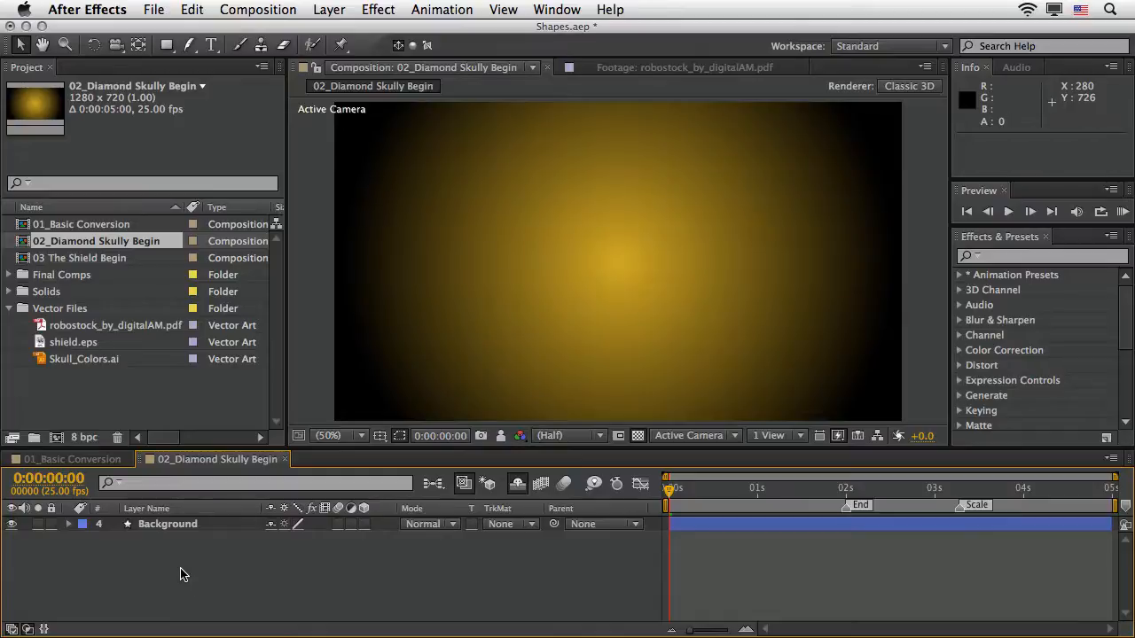
Play a RAM preview of the composition with the Background layer selected
click(167, 524)
key(KP_0)
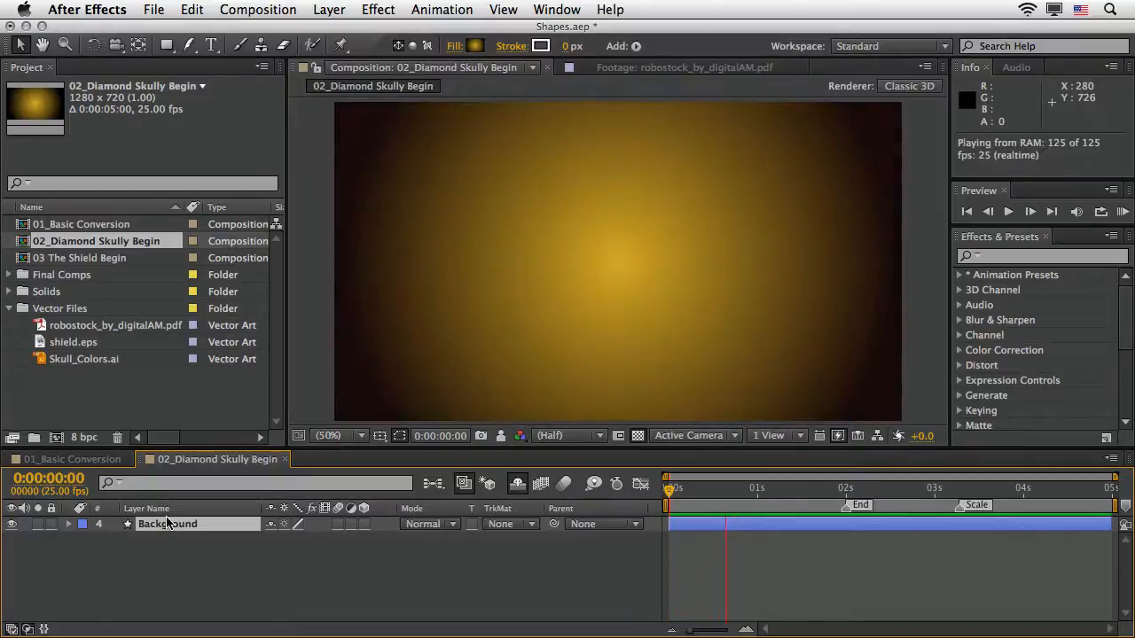
key(space)
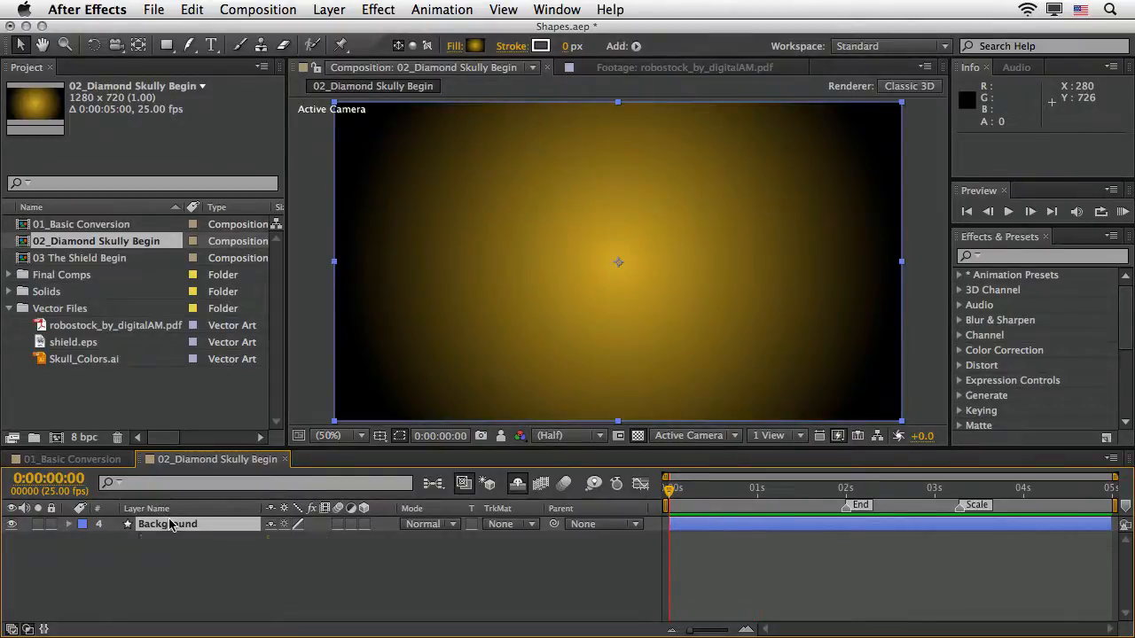
Inspect the Background layer's modified properties, including the gradient fill's color keyframes, and collapse the layer again
key(u)
key(u)
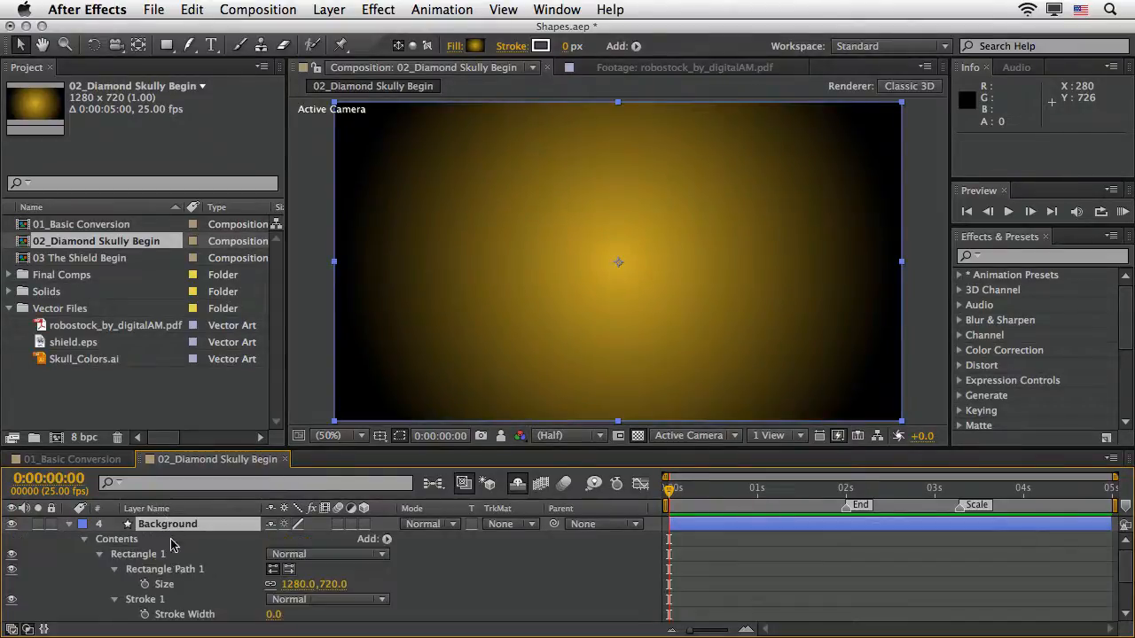
click(114, 573)
click(114, 585)
scroll(169, 586, down, 1)
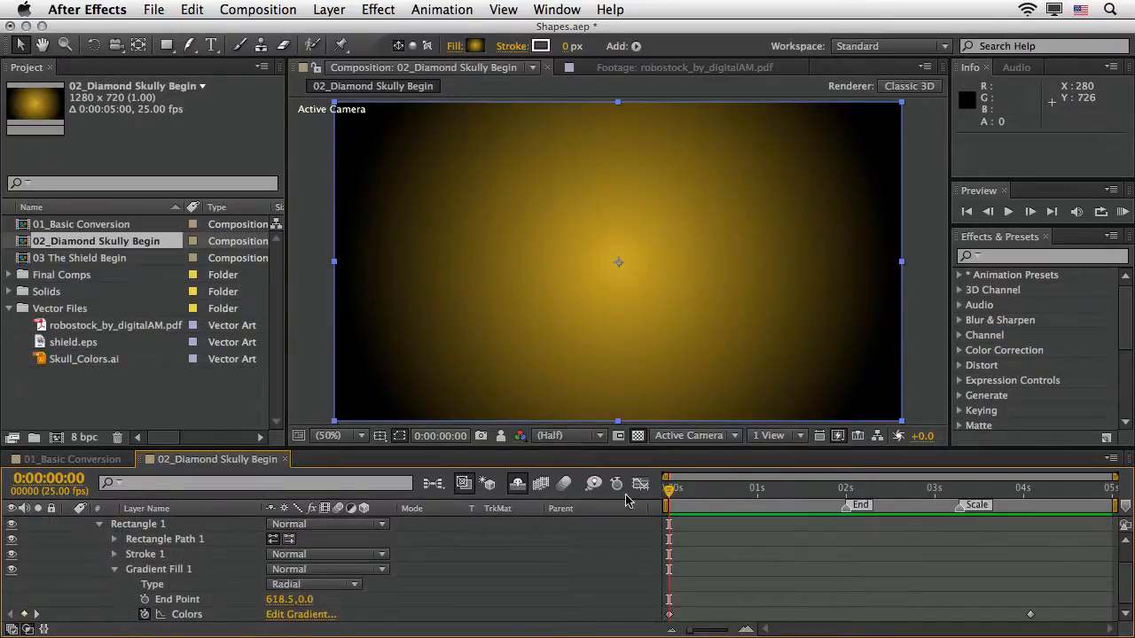
scroll(234, 537, up, 1)
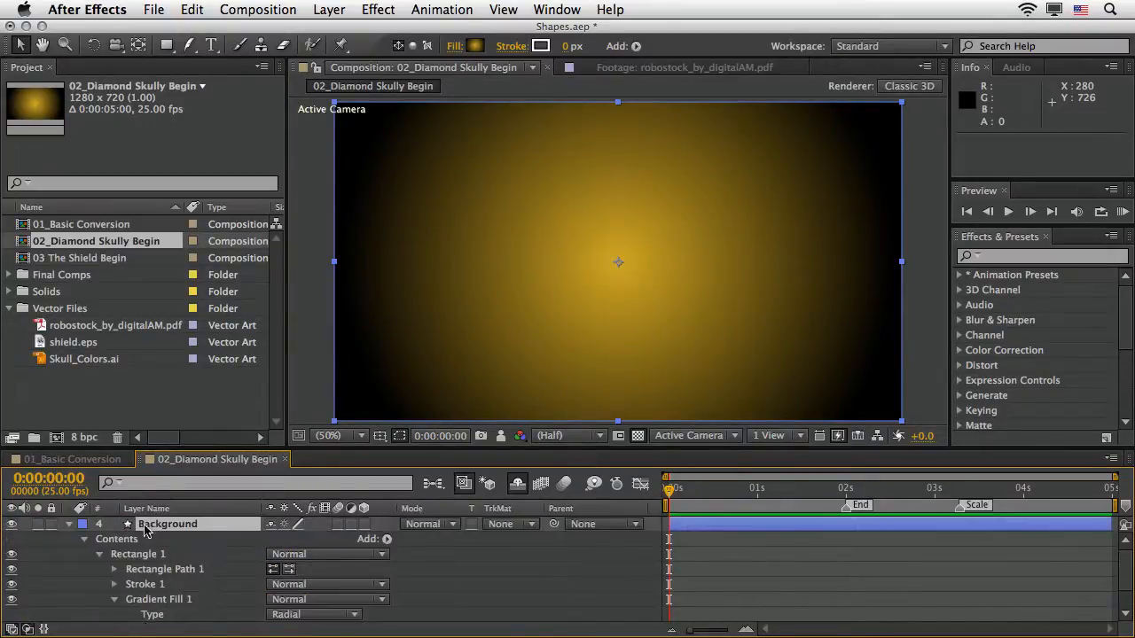
click(72, 524)
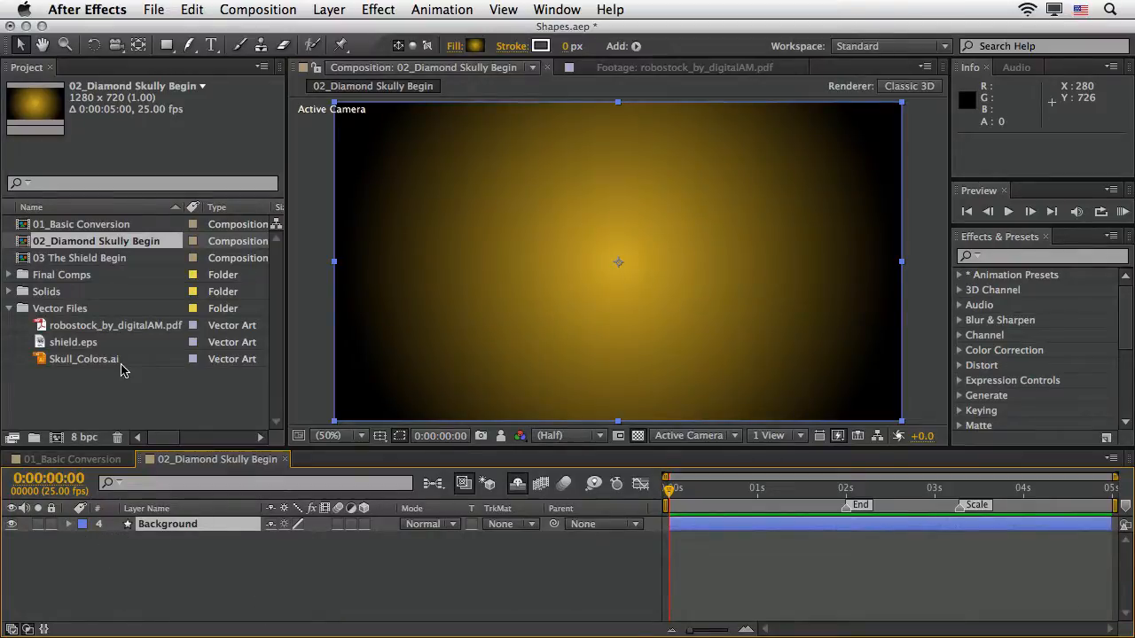
View the Skull_Colors.ai artwork in the footage viewer and return to the 02_Diamond Skully Begin composition
click(42, 363)
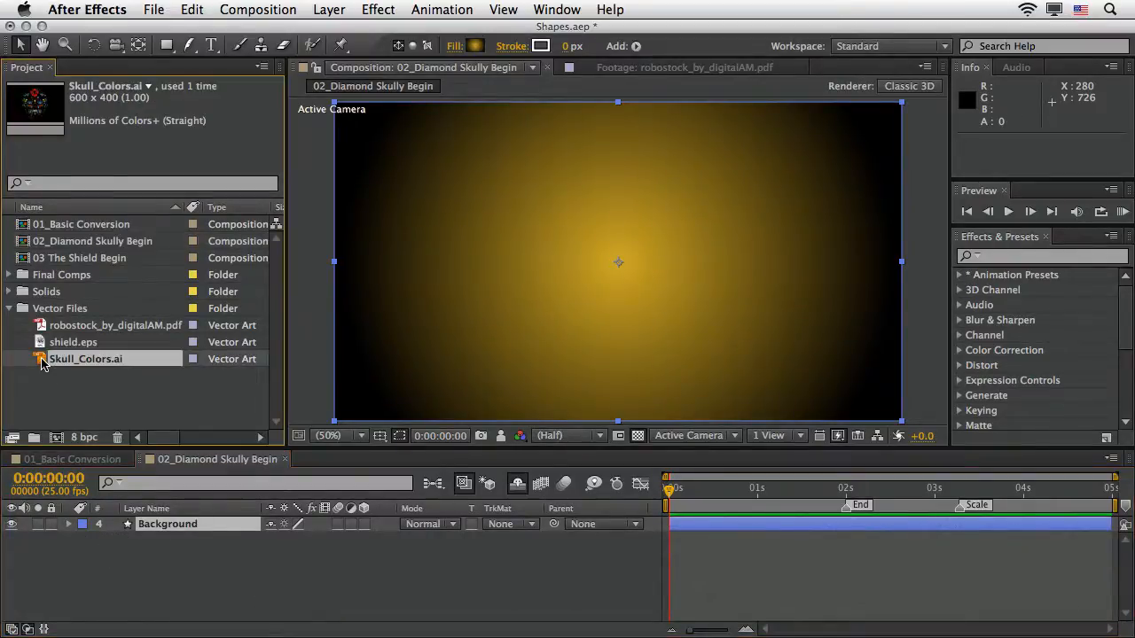
double_click(41, 360)
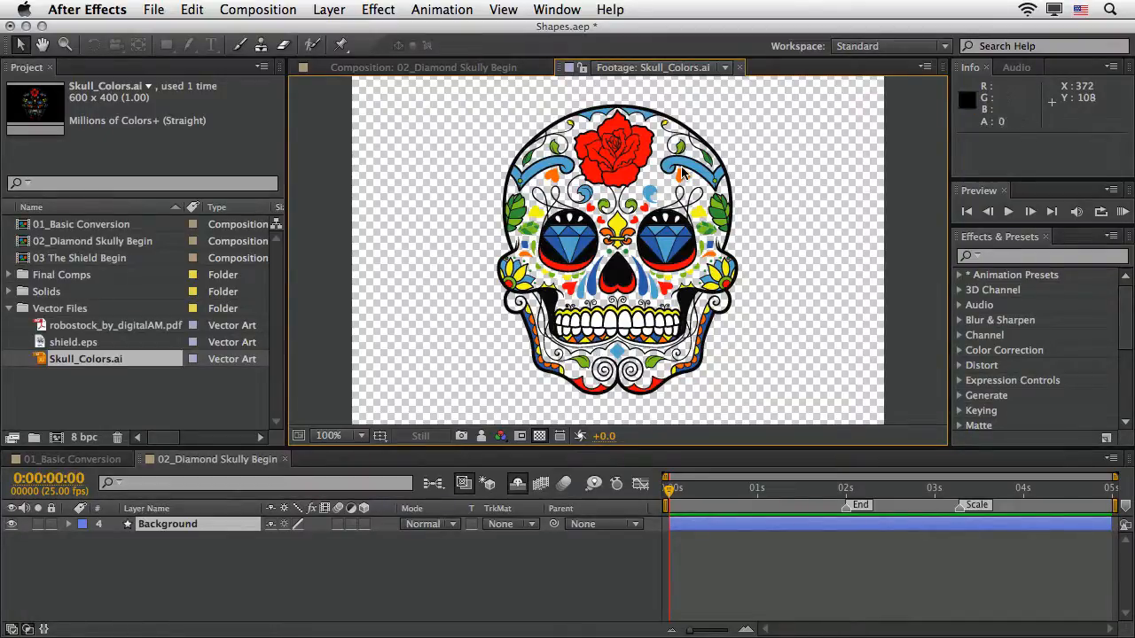
click(477, 68)
Add Skull_Colors.ai above the Background layer and create shapes from that vector layer
drag(42, 361, 54, 524)
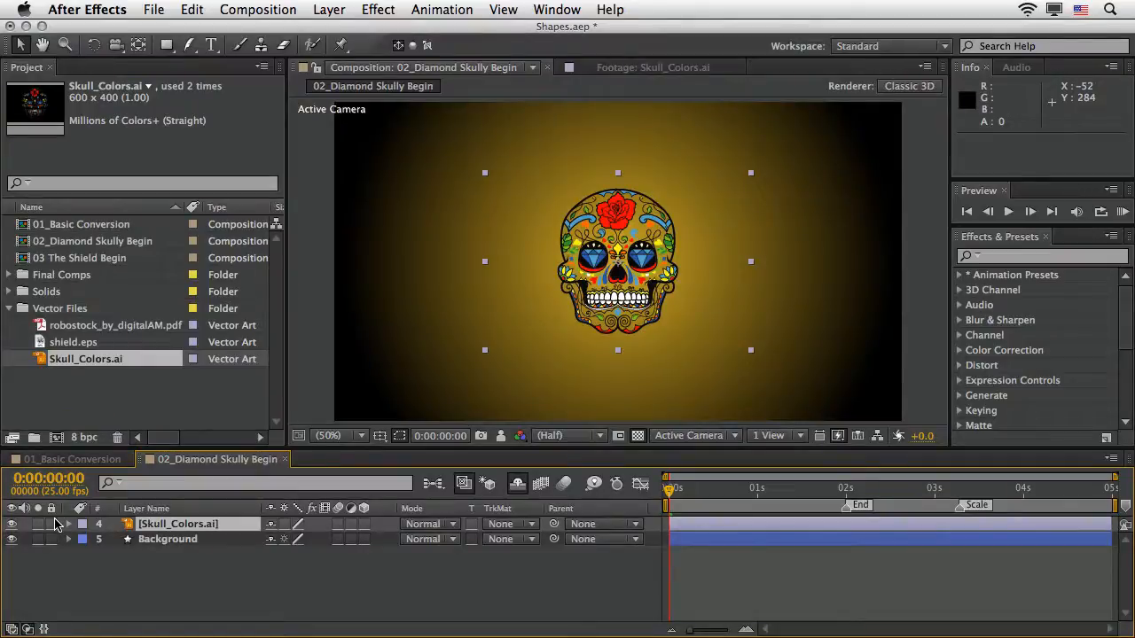
right_click(184, 526)
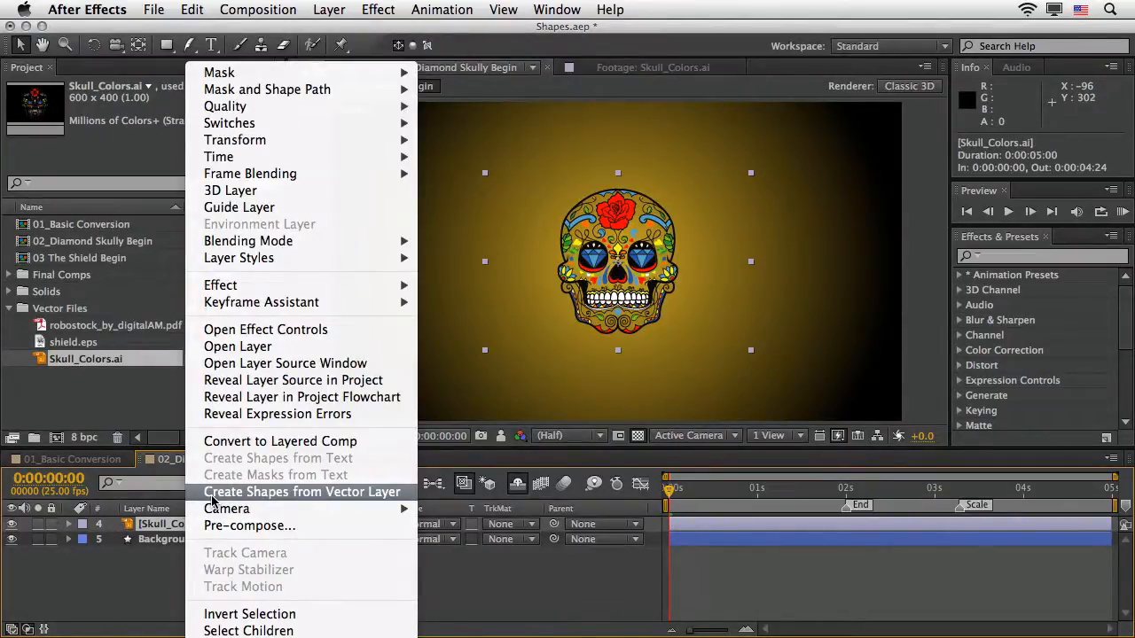
click(213, 493)
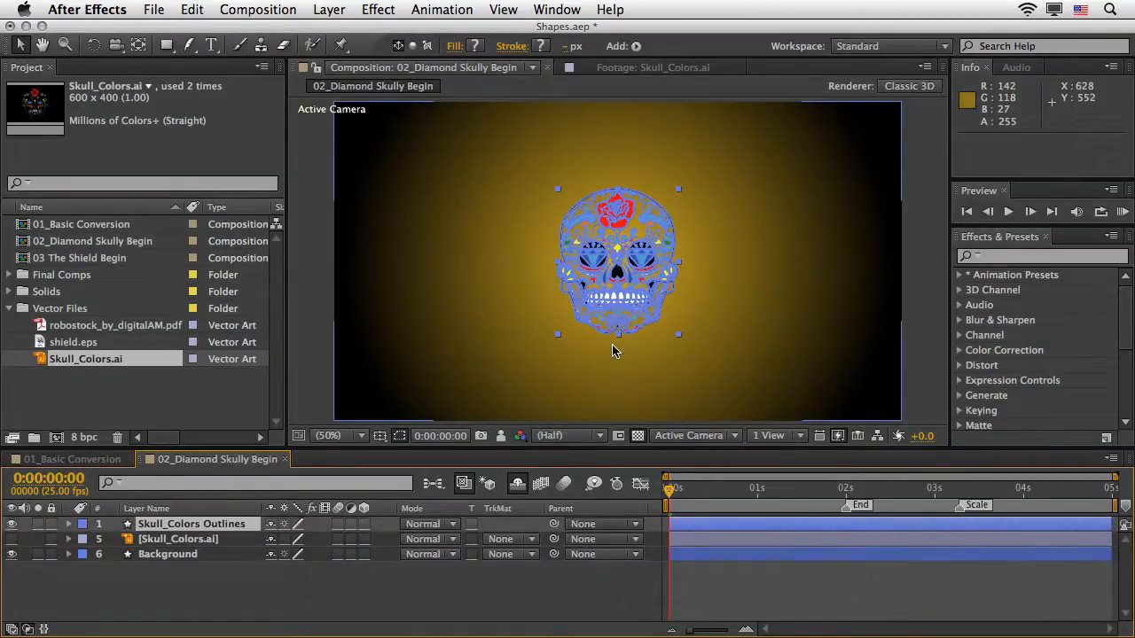
Take a snapshot of the composition and hide the mask and shape path outlines in the viewer
click(503, 436)
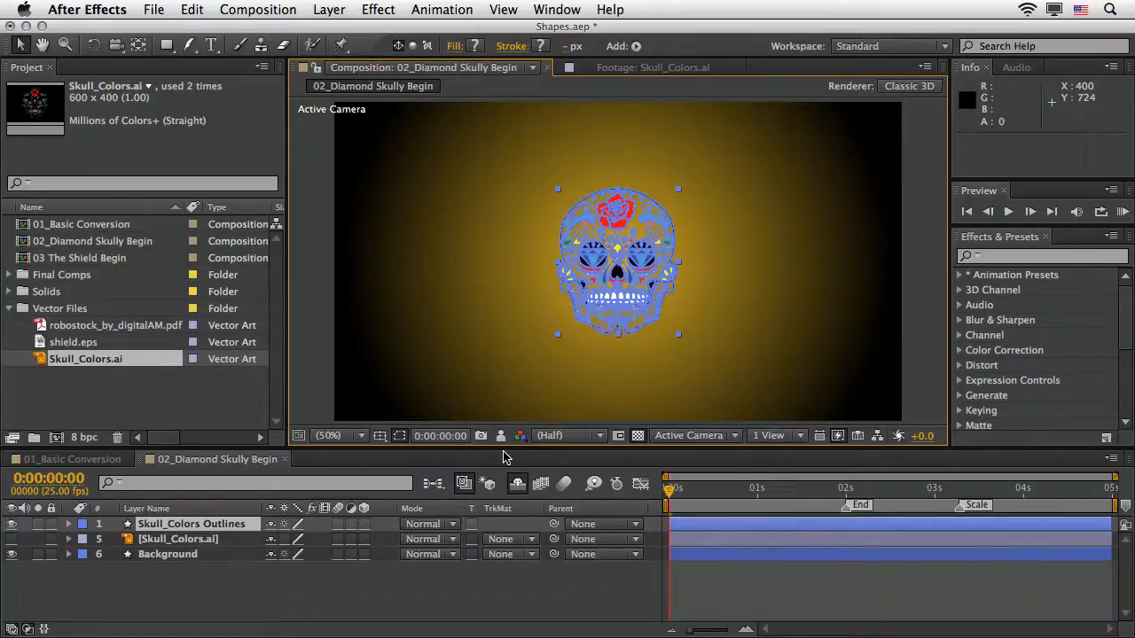
click(481, 436)
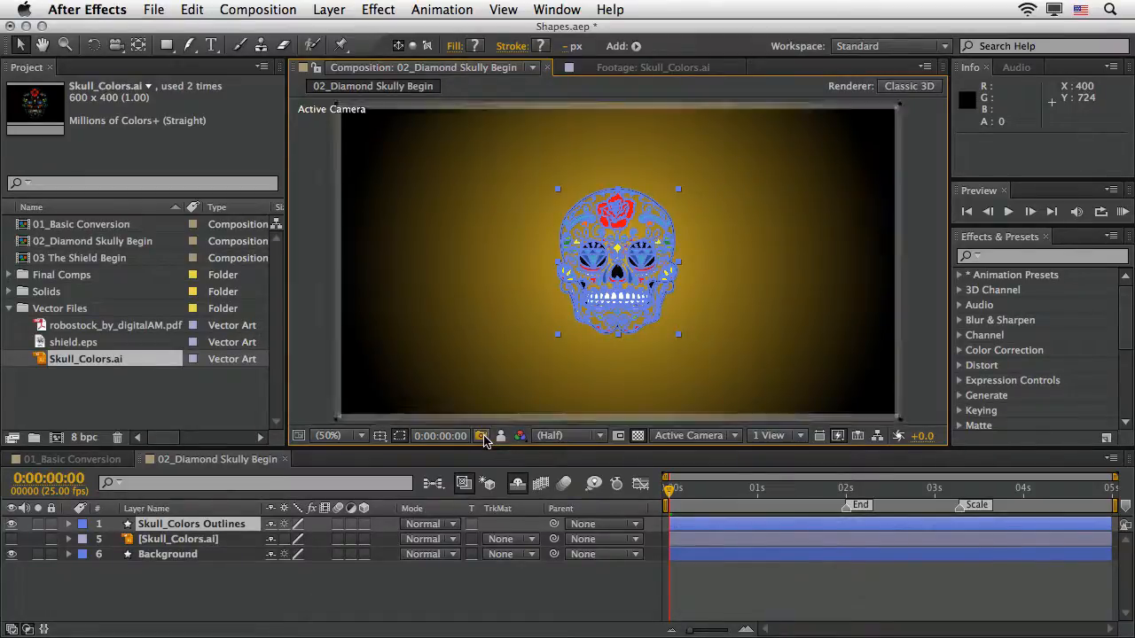
click(400, 436)
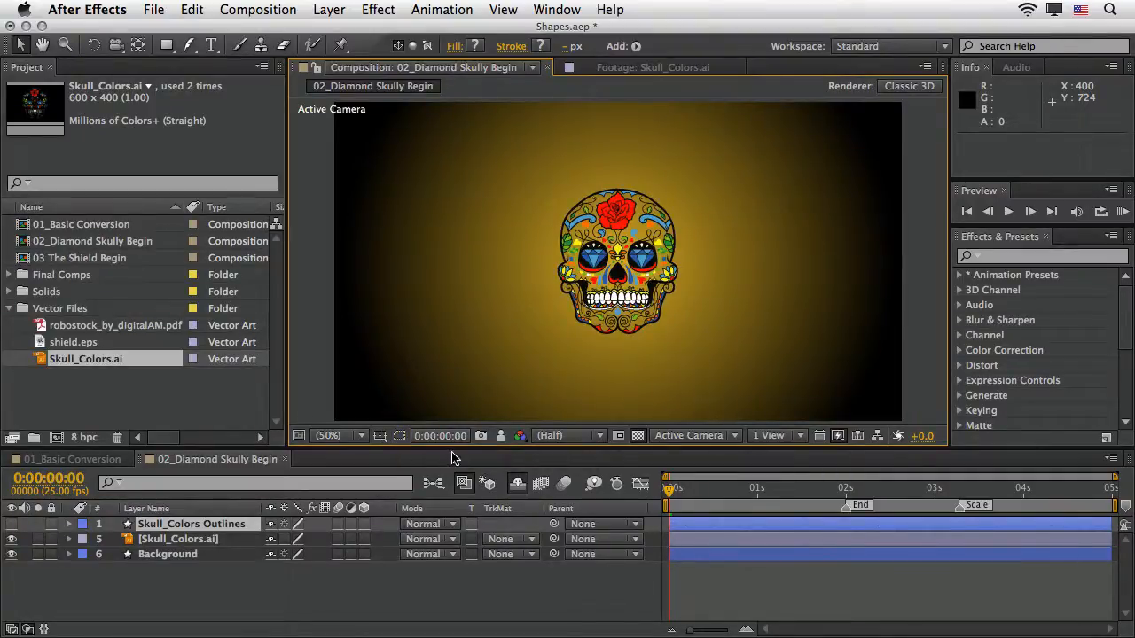
Compare the snapshot with the original Skull_Colors.ai layer, and restore Skull_Colors Outlines as the visible skull layer
click(499, 443)
click(11, 524)
click(11, 539)
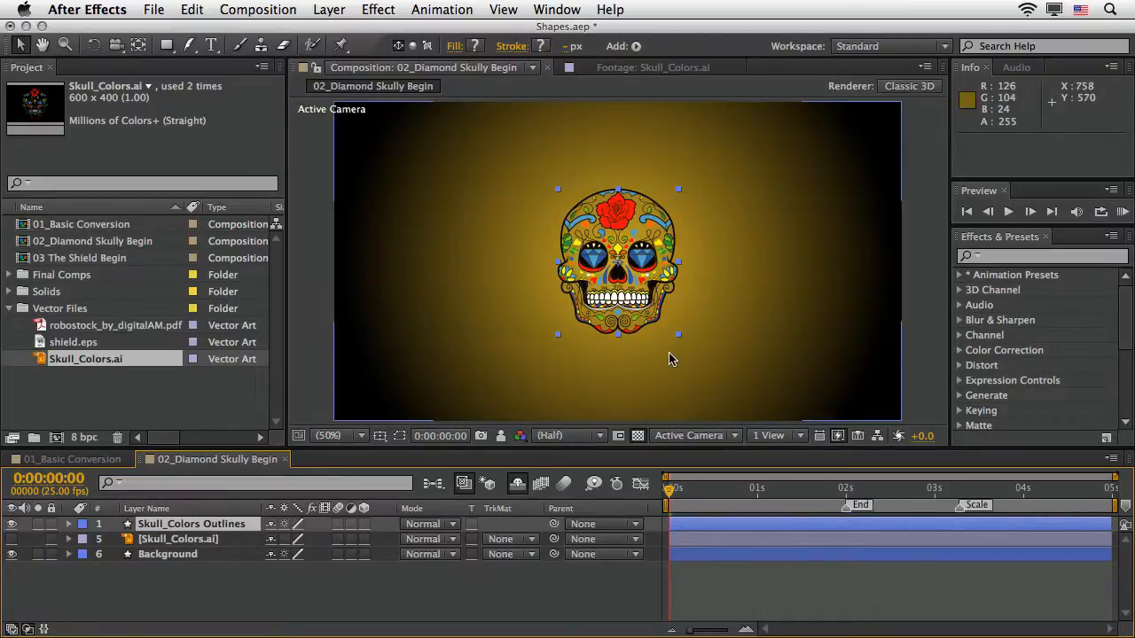
Show the composition at 100% and expand the Contents of the Skull_Colors Outlines layer to list its shape groups
key(/)
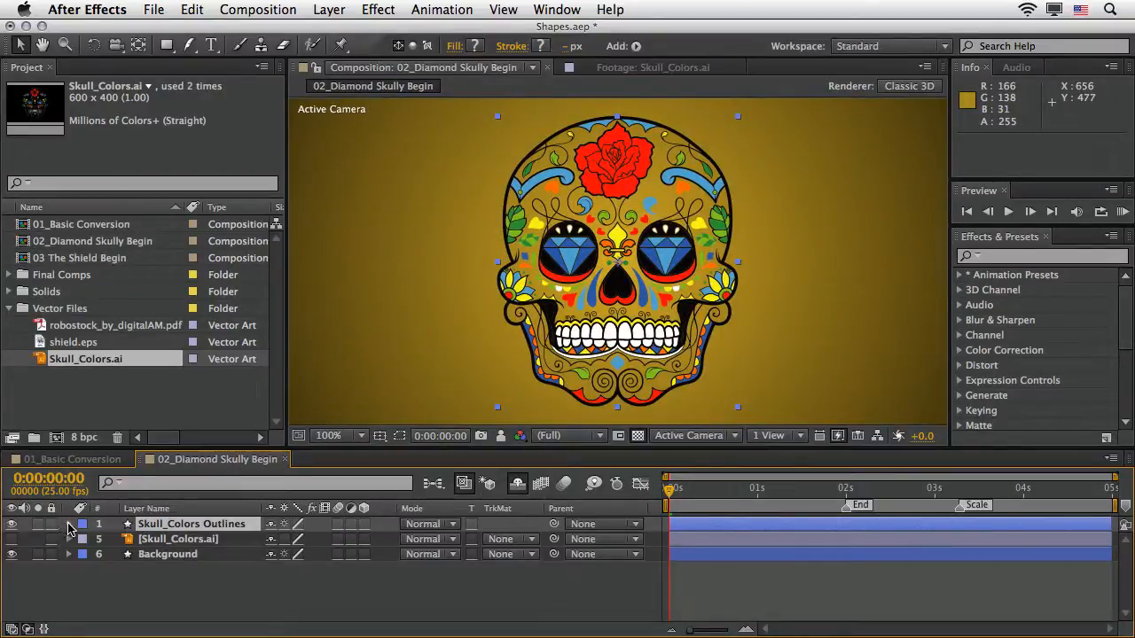
click(70, 524)
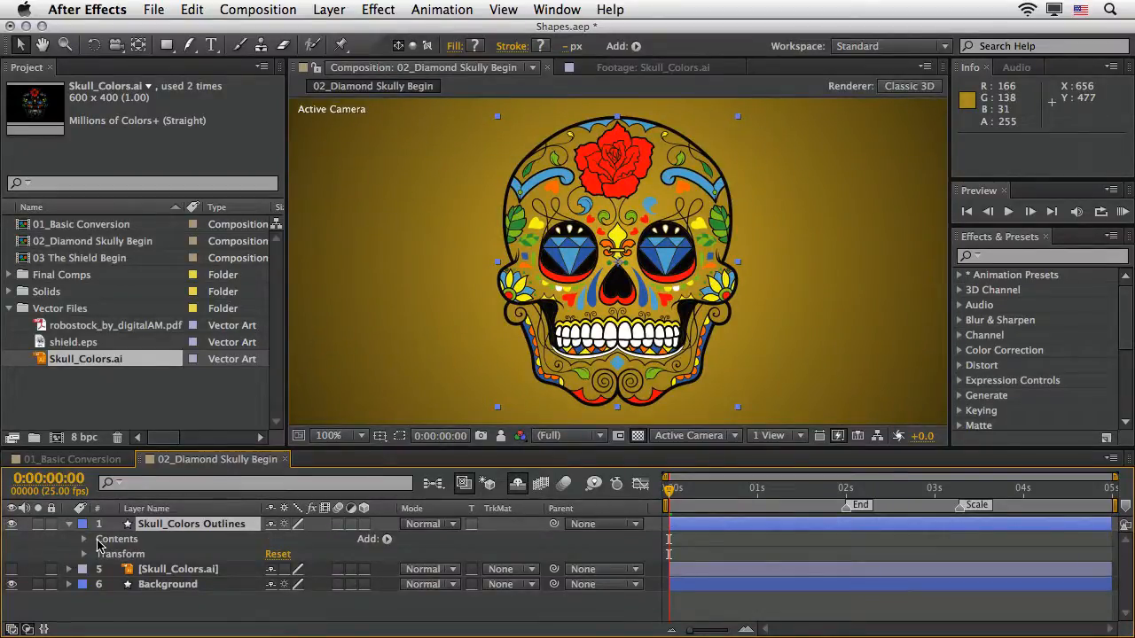
click(97, 541)
click(84, 539)
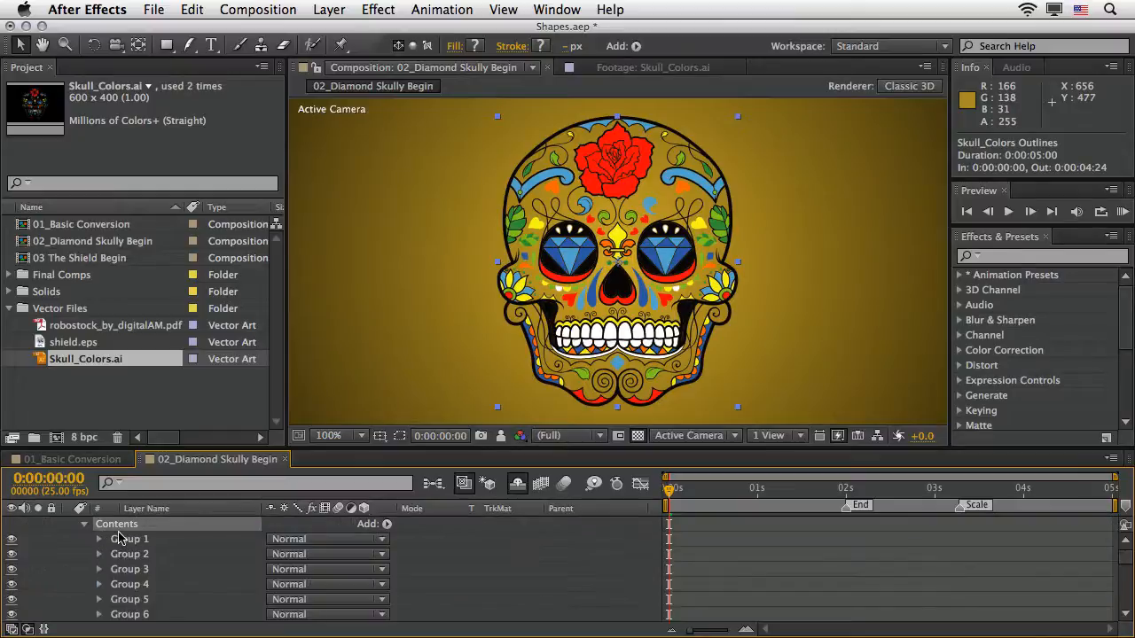
Select the black skull outline, Group 3, in the composition and toggle its visibility to check which artwork it holds
click(638, 409)
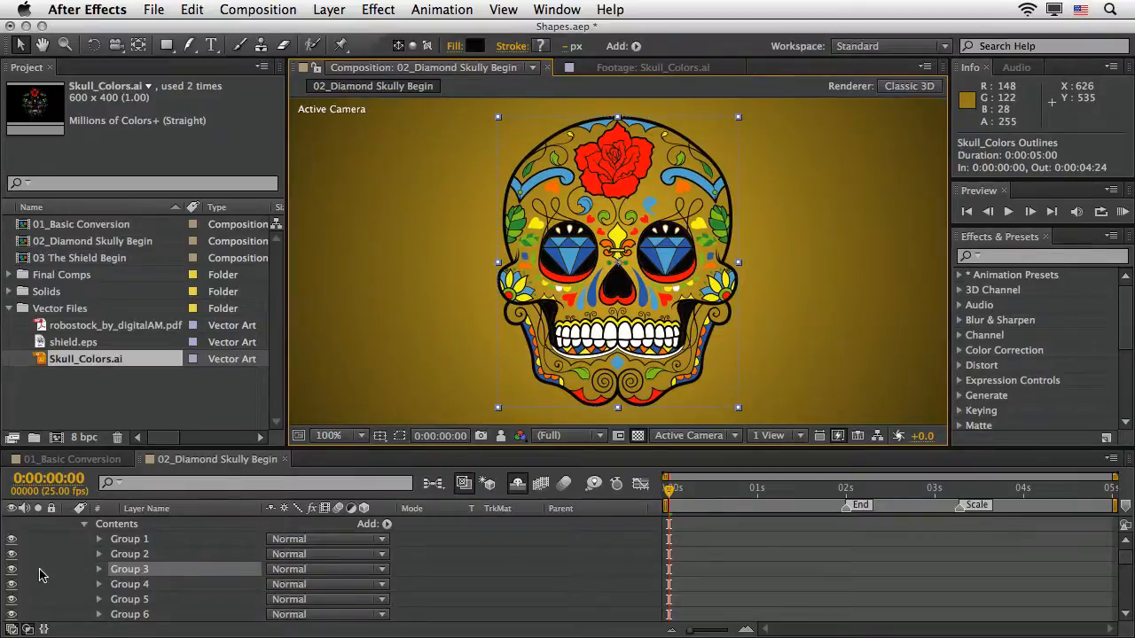
click(11, 571)
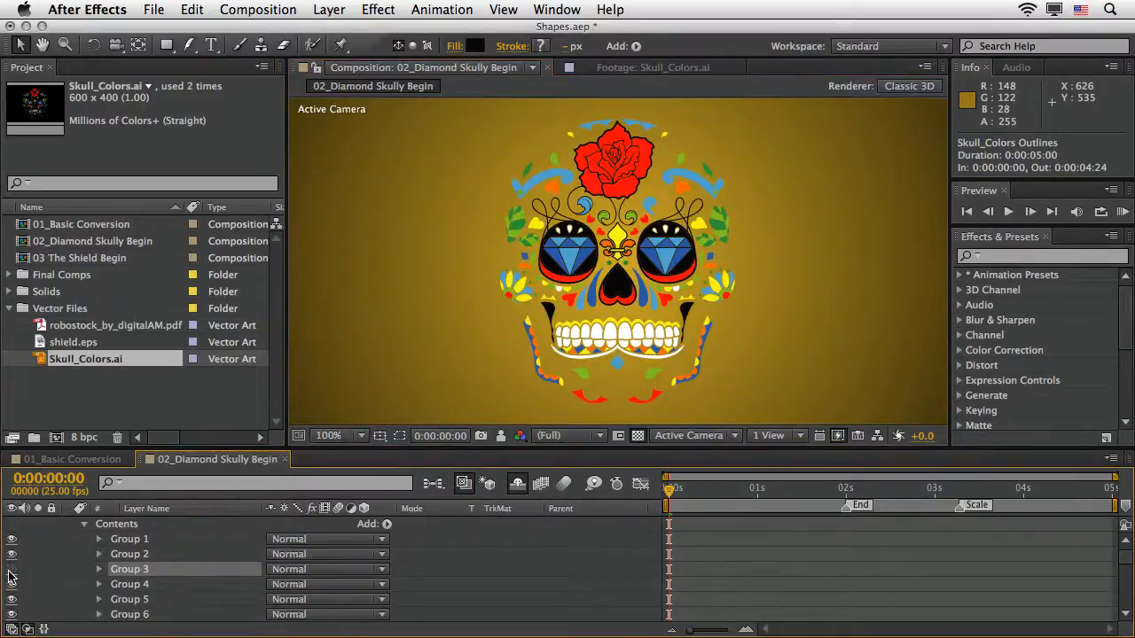
click(10, 570)
click(11, 570)
click(10, 570)
Maximize the timeline, look through the full list of shape groups in Skull_Colors Outlines, and restore the standard layout
key(grave)
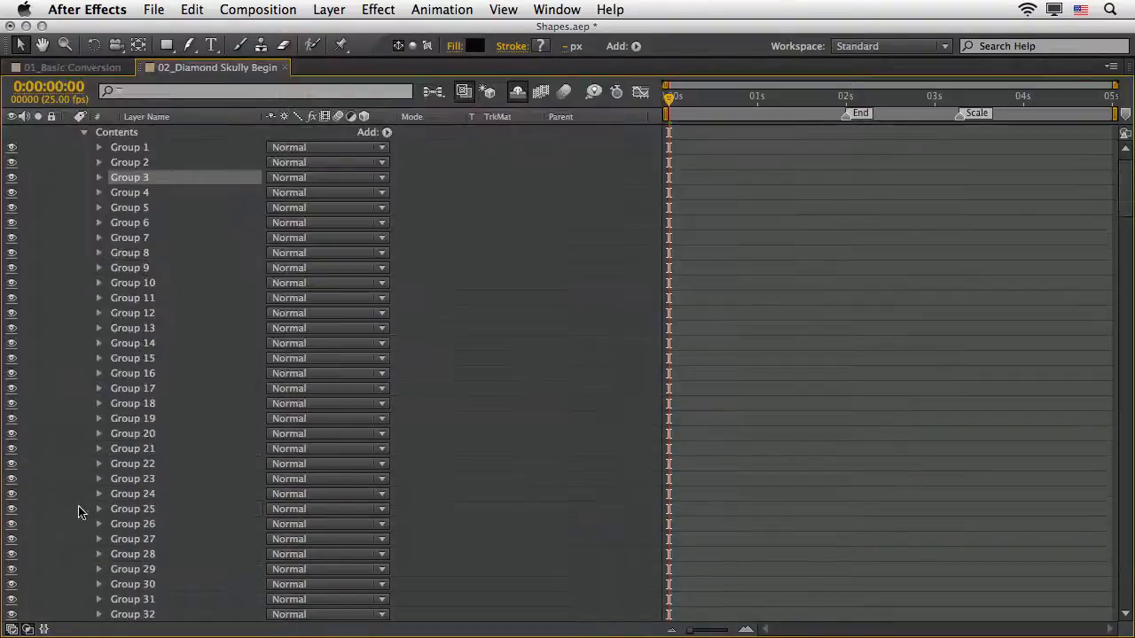
scroll(93, 328, down, 10)
scroll(92, 328, down, 20)
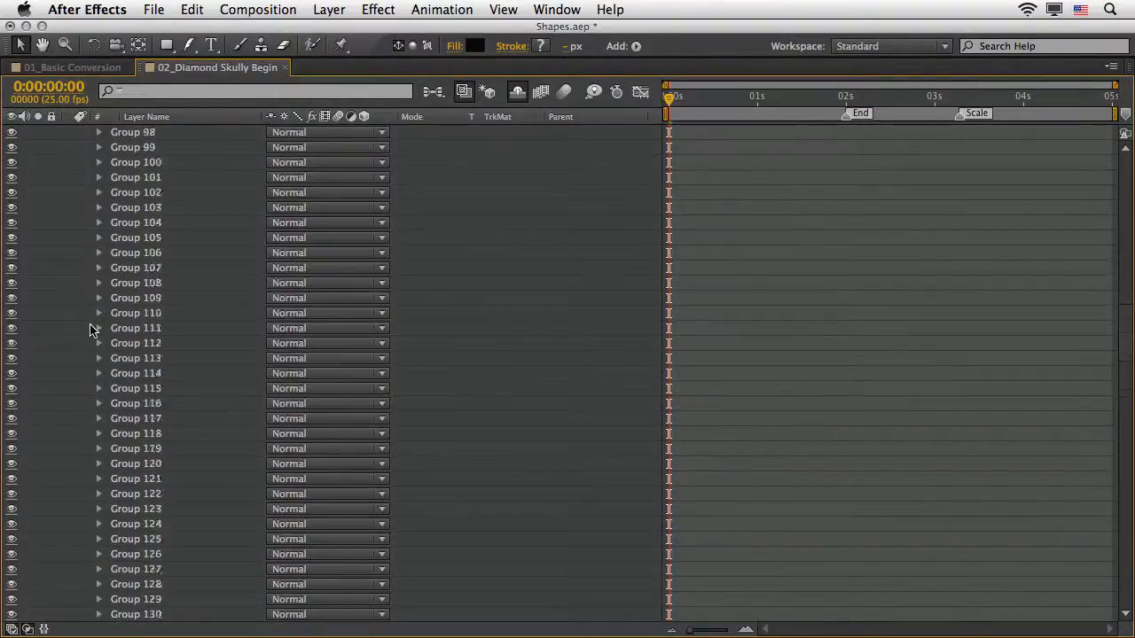
scroll(89, 330, down, 6)
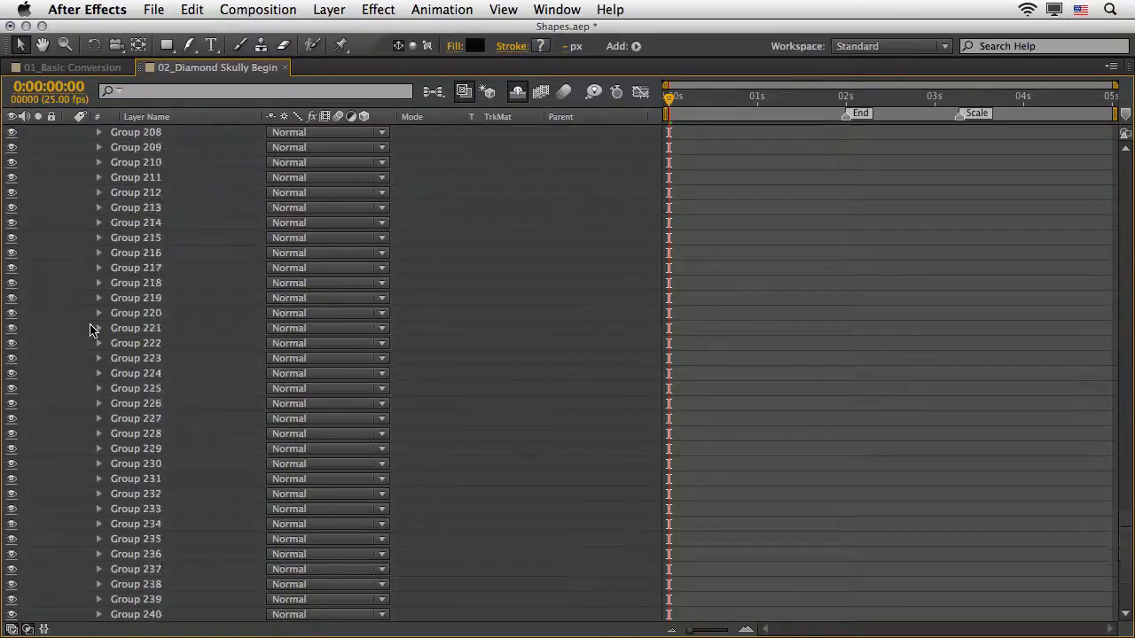
scroll(90, 330, up, 20)
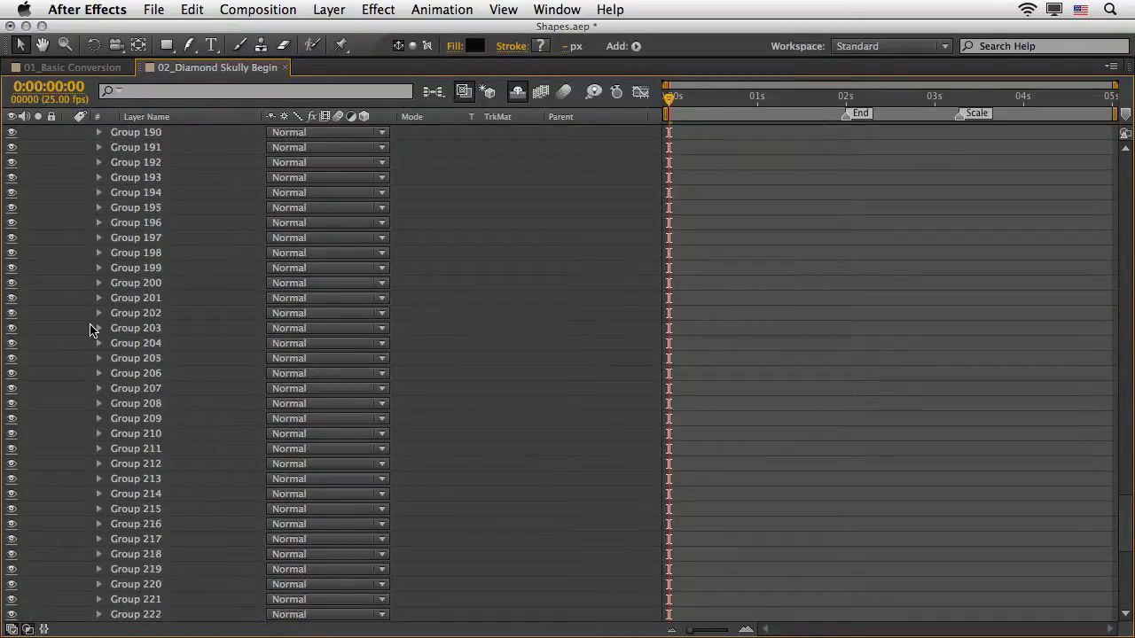
scroll(90, 330, up, 15)
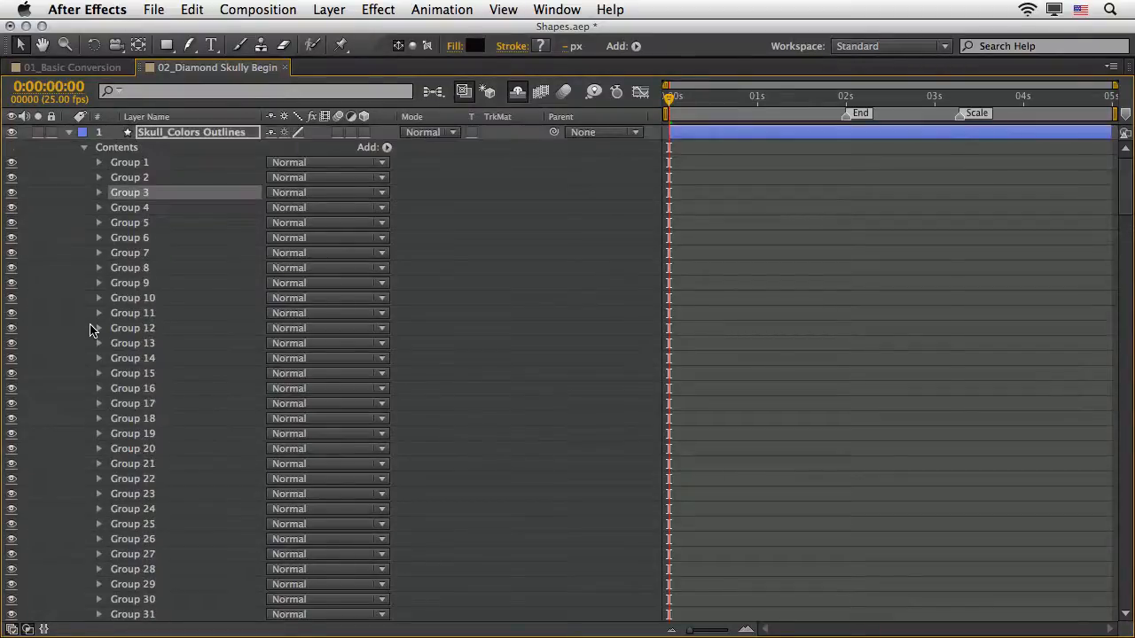
key(grave)
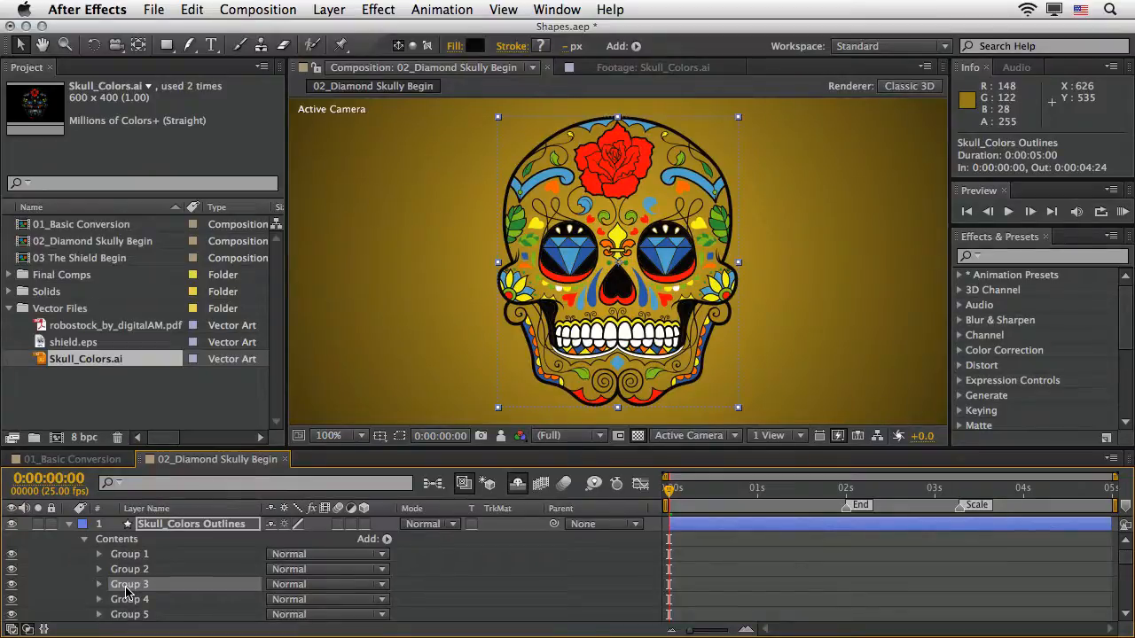
Copy Group 3 of the Skull_Colors Outlines layer and hide the original group
click(191, 8)
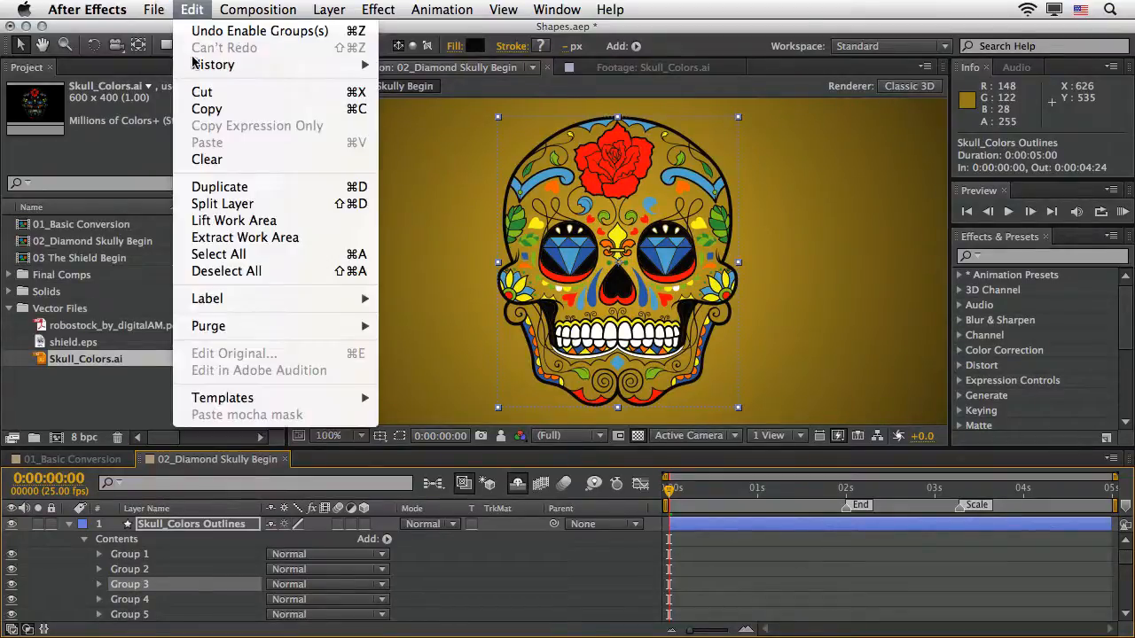
click(202, 109)
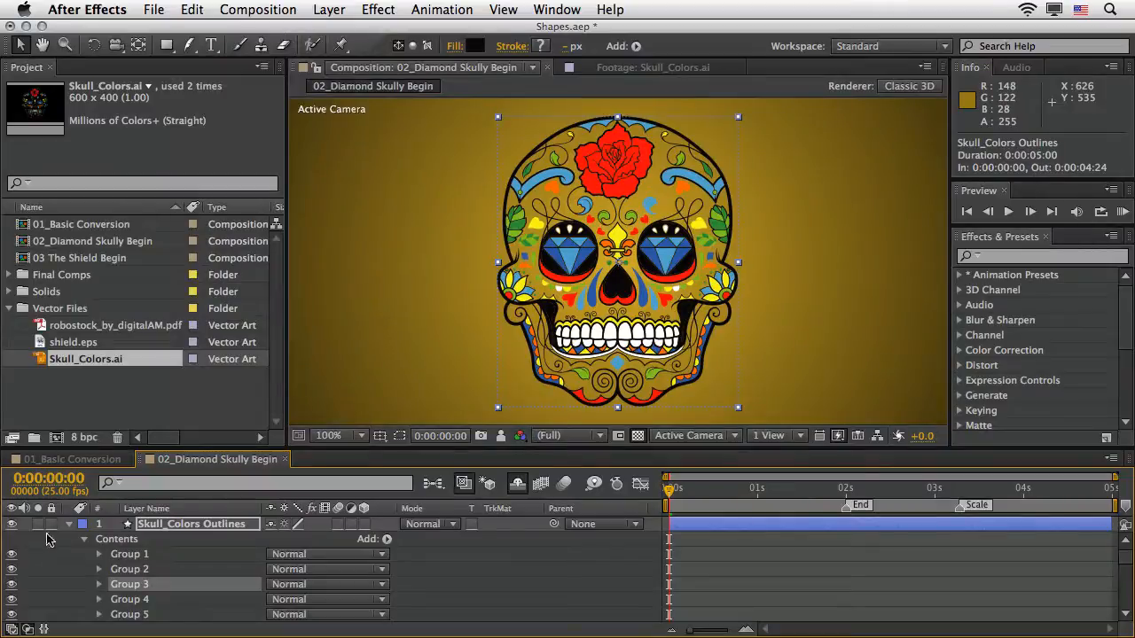
click(11, 588)
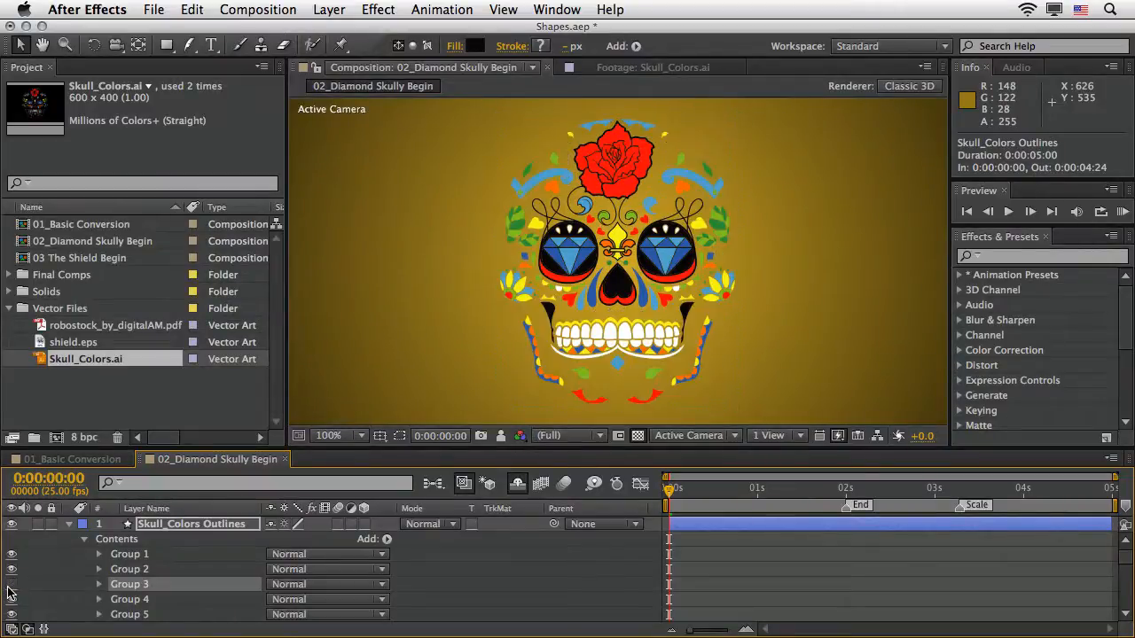
Create a new empty shape layer and paste the copied skull outline group into it
click(336, 12)
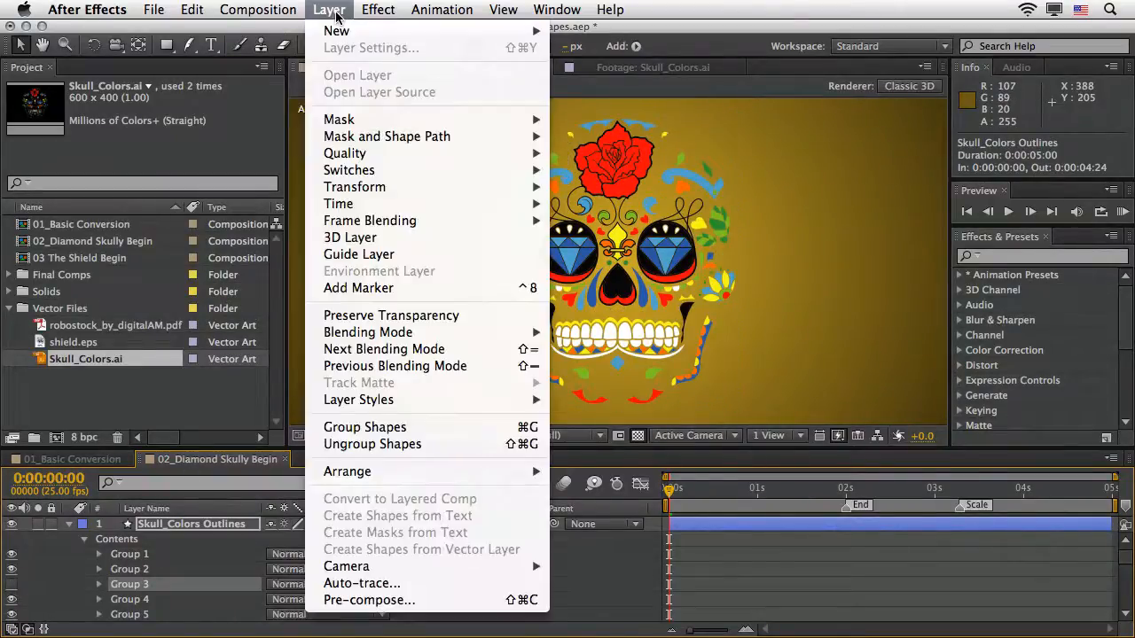
mouse_move(337, 31)
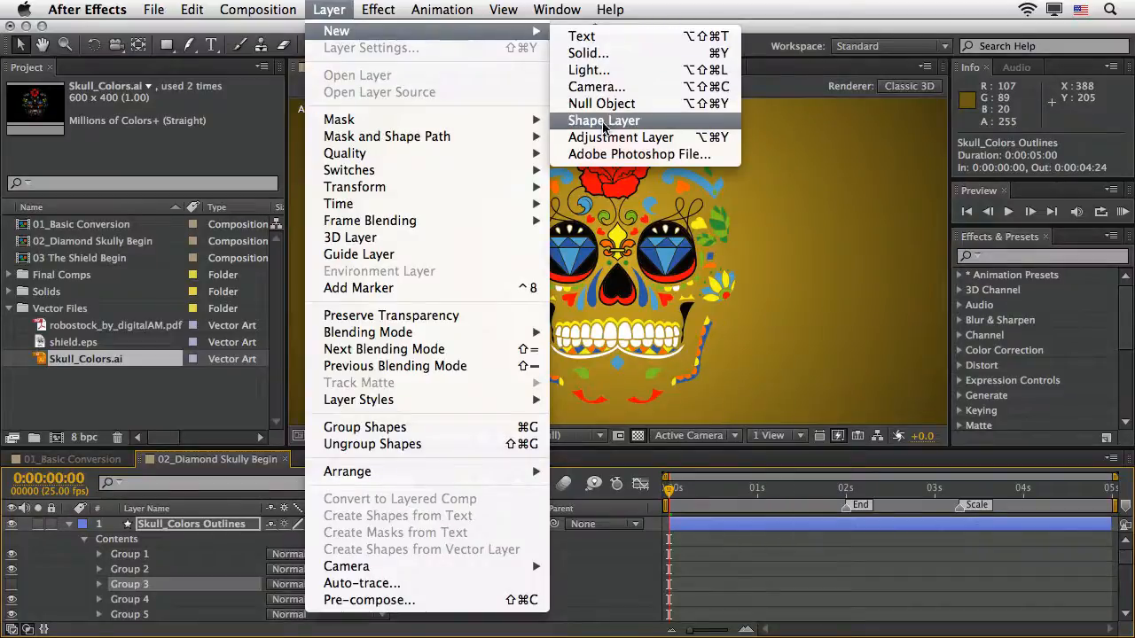
click(603, 127)
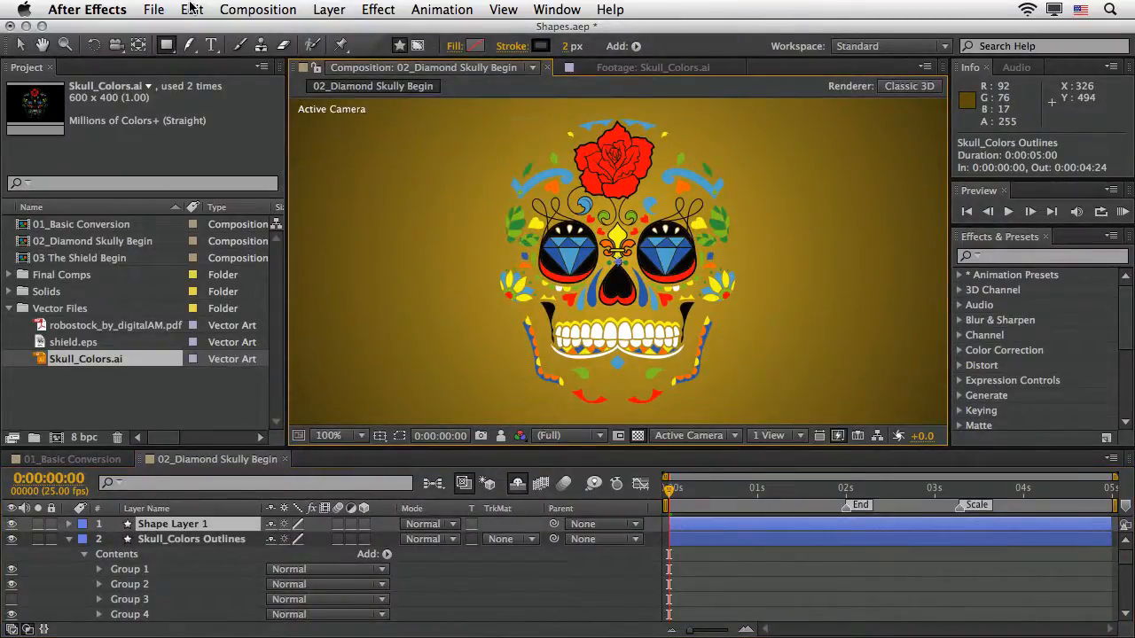
click(192, 10)
click(206, 141)
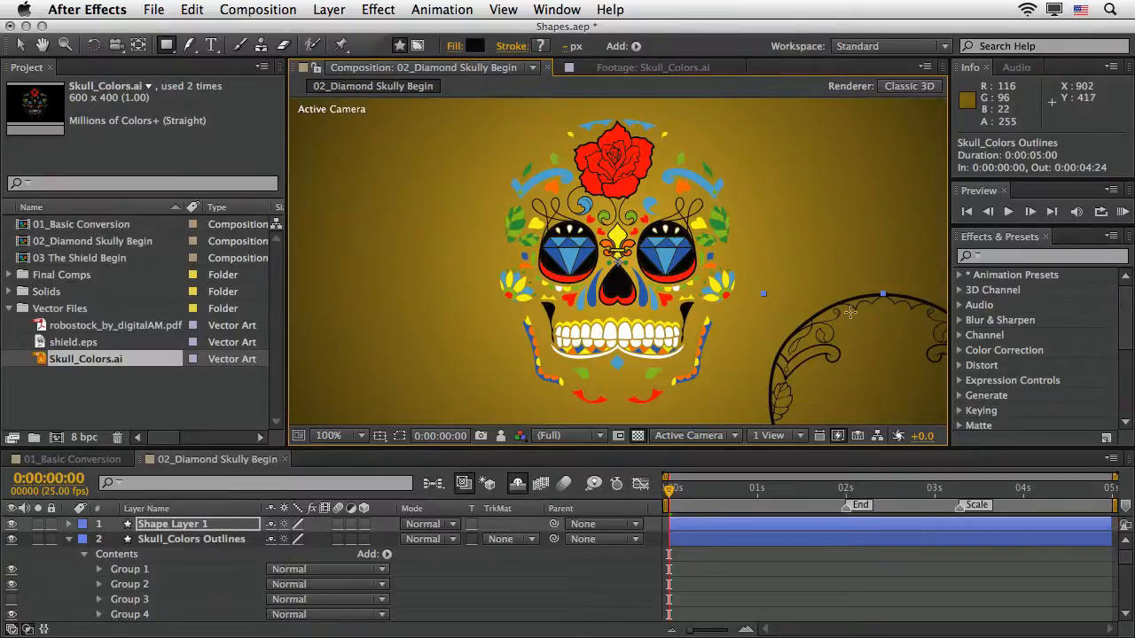
Move the pasted skull outline layer to position 340, 160 so it lines up with the skull's colored artwork
click(21, 45)
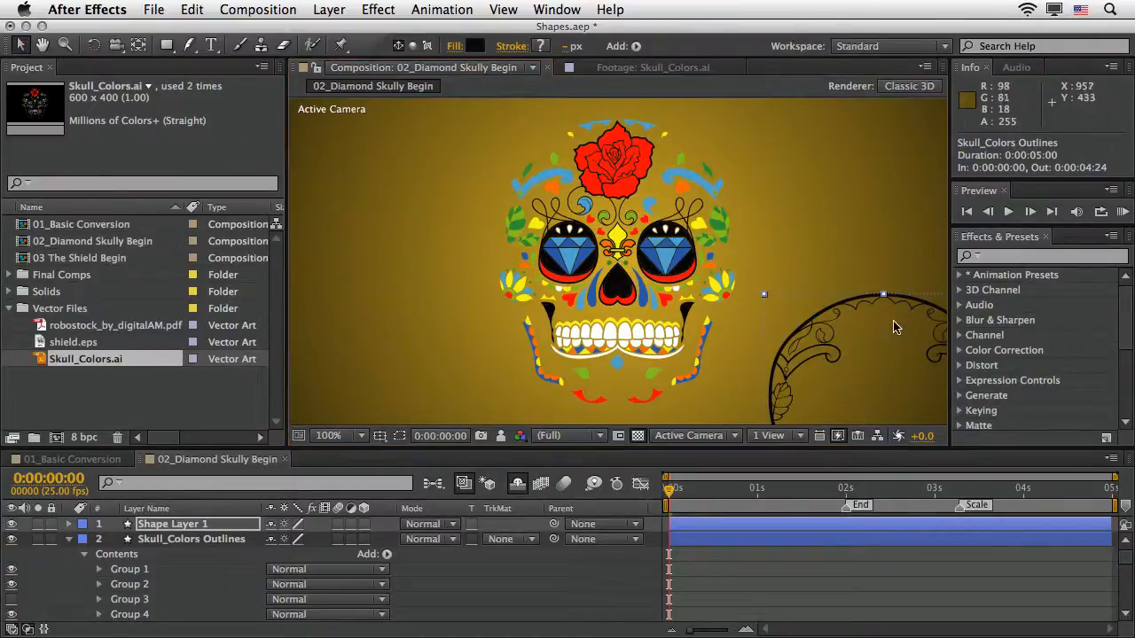
click(866, 360)
drag(866, 363, 600, 186)
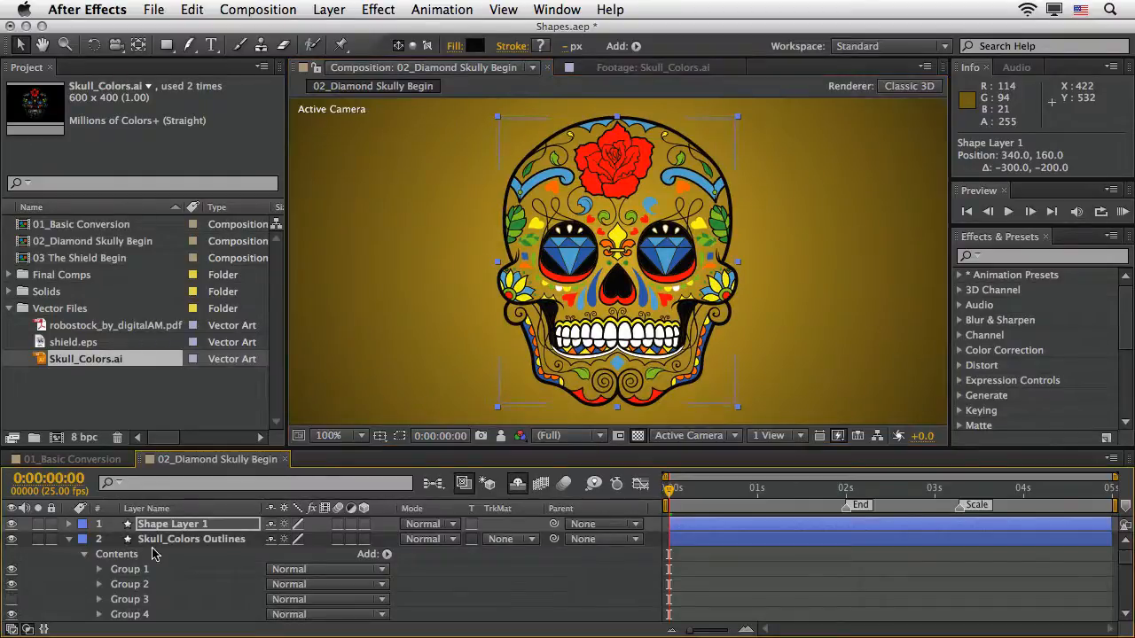
Rename the pasted outline layer as Skull Contour and hide it from view
key(Return)
text(Skull Contour)
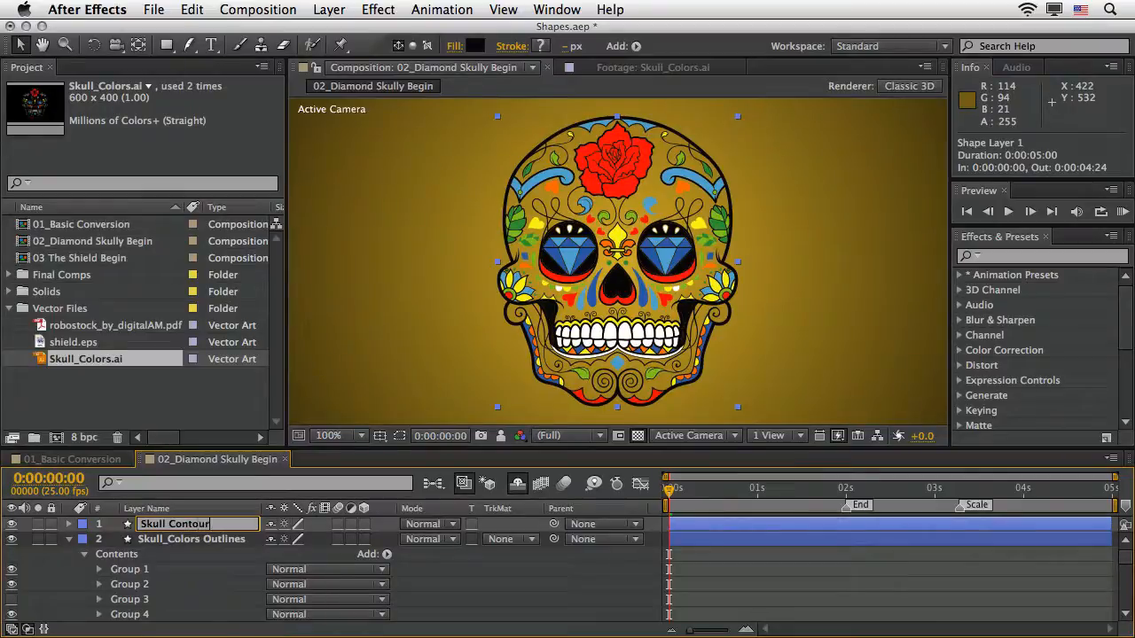
key(Return)
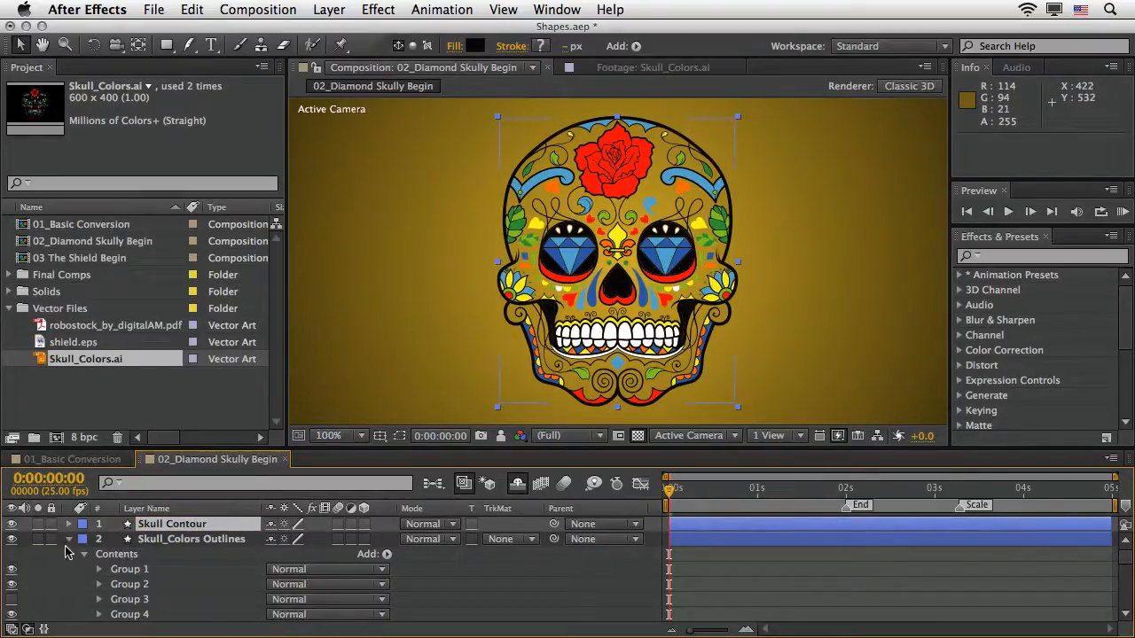
click(12, 524)
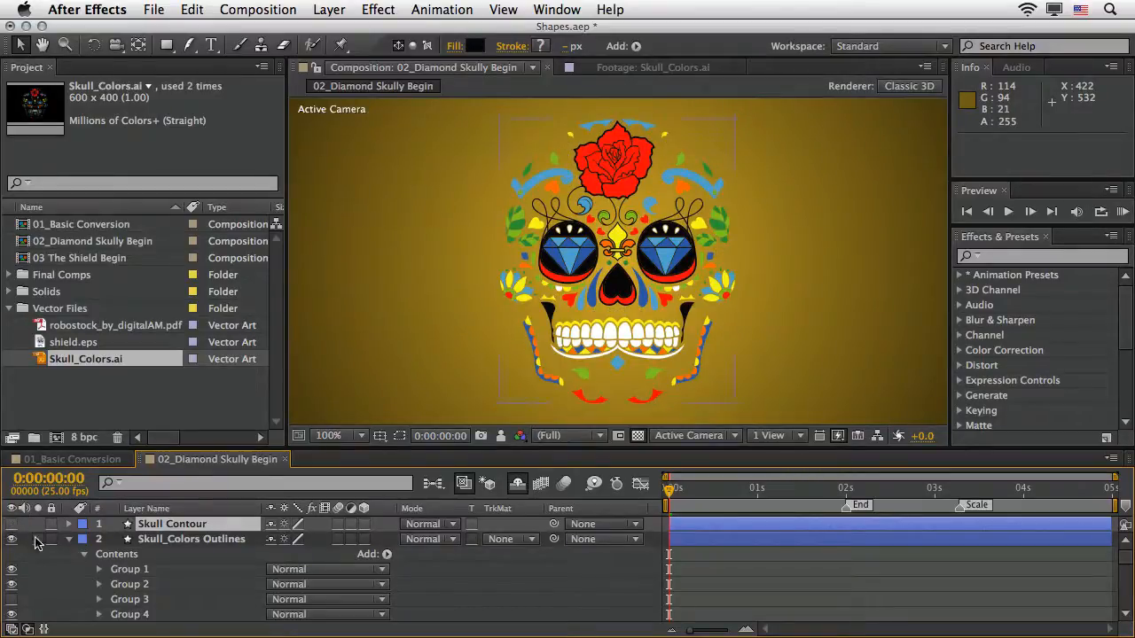
Add a Wiggle Transform to the Skull_Colors Outlines layer and expand its Transform properties
click(188, 543)
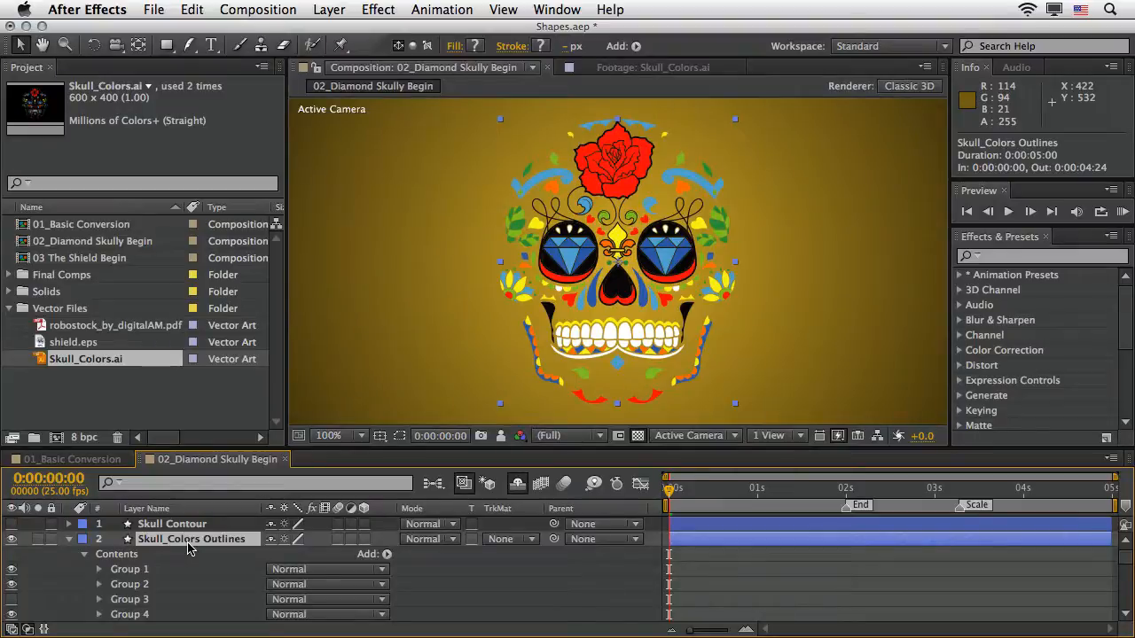
click(636, 46)
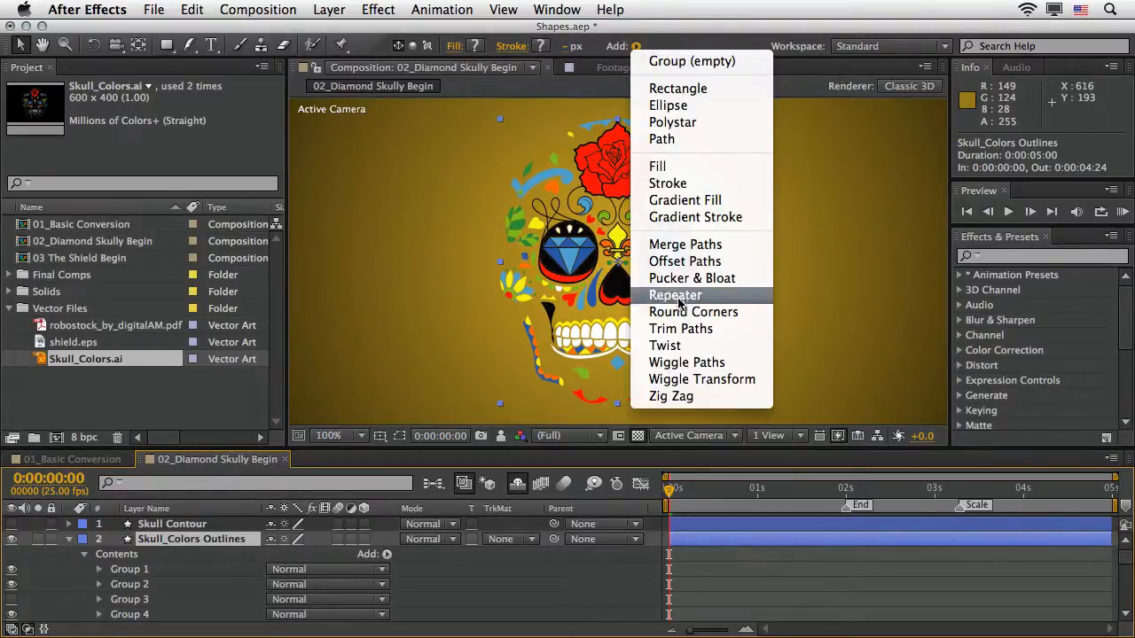
click(684, 380)
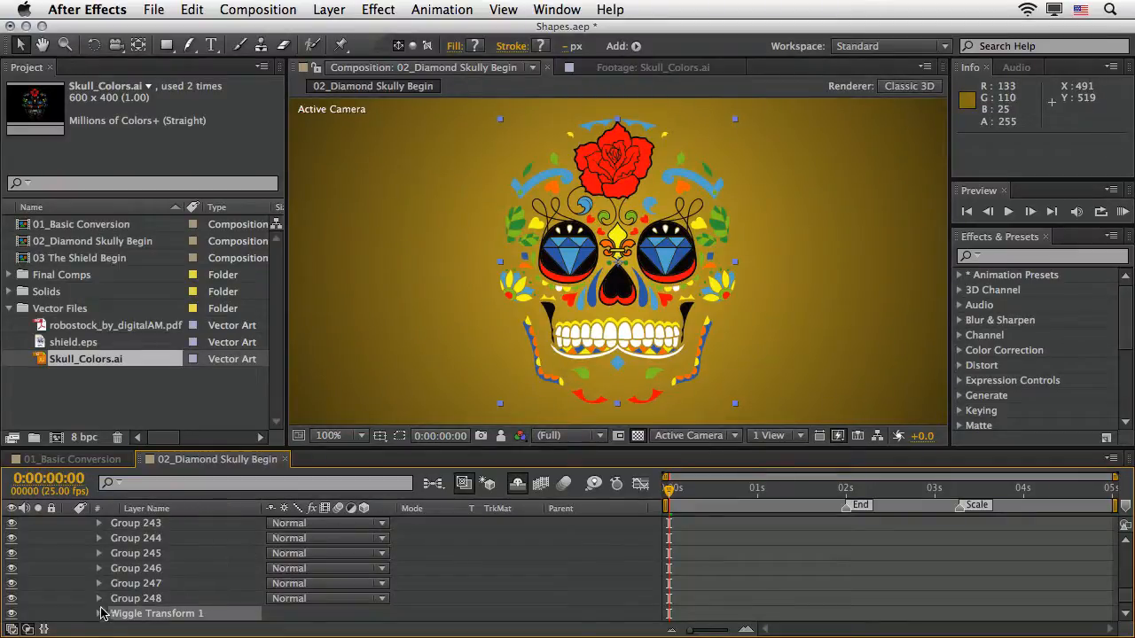
click(99, 614)
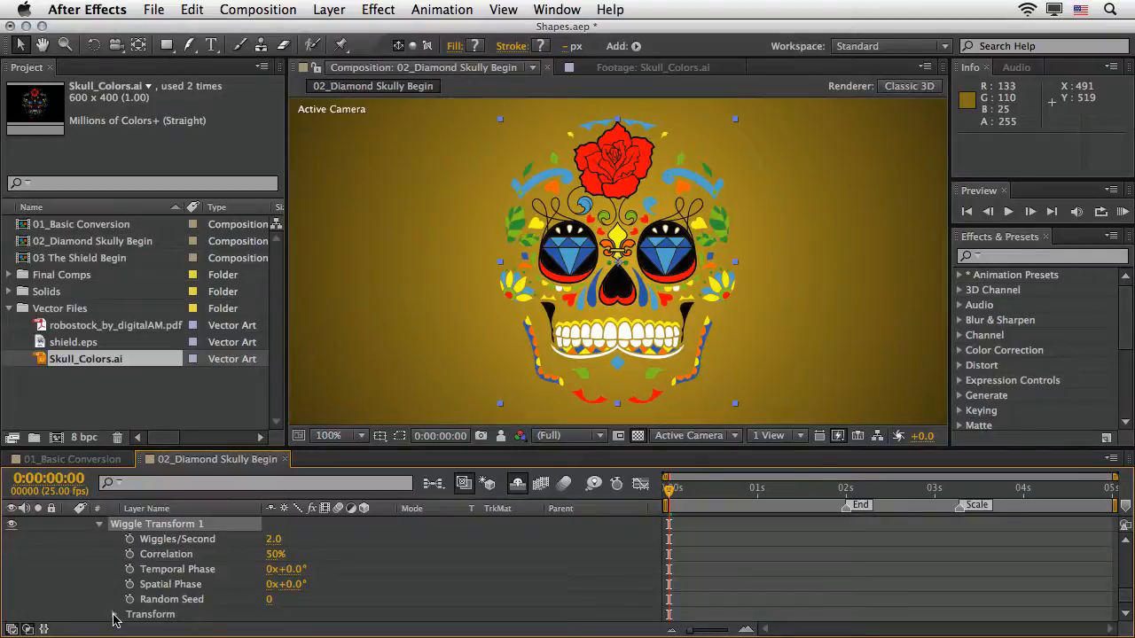
click(113, 616)
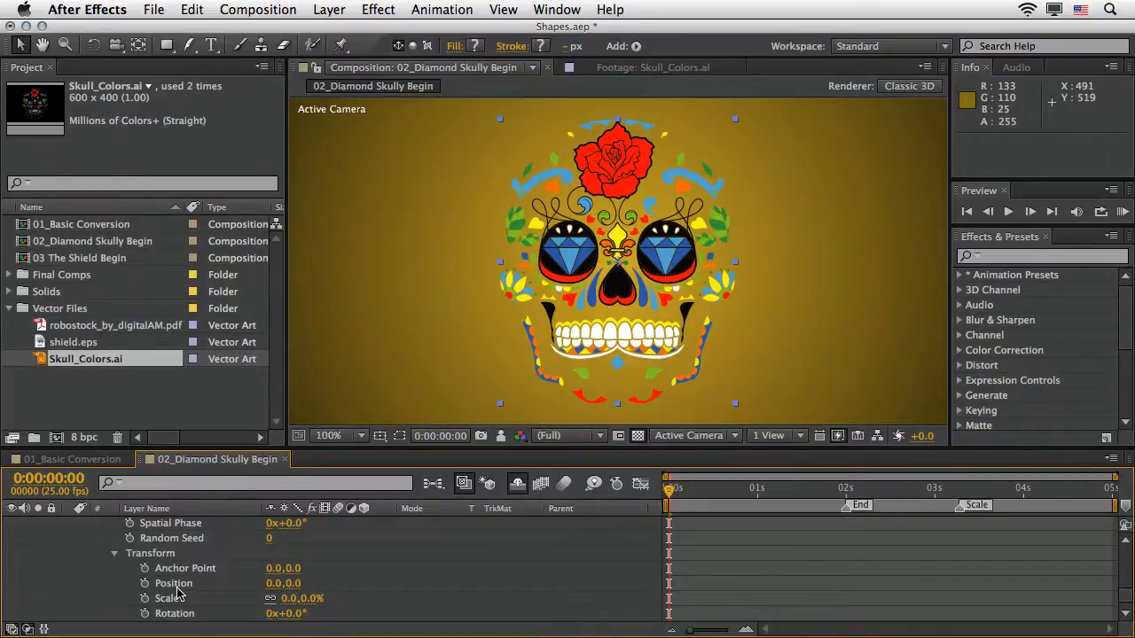
Create keyframes for the Wiggle Transform's position, scale and rotation at the End marker, 0:00:02:00
click(845, 490)
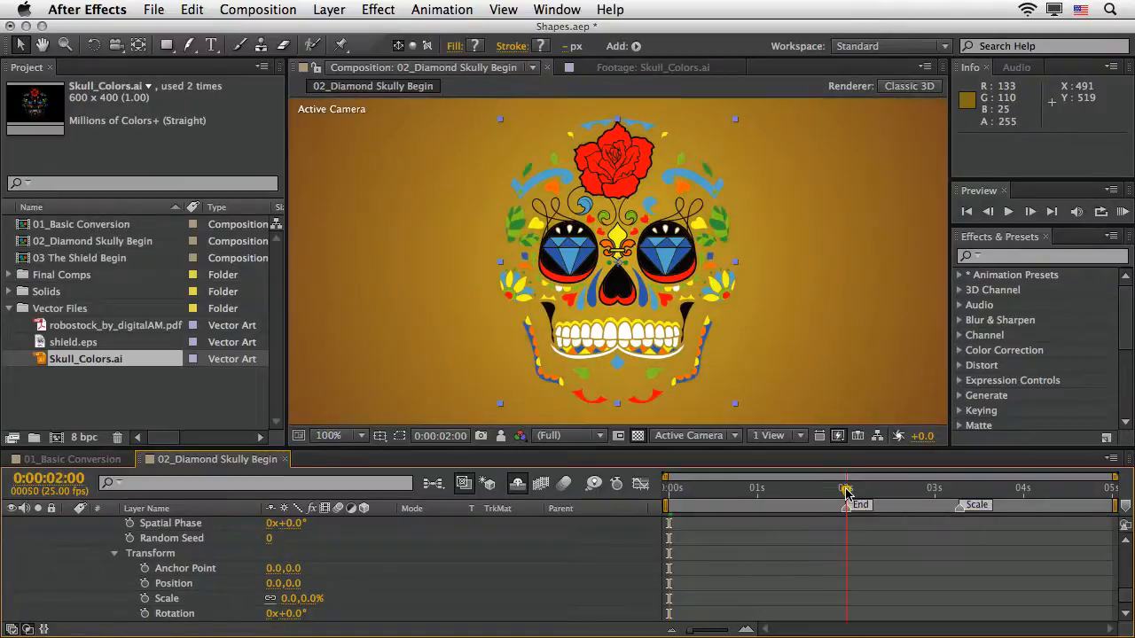
click(145, 583)
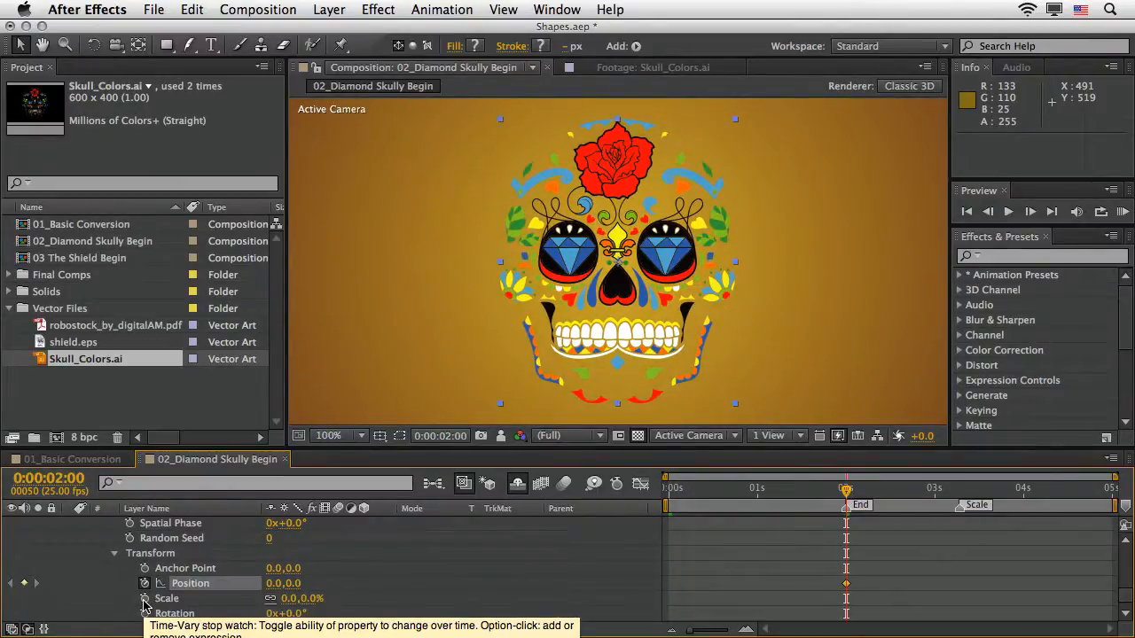
click(144, 598)
click(144, 613)
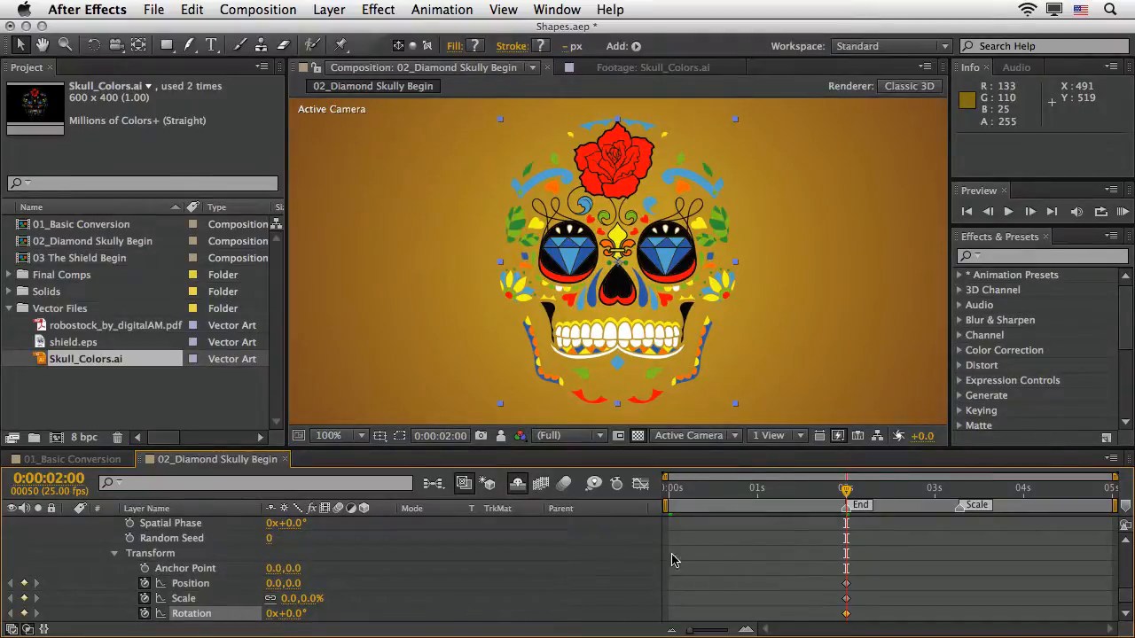
Set the Wiggle Transform's position to 500, 500 at the start of the composition and preview the animation
click(666, 490)
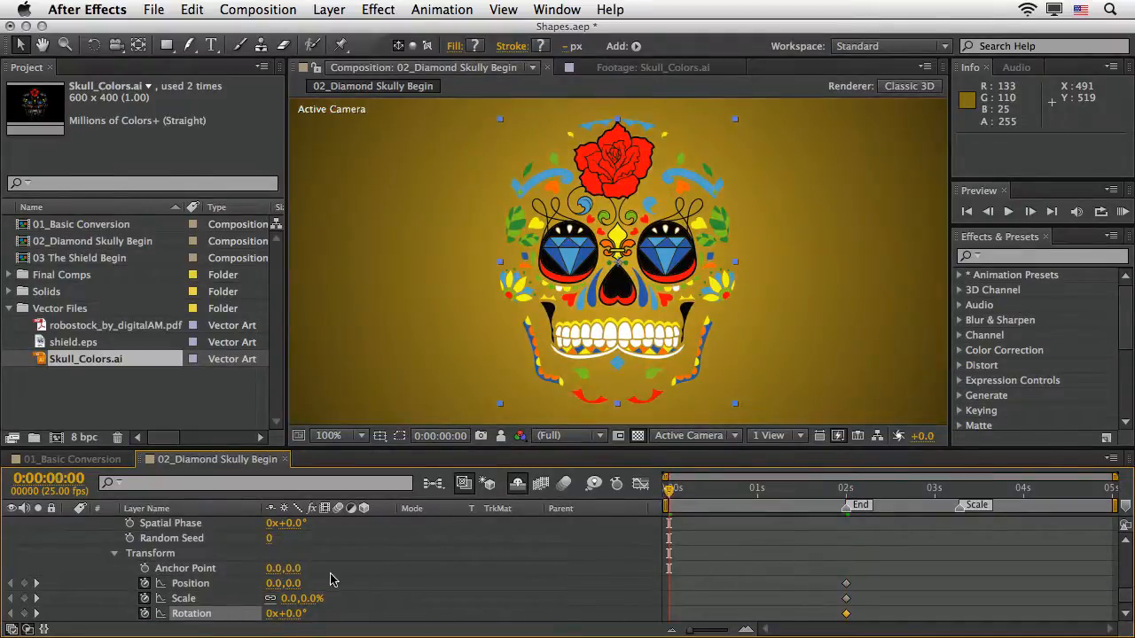
click(273, 583)
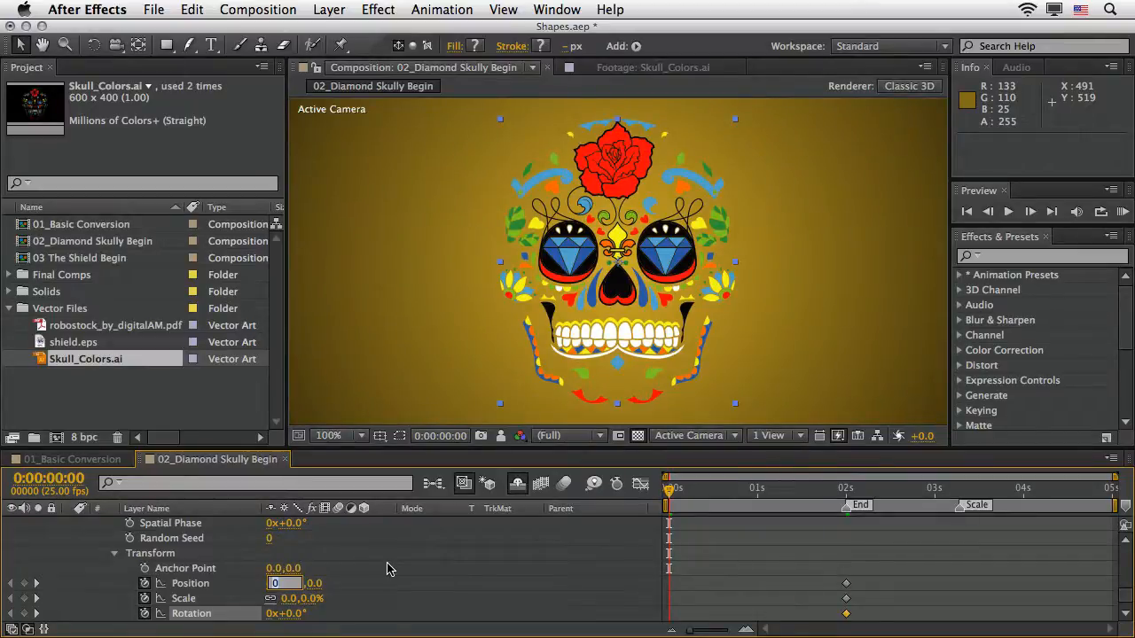
text(500)
key(Tab)
text(50)
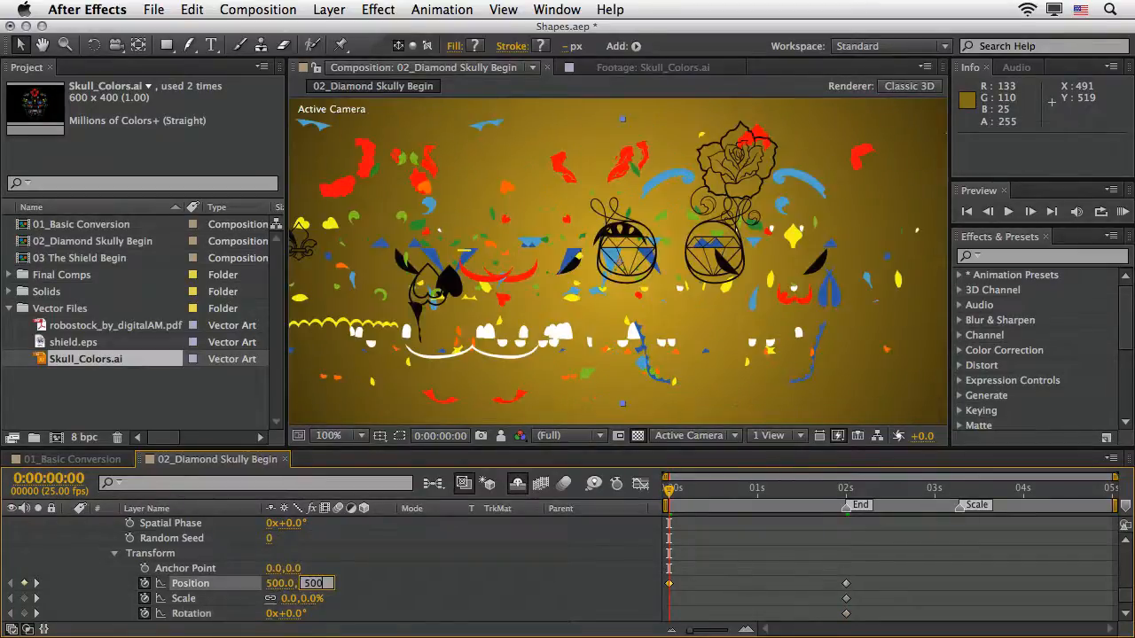
key(Return)
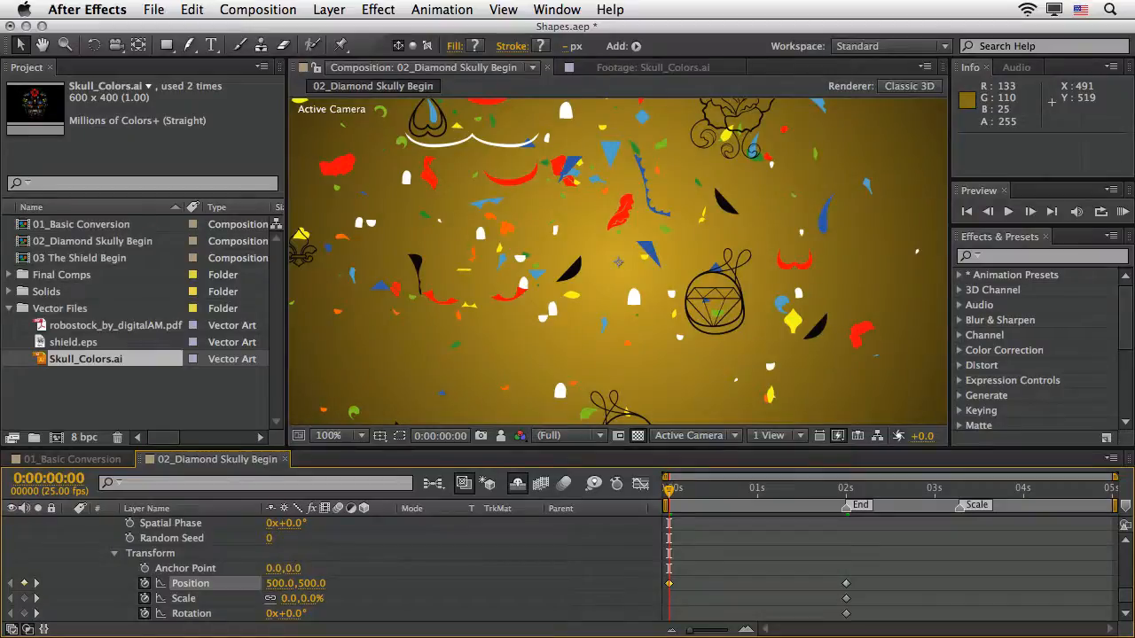
key(KP_0)
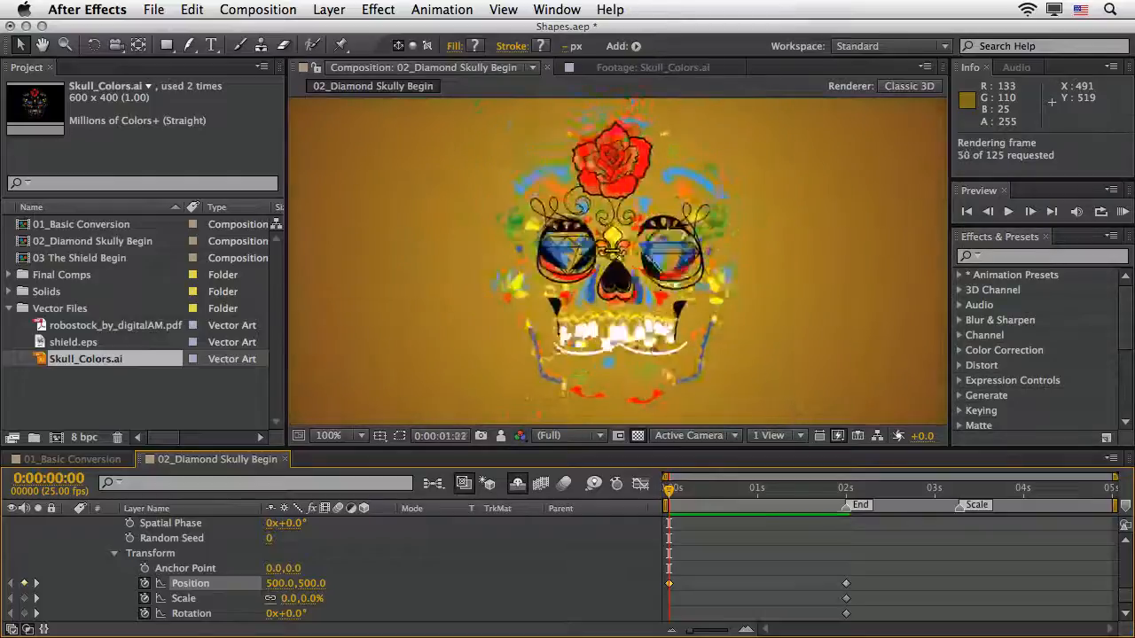
key(space)
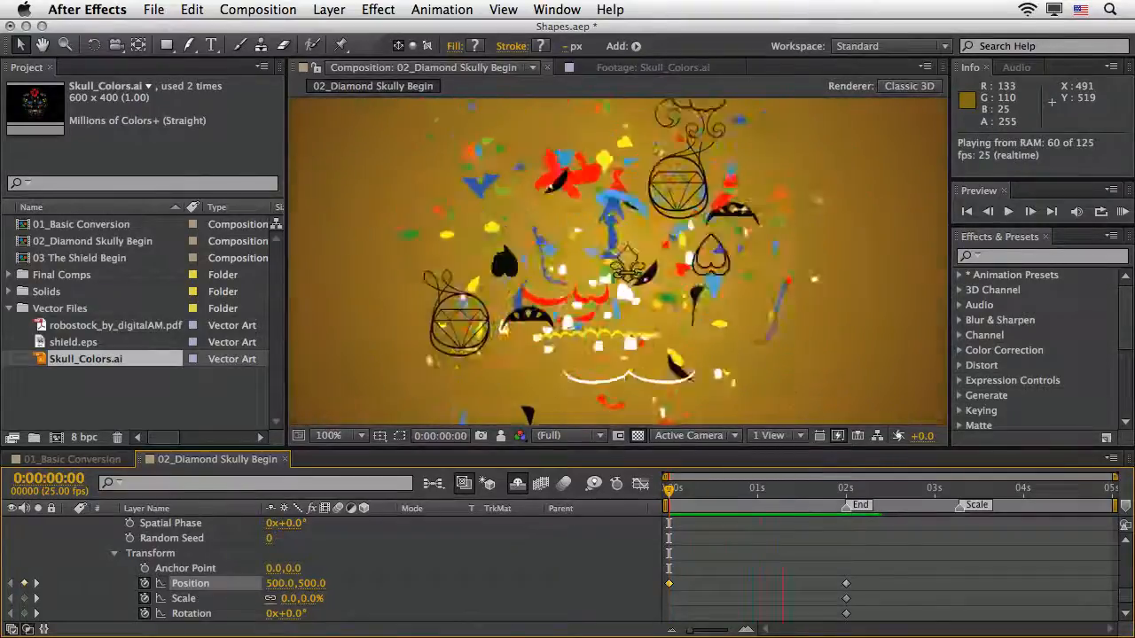
key(space)
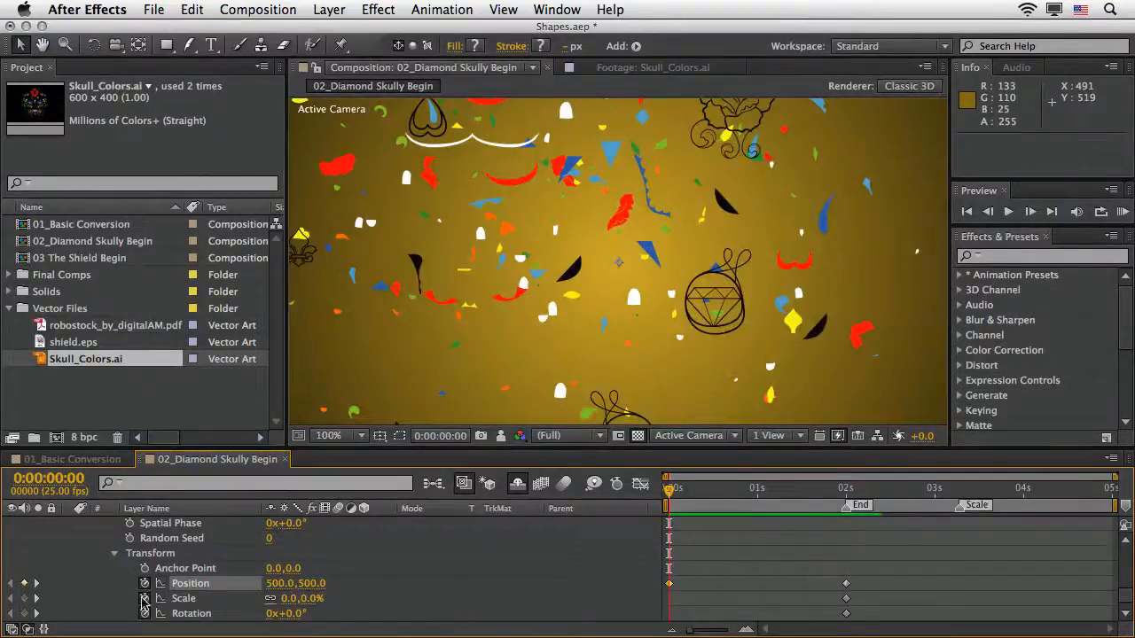
Set the Wiggle Transform's scale to 100% and its rotation to 45° at the first frame
click(310, 600)
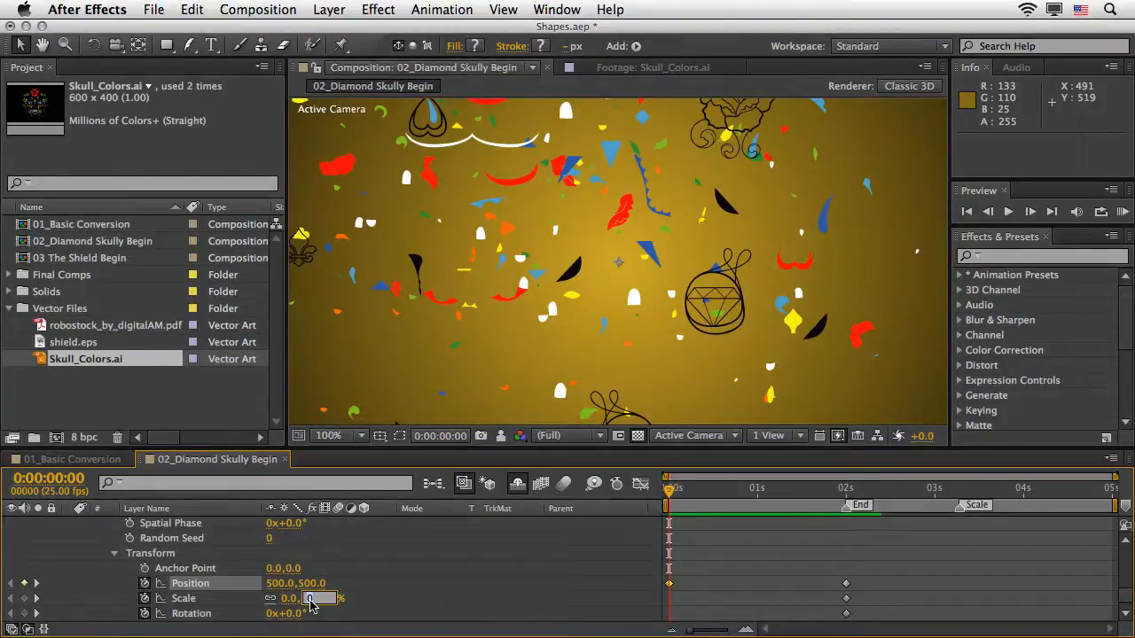
text(100)
key(Return)
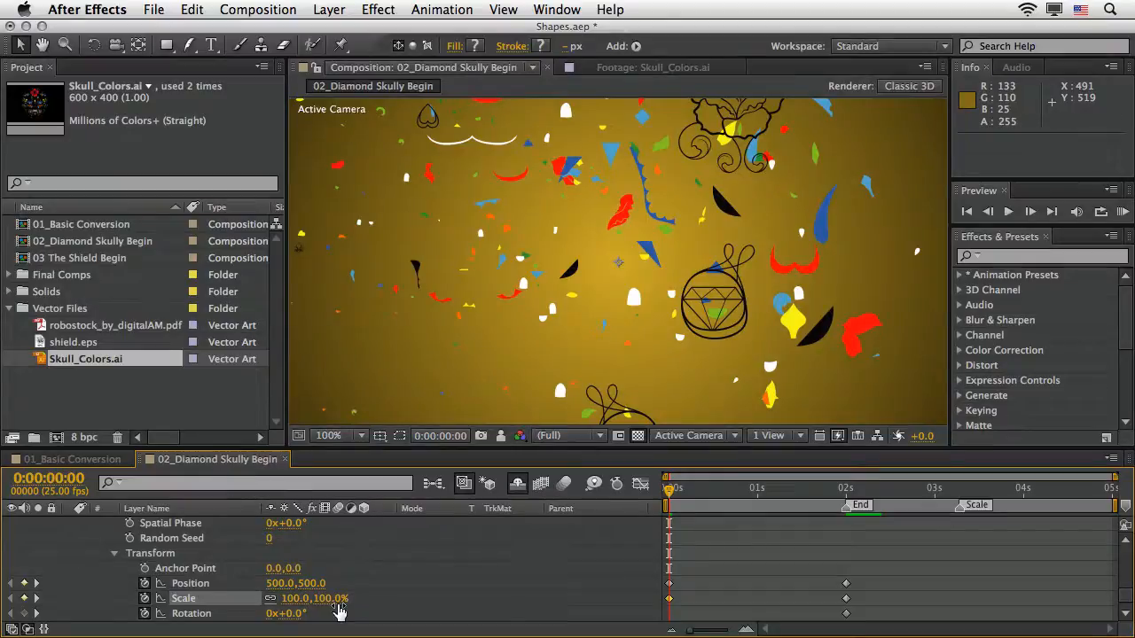
click(290, 614)
text(45)
key(Return)
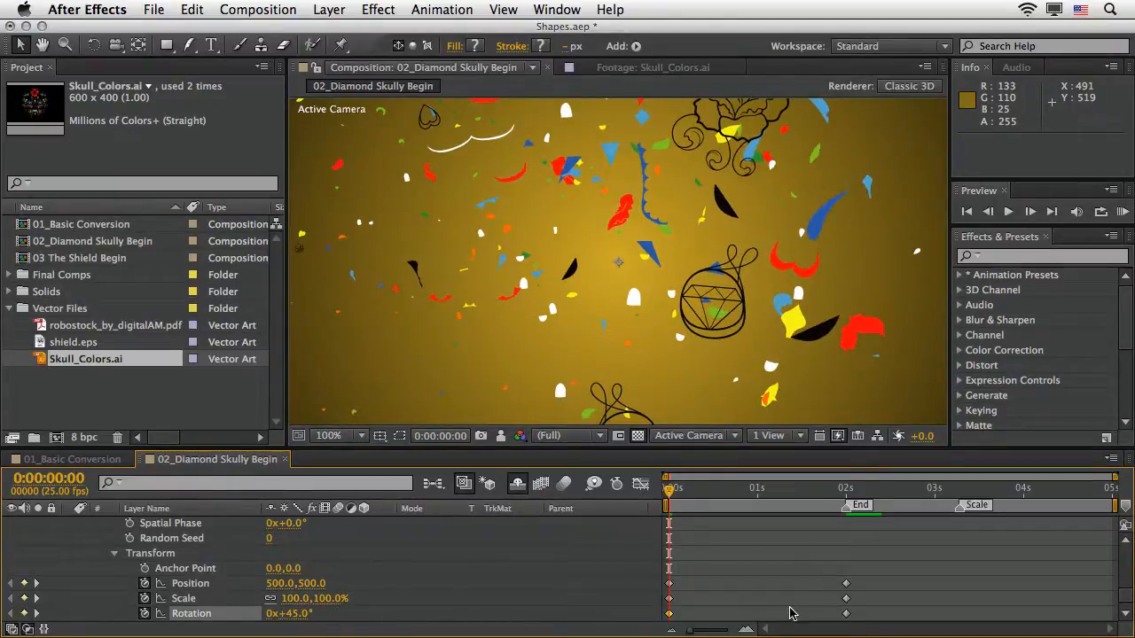
Apply Easy Ease In to the position, scale and rotation keyframes at two seconds and preview the animation
drag(831, 577, 851, 621)
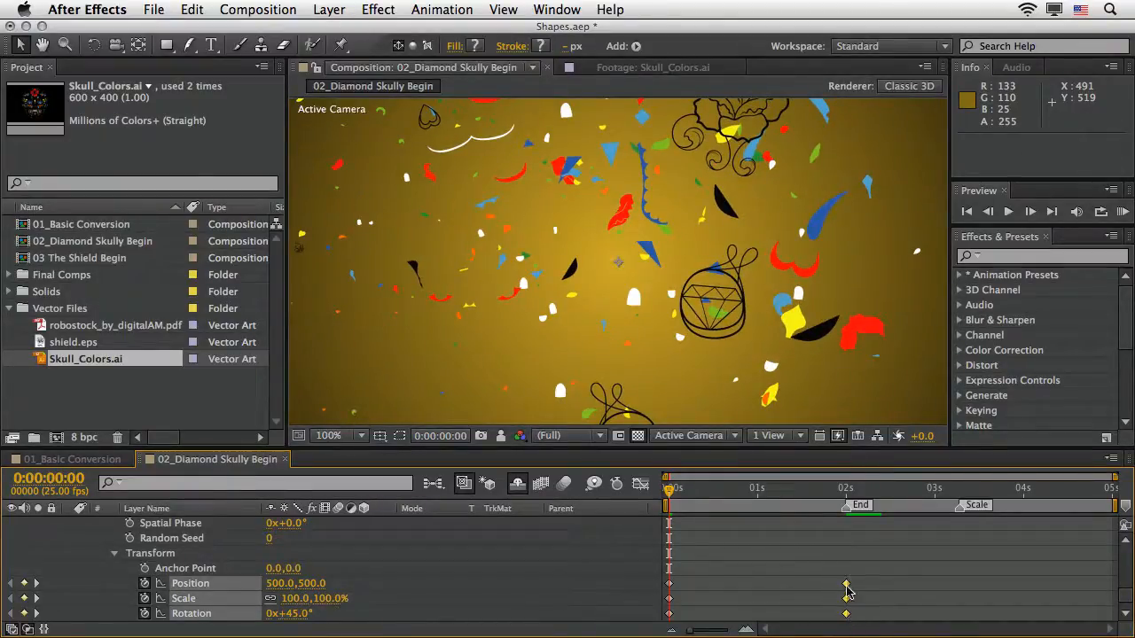
right_click(847, 585)
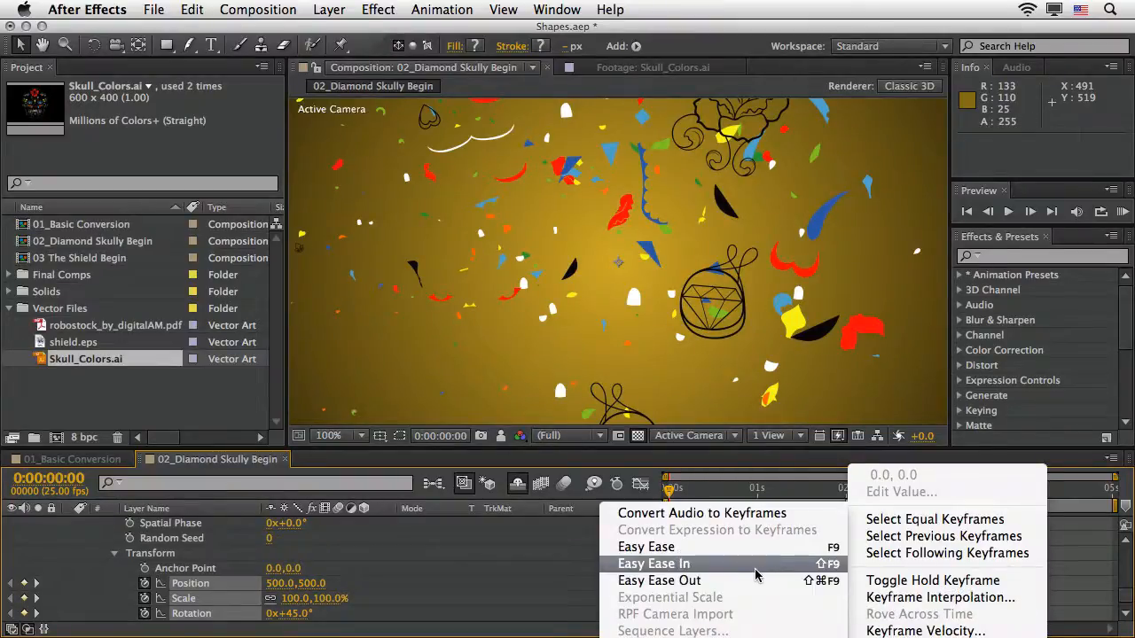
click(755, 568)
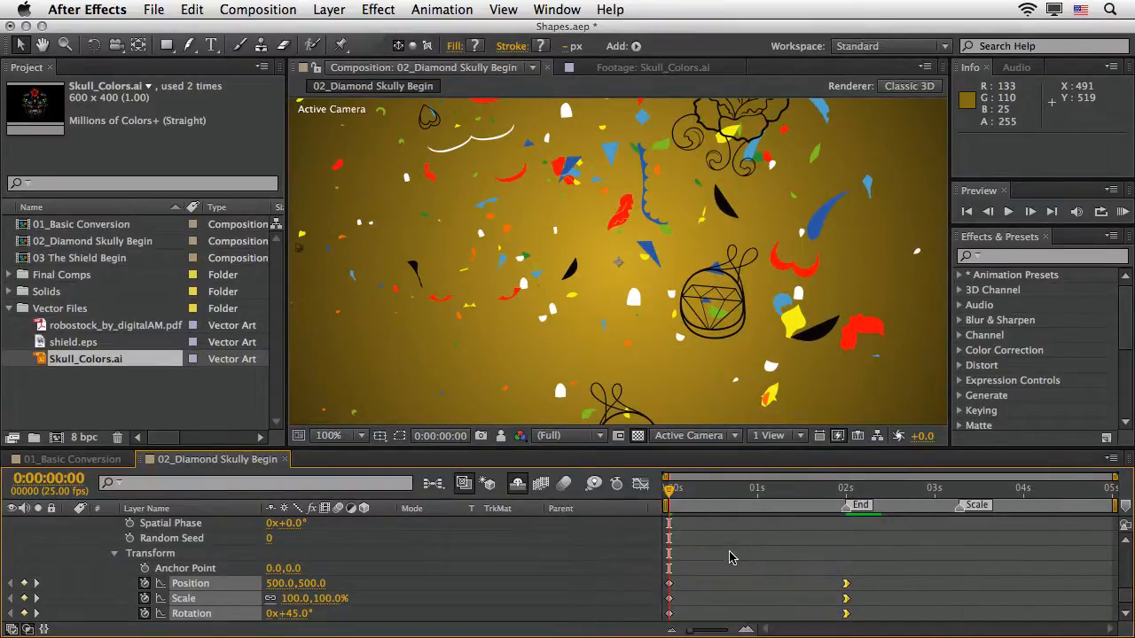
key(KP_0)
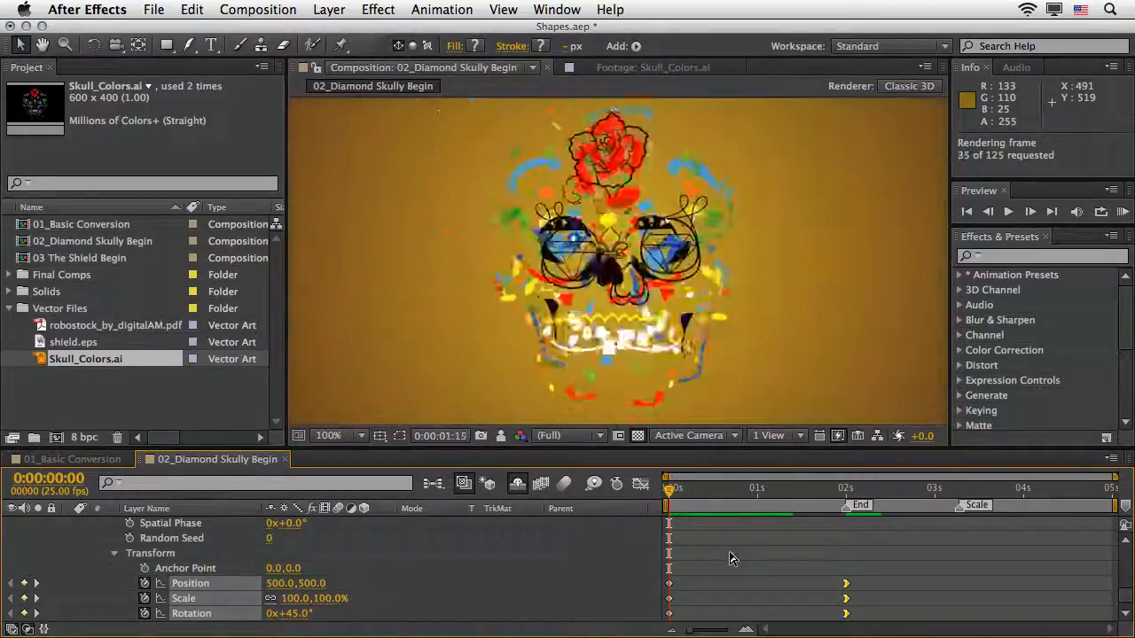
key(space)
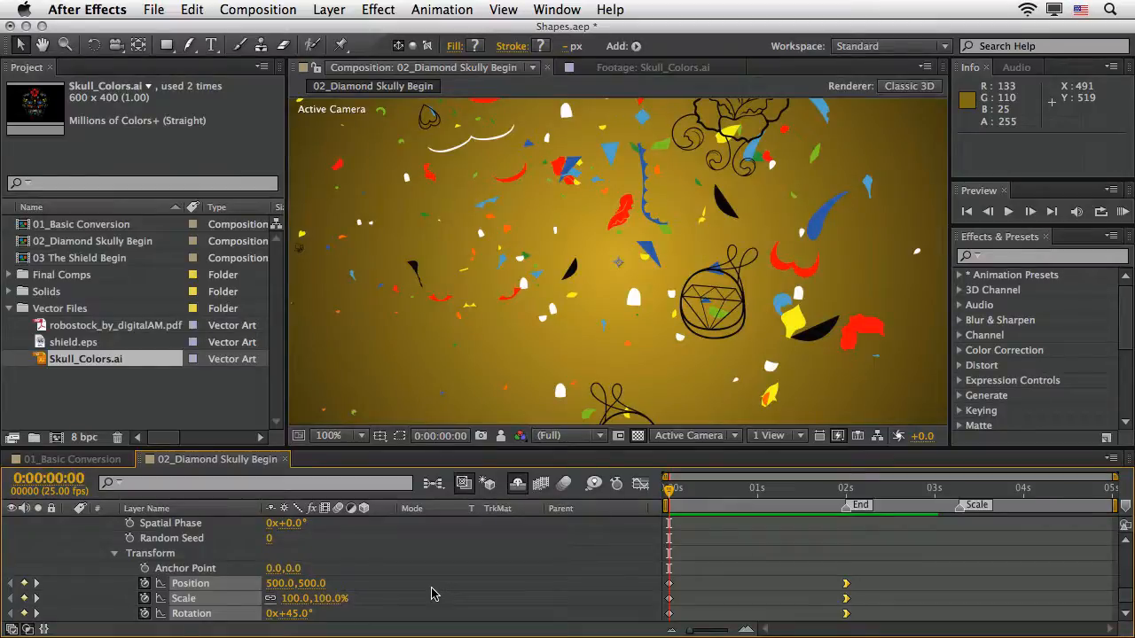
Collapse the Skull_Colors Outlines layer and make the Skull Contour layer visible again
scroll(432, 594, up, 20)
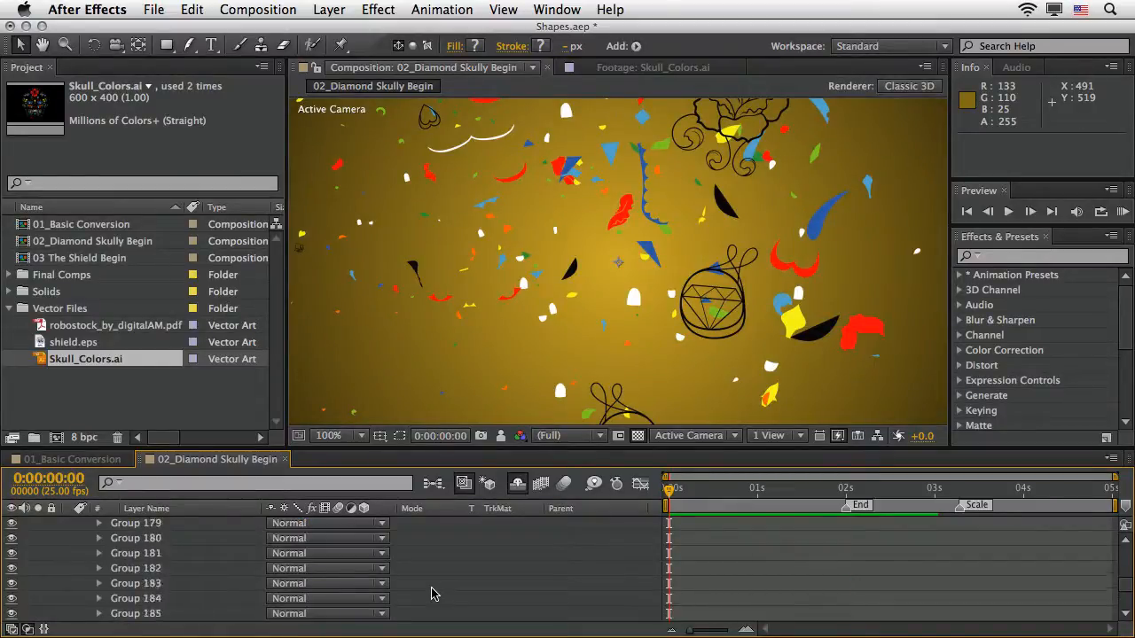
scroll(432, 594, up, 20)
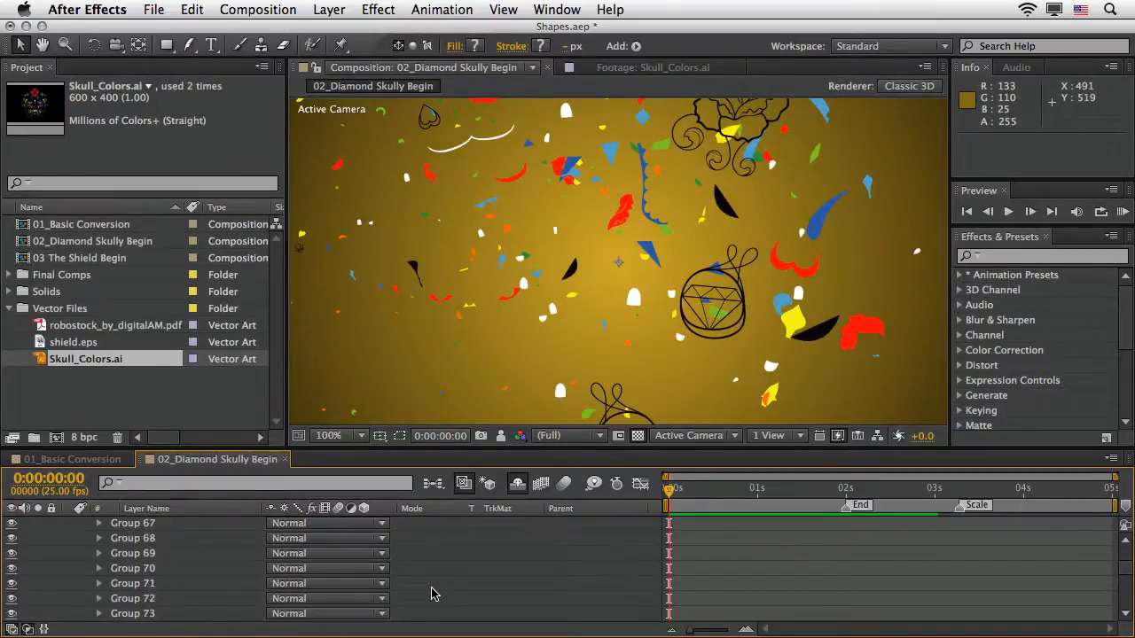
scroll(432, 594, up, 20)
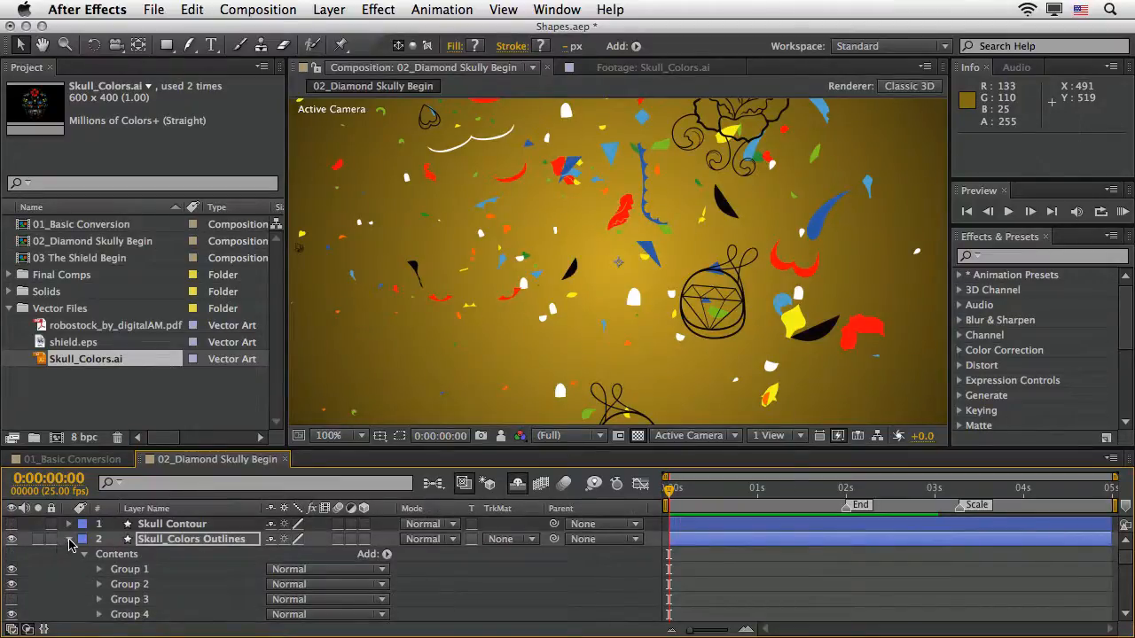
click(69, 539)
click(144, 525)
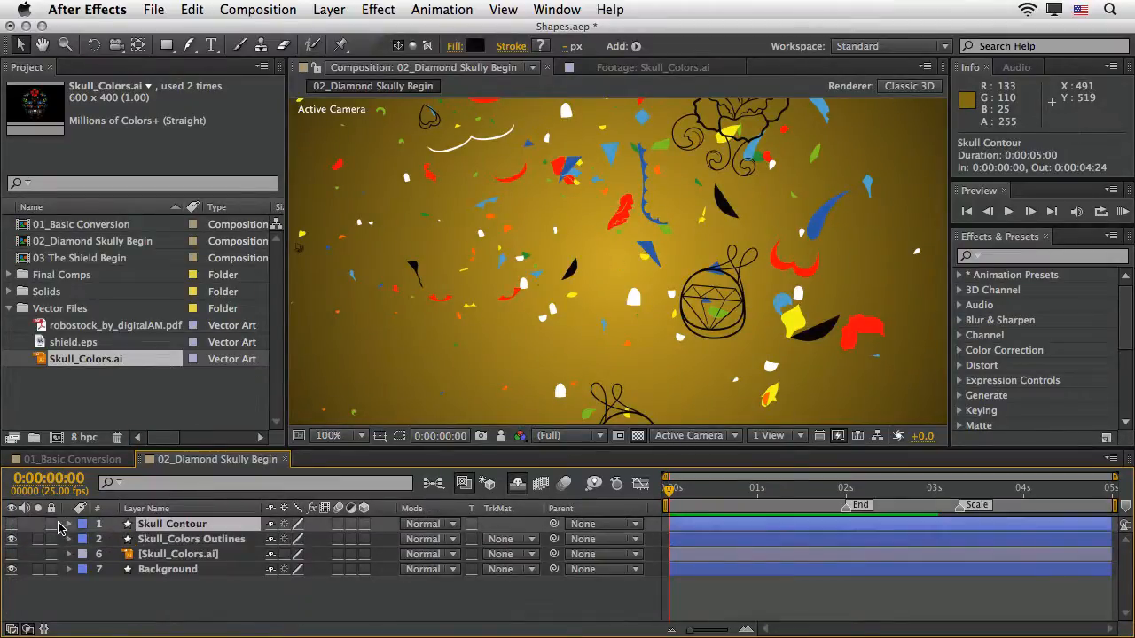
click(11, 524)
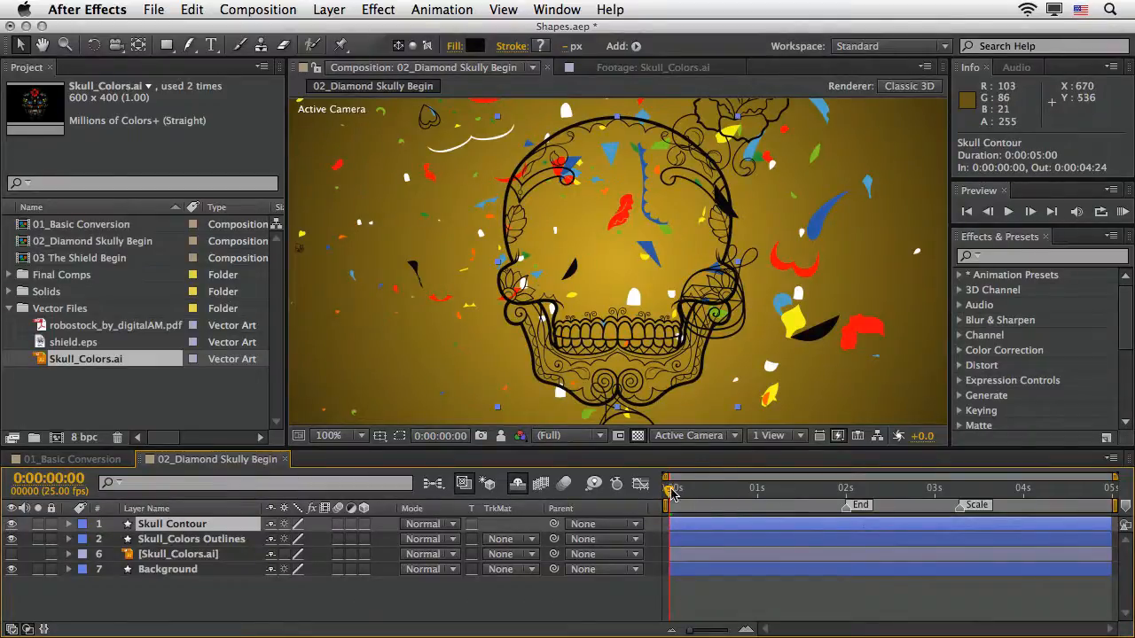
Move to 0:00:01:09, add Trim Paths to the Skull Contour layer and expand its properties
drag(668, 493, 788, 505)
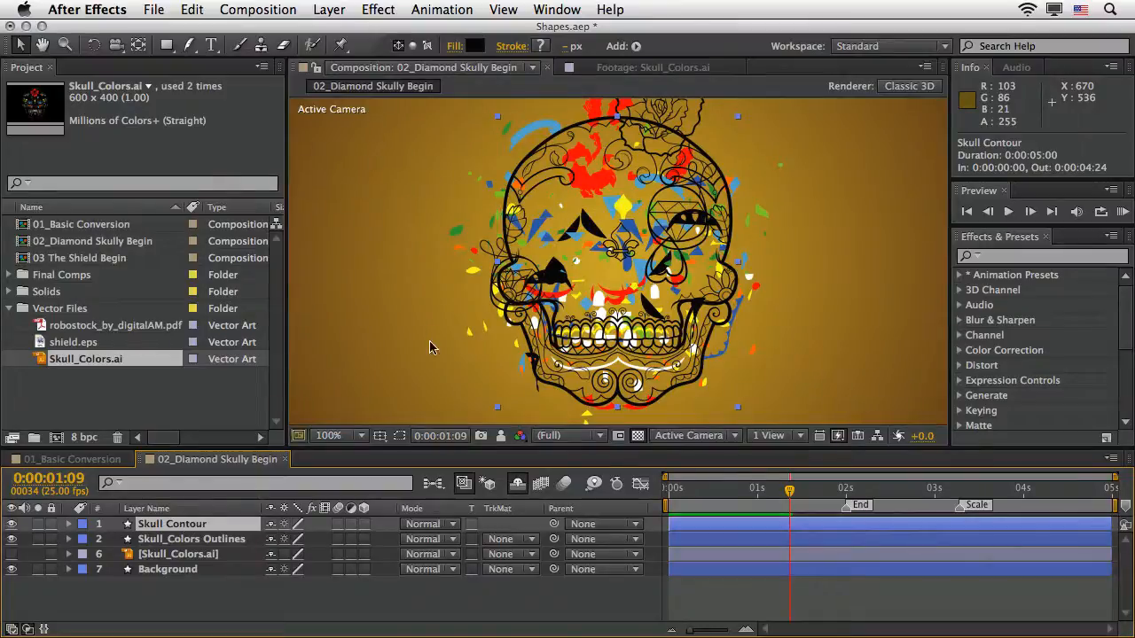
click(635, 46)
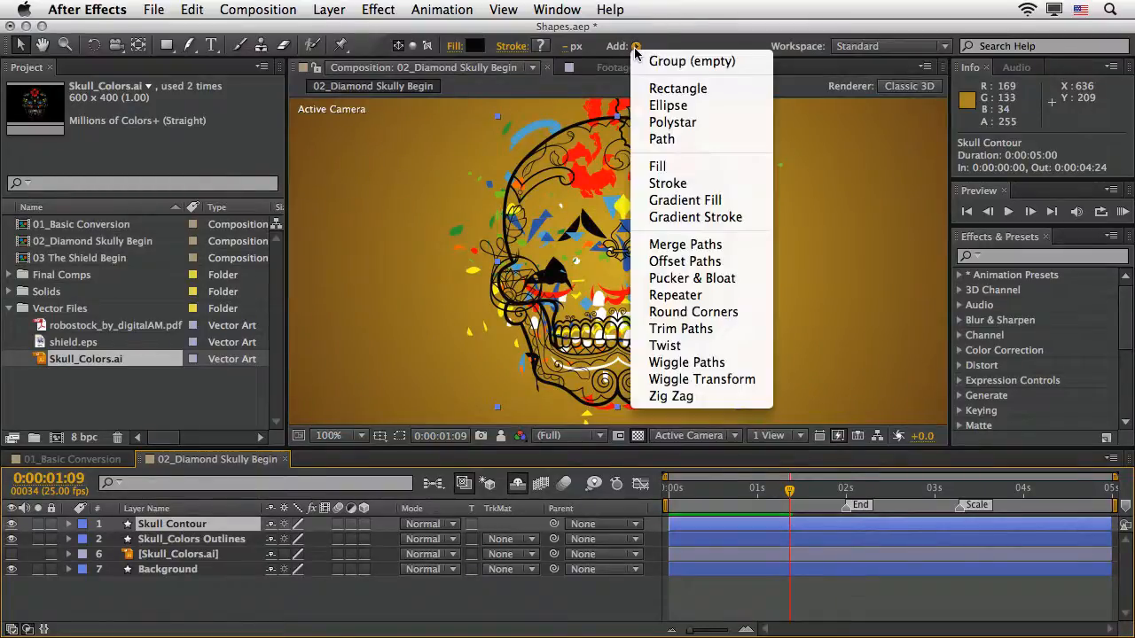
click(674, 329)
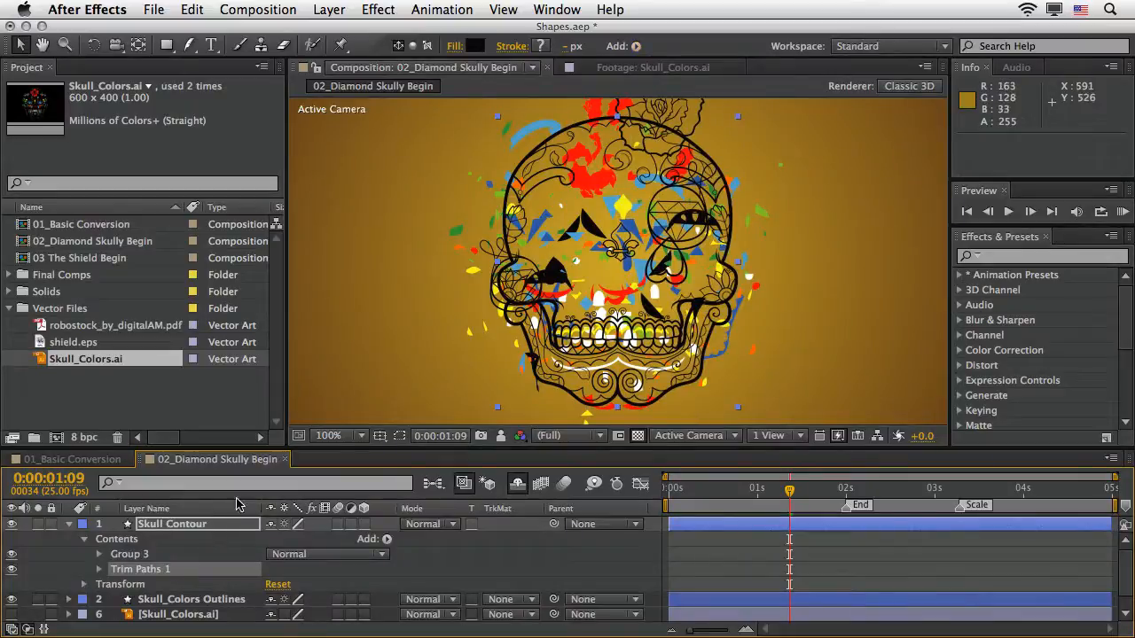
click(99, 568)
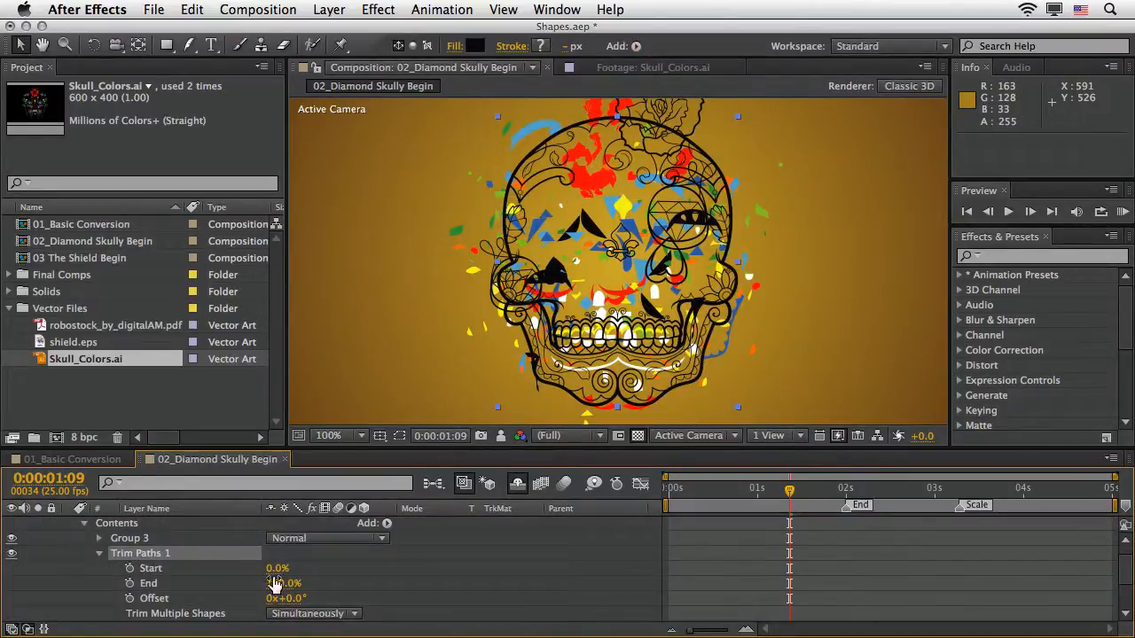
Expand Group 3 of the Skull Contour layer and set its fill's opacity to 0%
drag(274, 583, 301, 583)
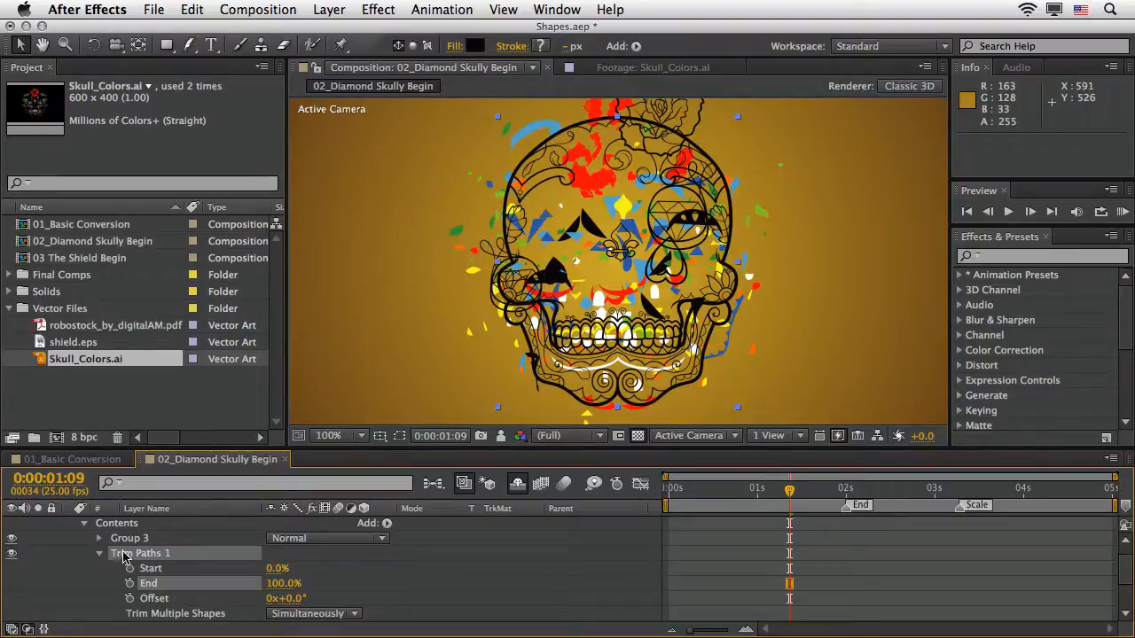
click(99, 539)
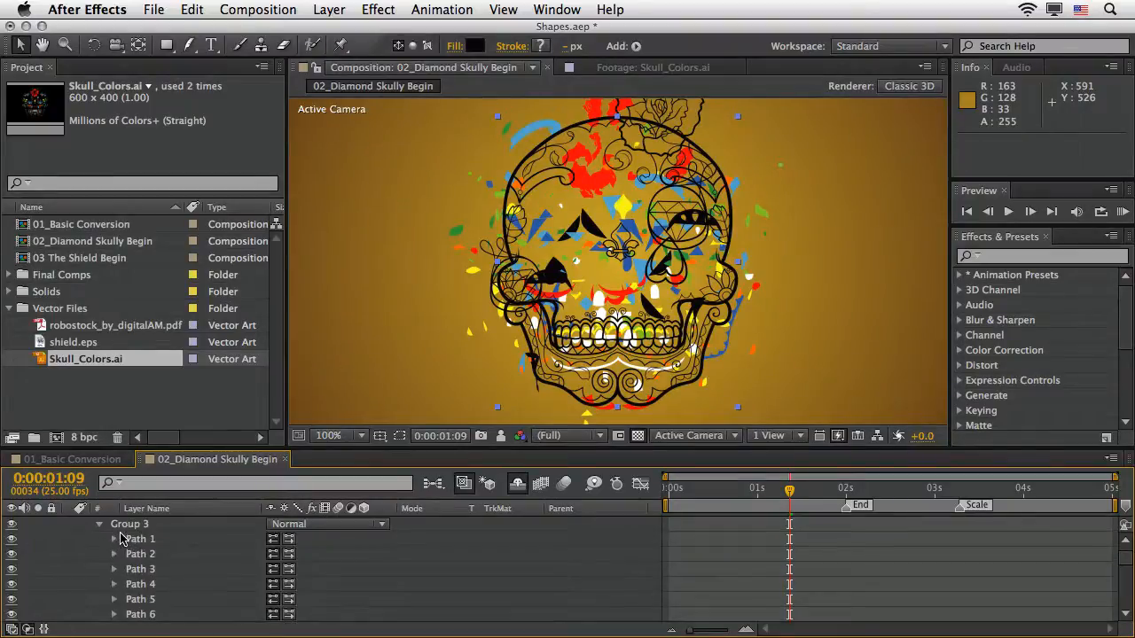
scroll(155, 554, down, 20)
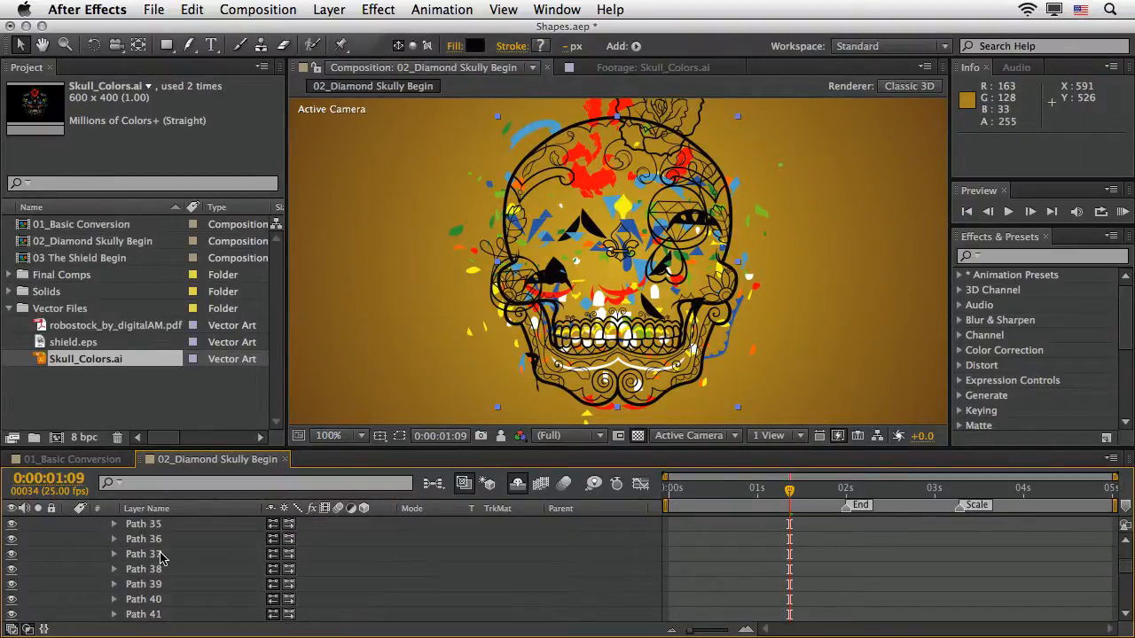
scroll(159, 557, down, 20)
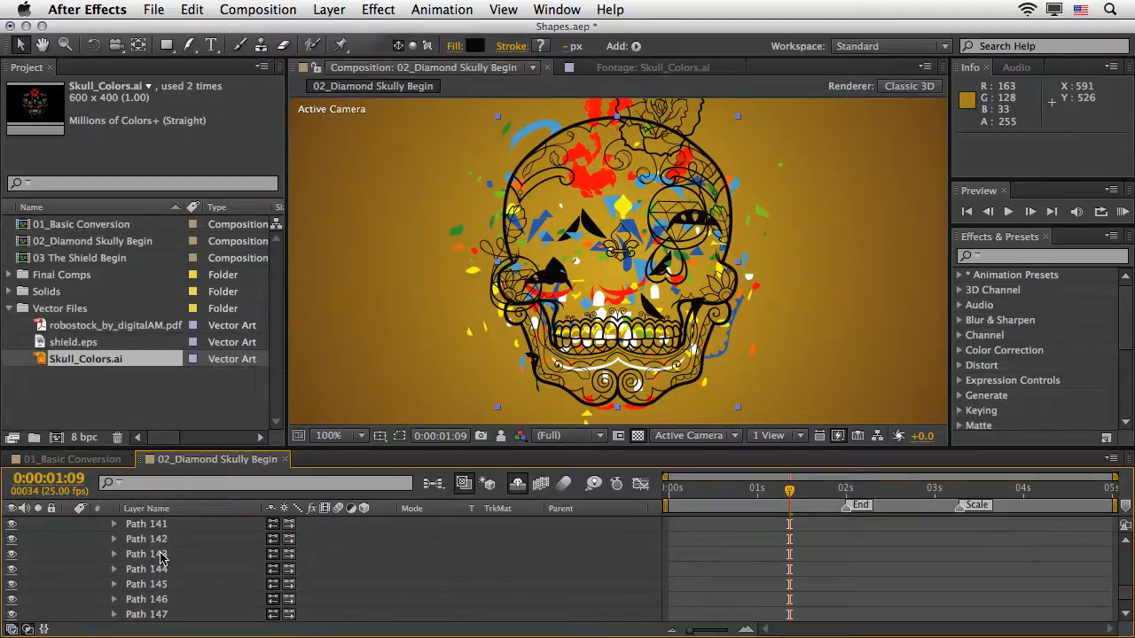
scroll(159, 557, up, 1)
click(149, 553)
scroll(160, 556, up, 4)
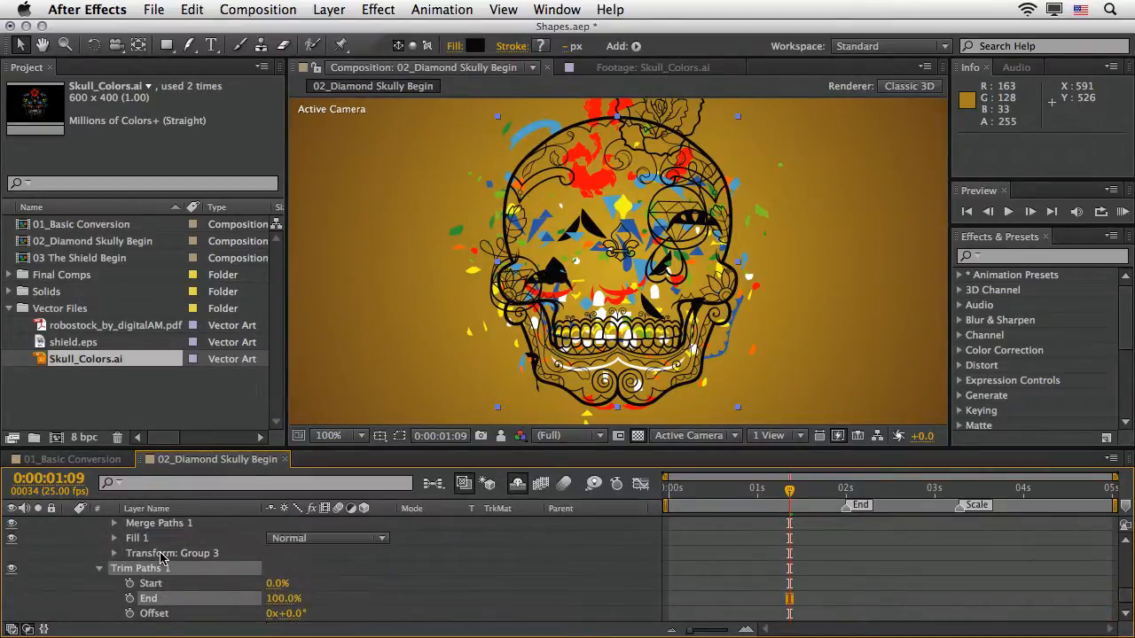
click(146, 555)
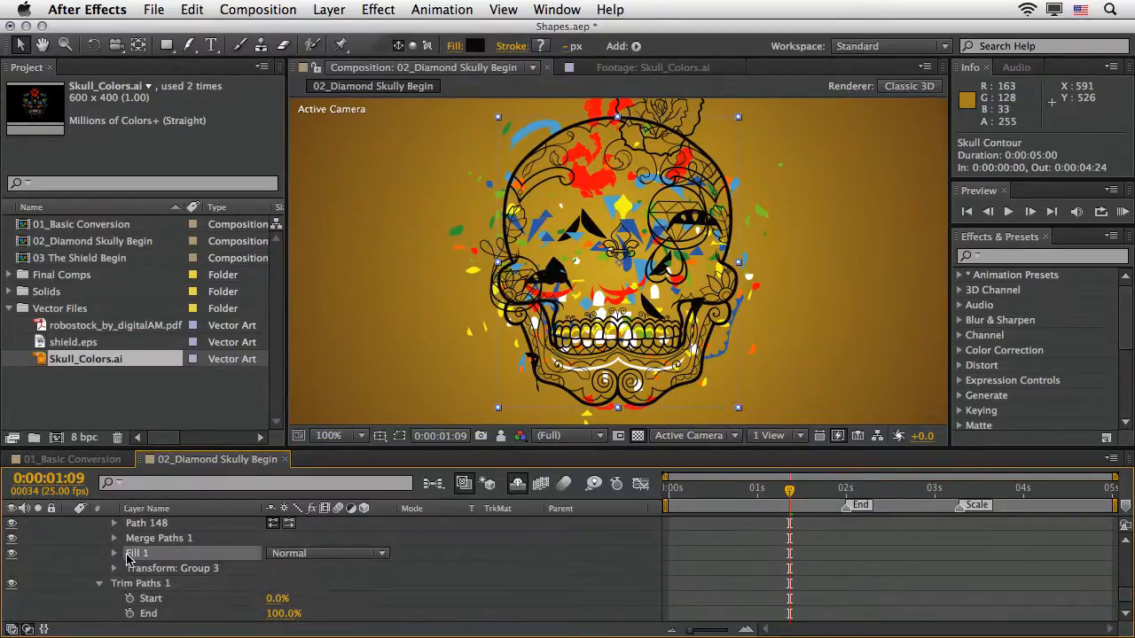
click(115, 554)
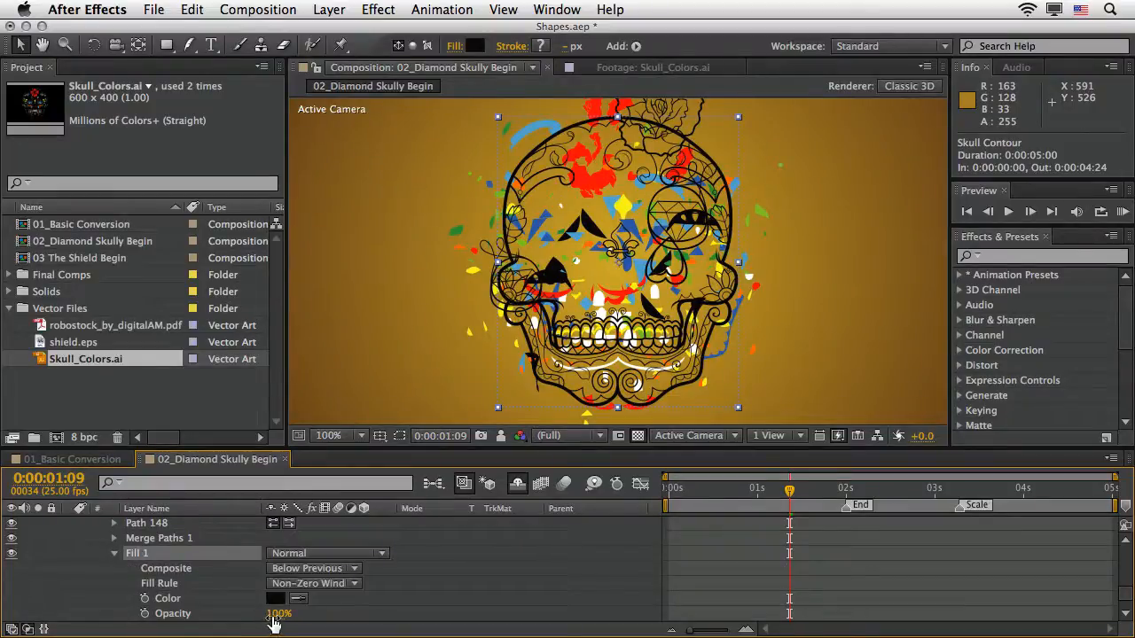
drag(274, 614, 154, 613)
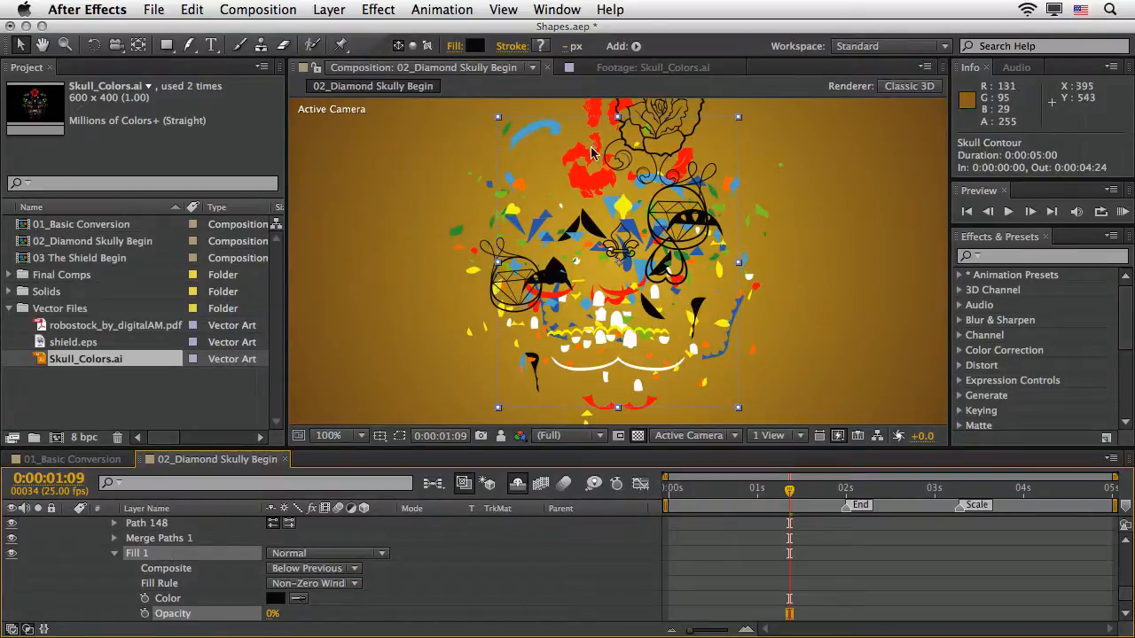
Add a stroke to the Skull Contour's Group 3 and set its color to black (000000)
click(635, 46)
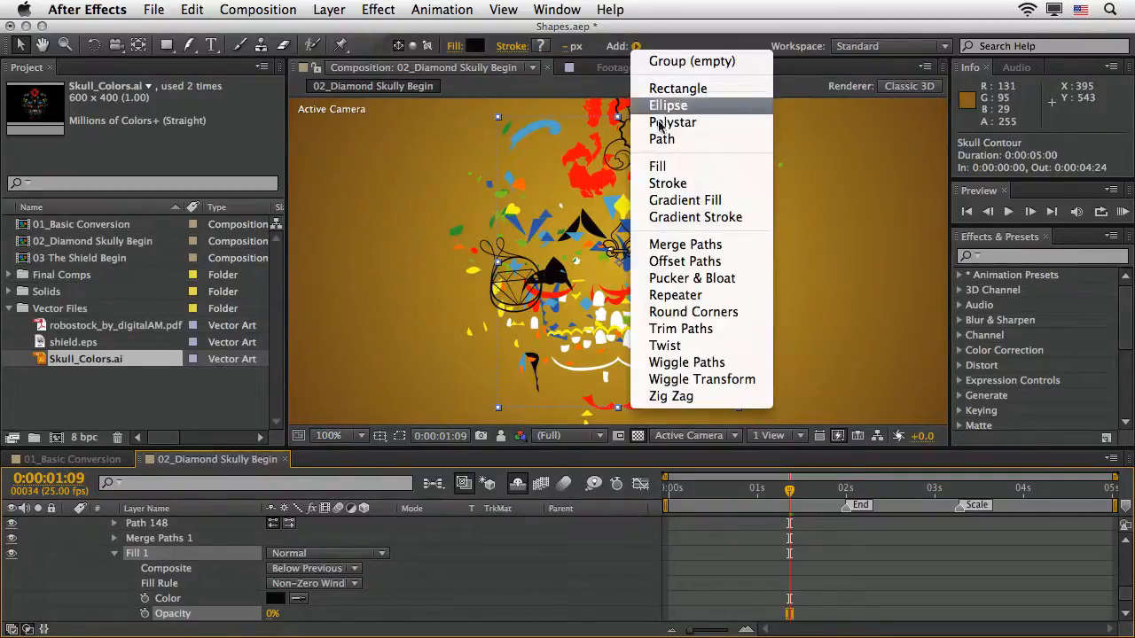
click(667, 183)
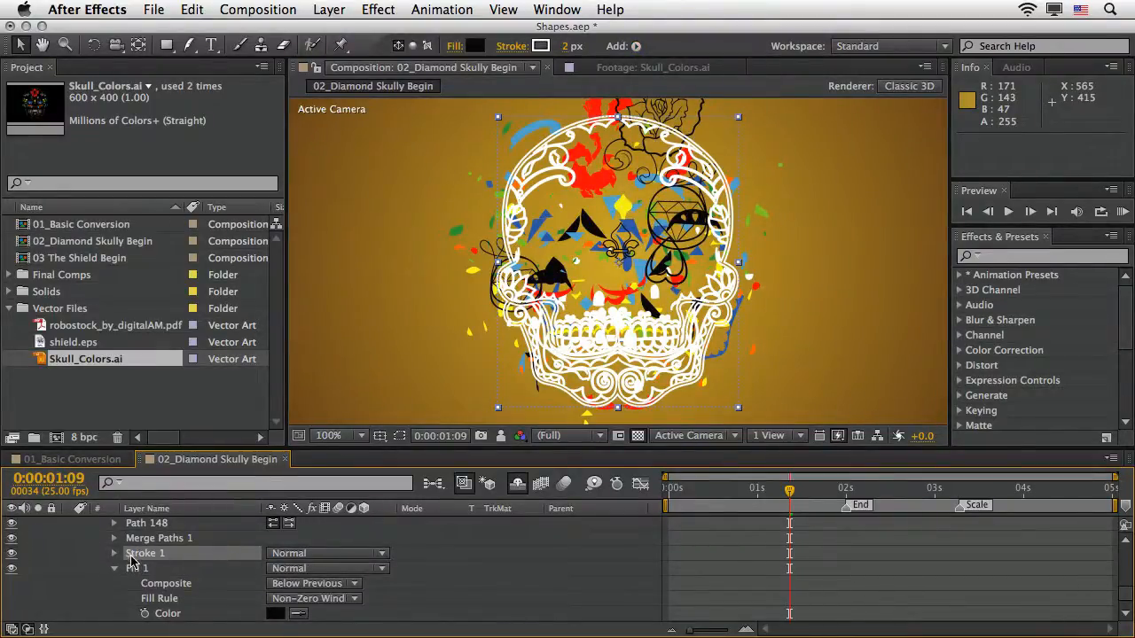
click(114, 554)
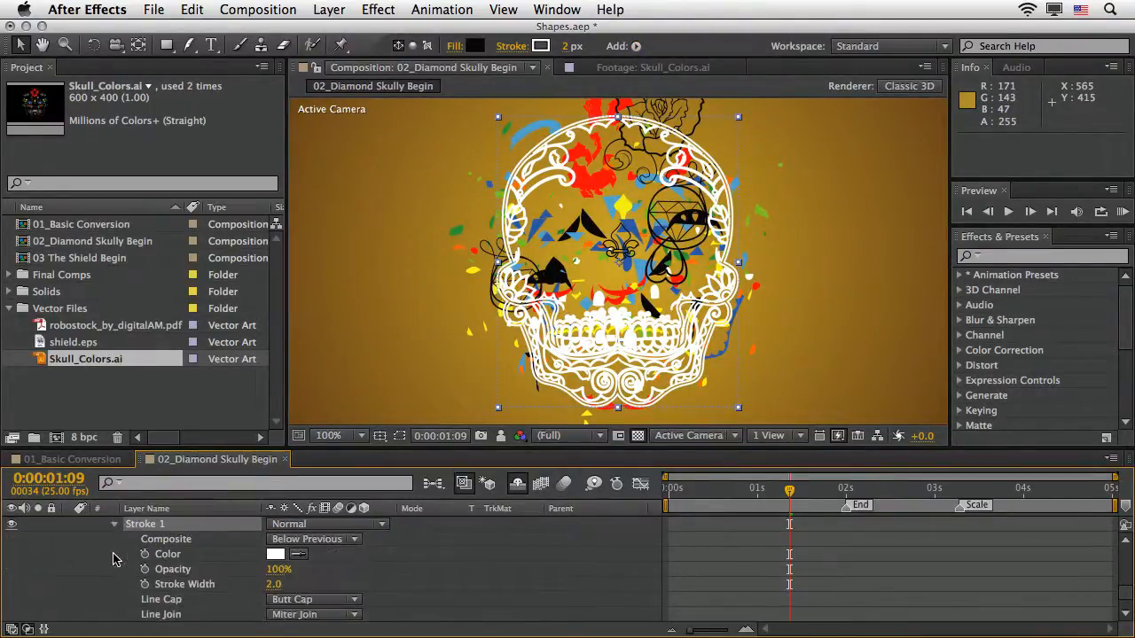
click(276, 554)
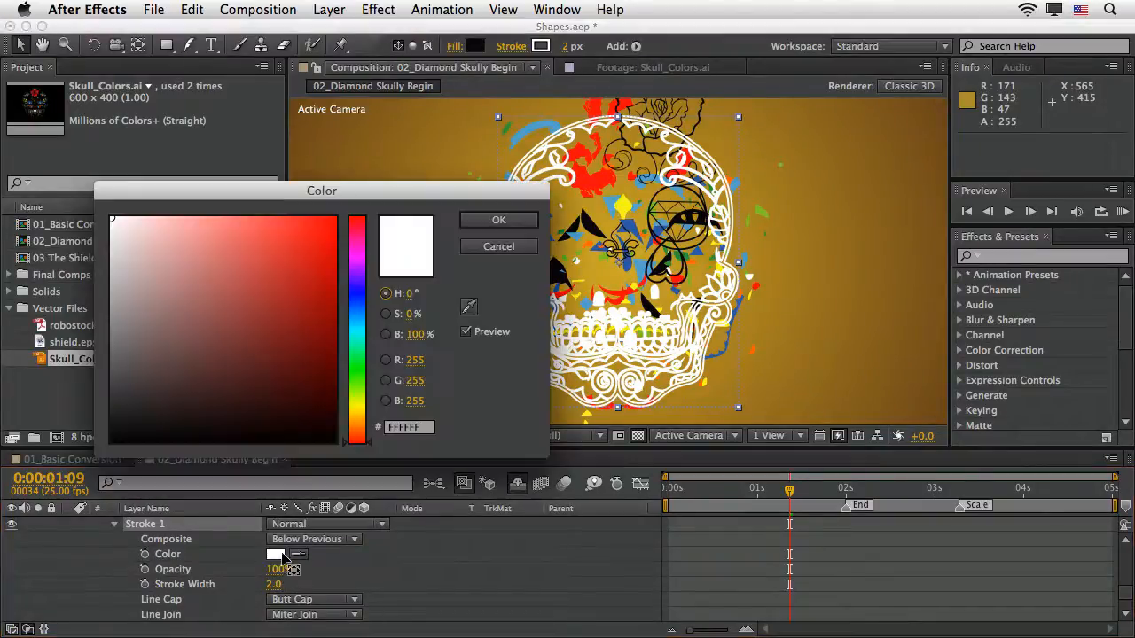
drag(233, 349, 95, 458)
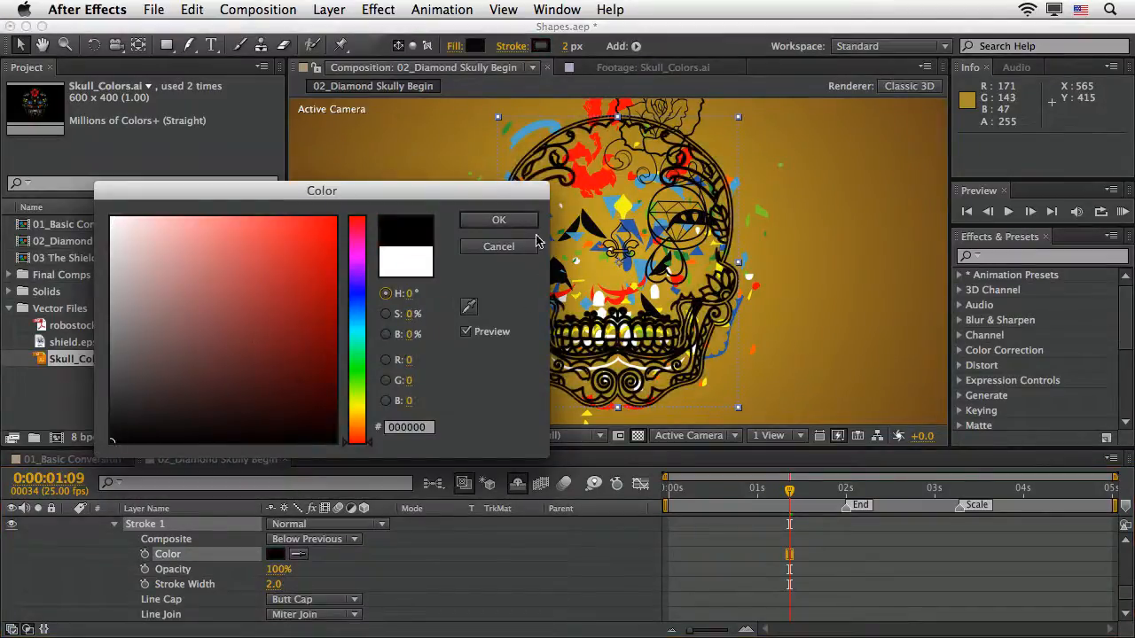
click(507, 221)
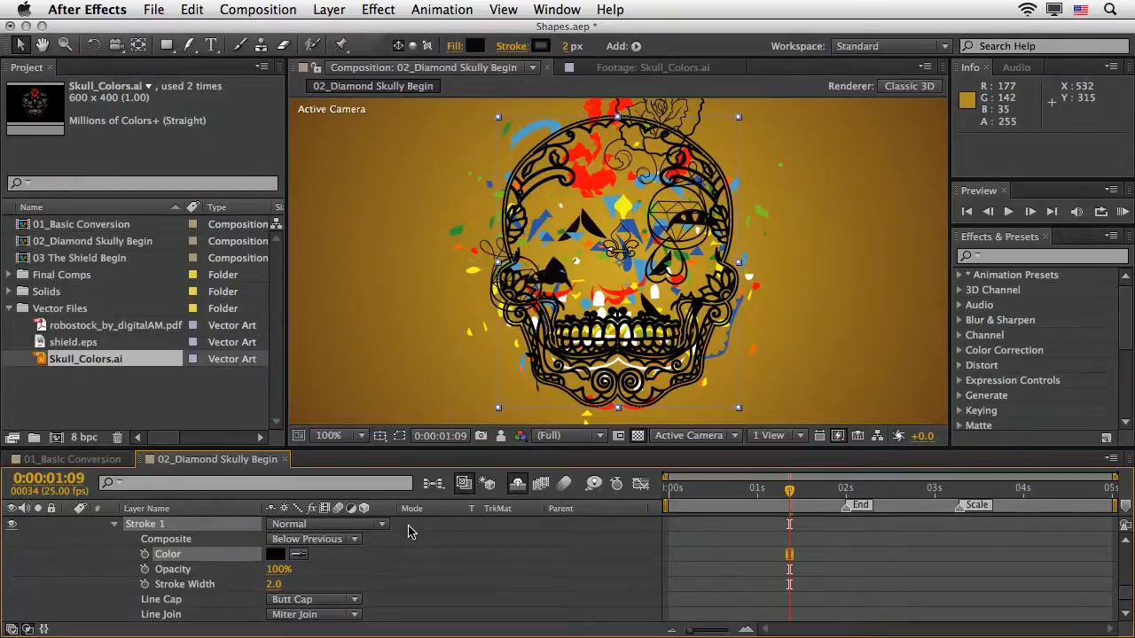
Keyframe the Trim Paths End value from 0% at 0:00:01:09 to 100% at 0:00:02:00
scroll(417, 543, down, 5)
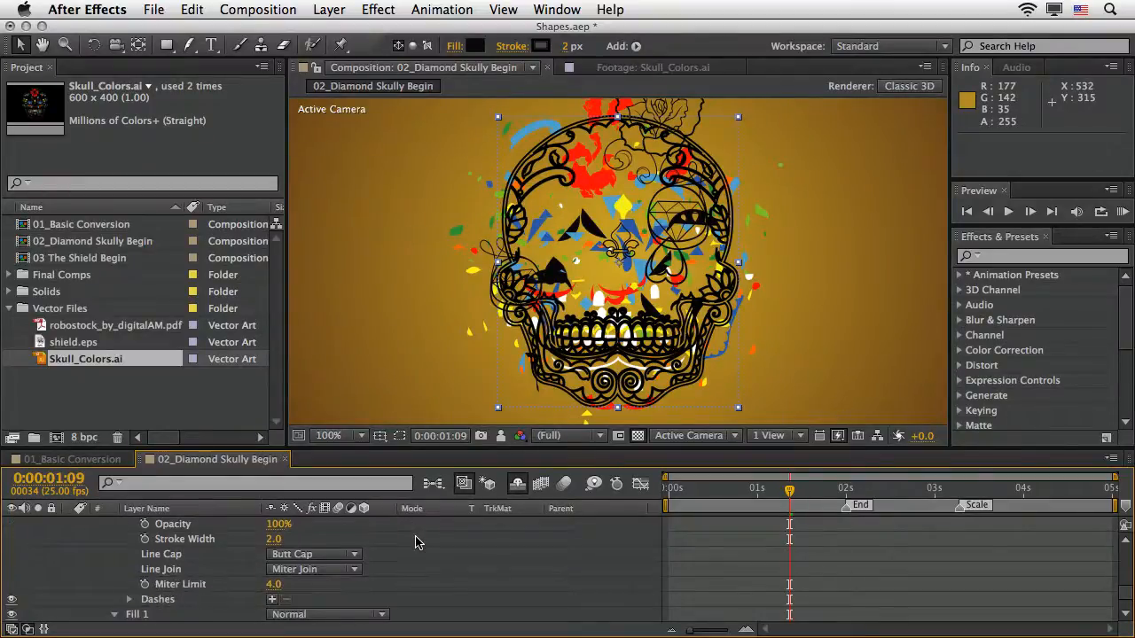
scroll(417, 543, down, 1)
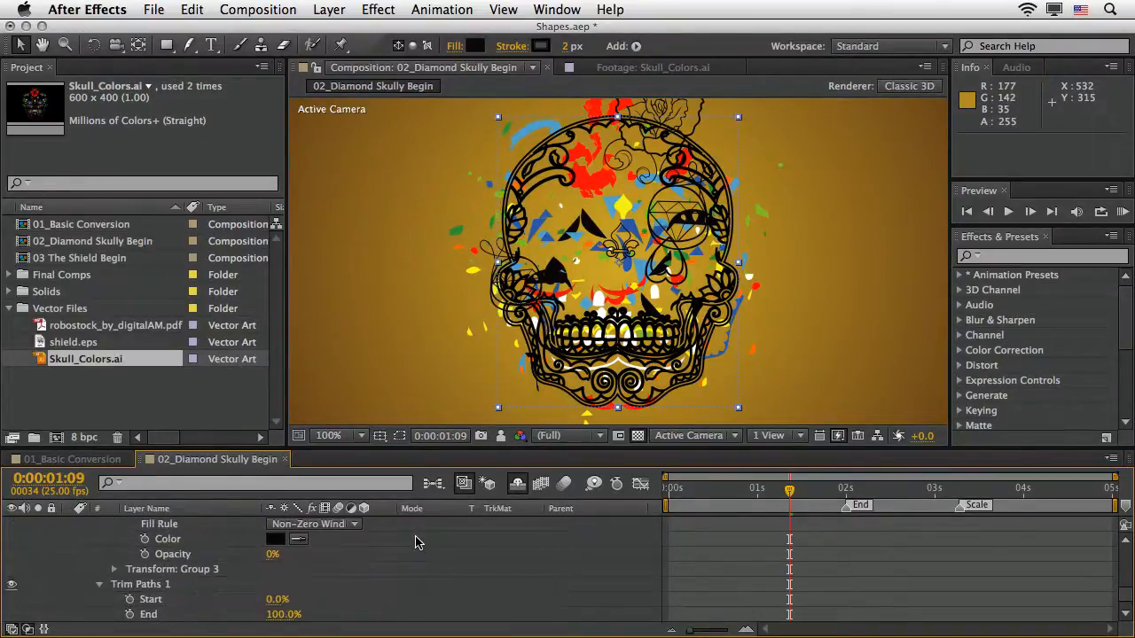
scroll(157, 592, down, 1)
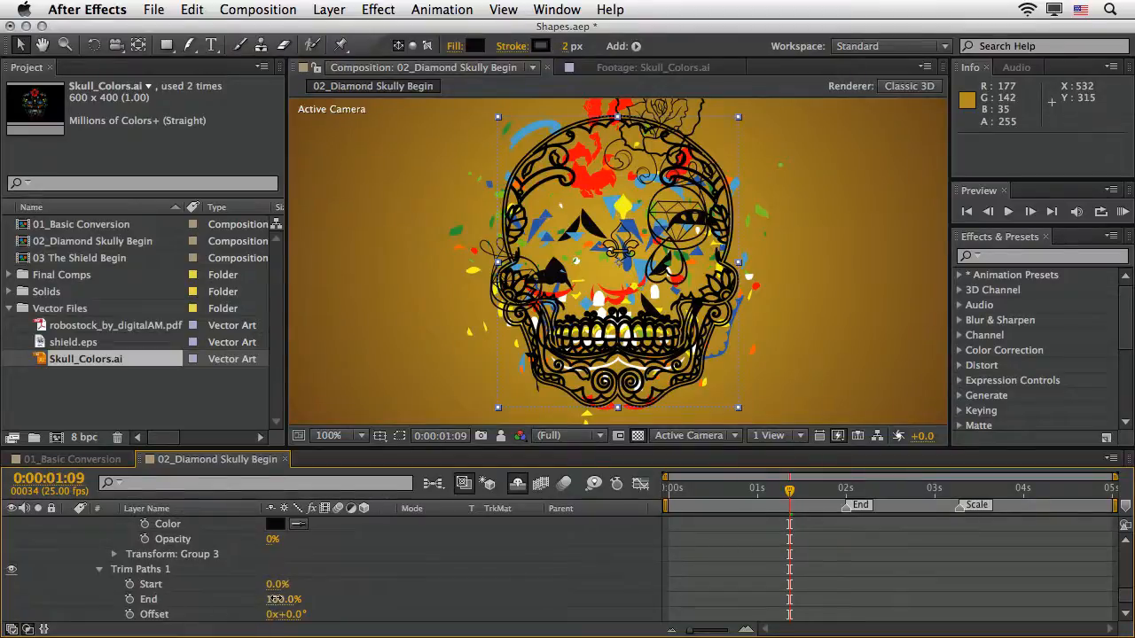
drag(270, 599, 188, 600)
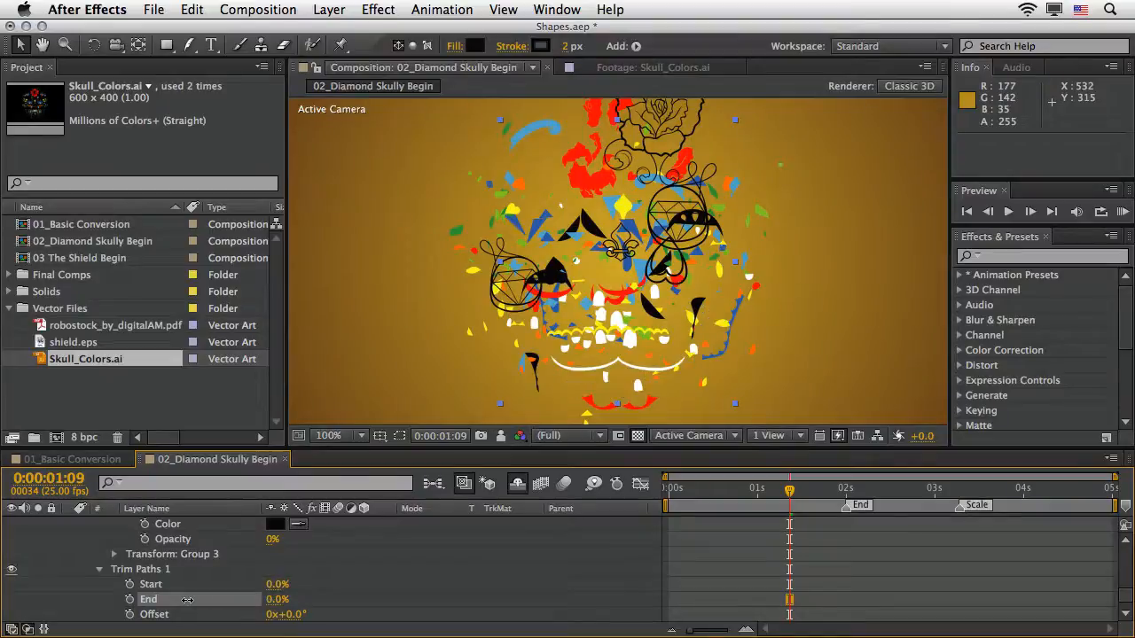
click(130, 599)
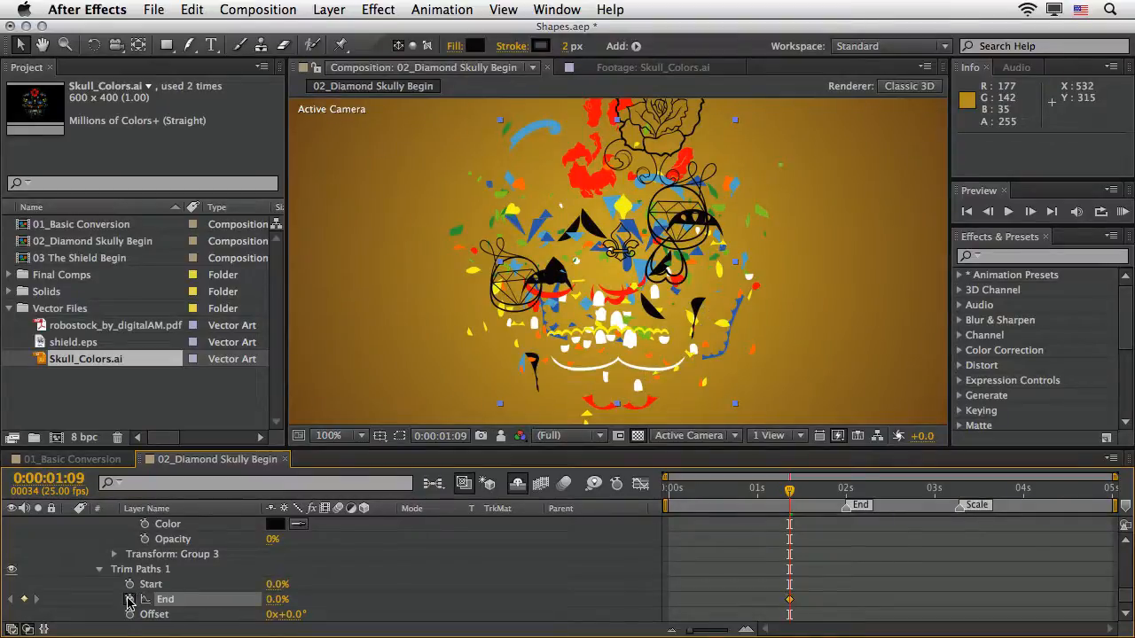
click(845, 490)
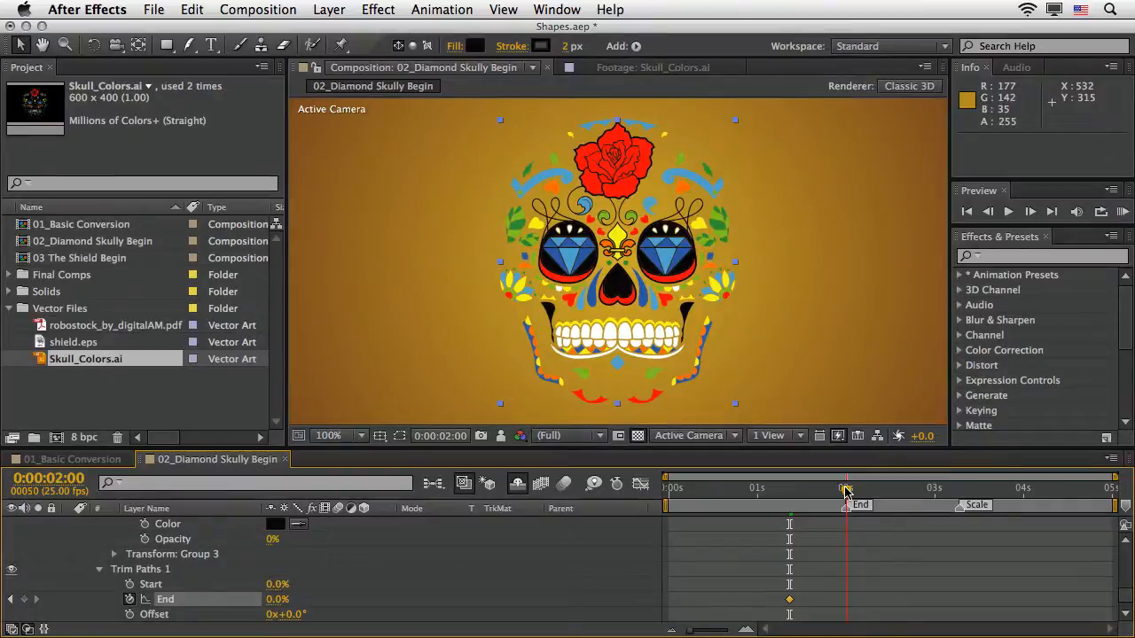
drag(273, 608, 400, 592)
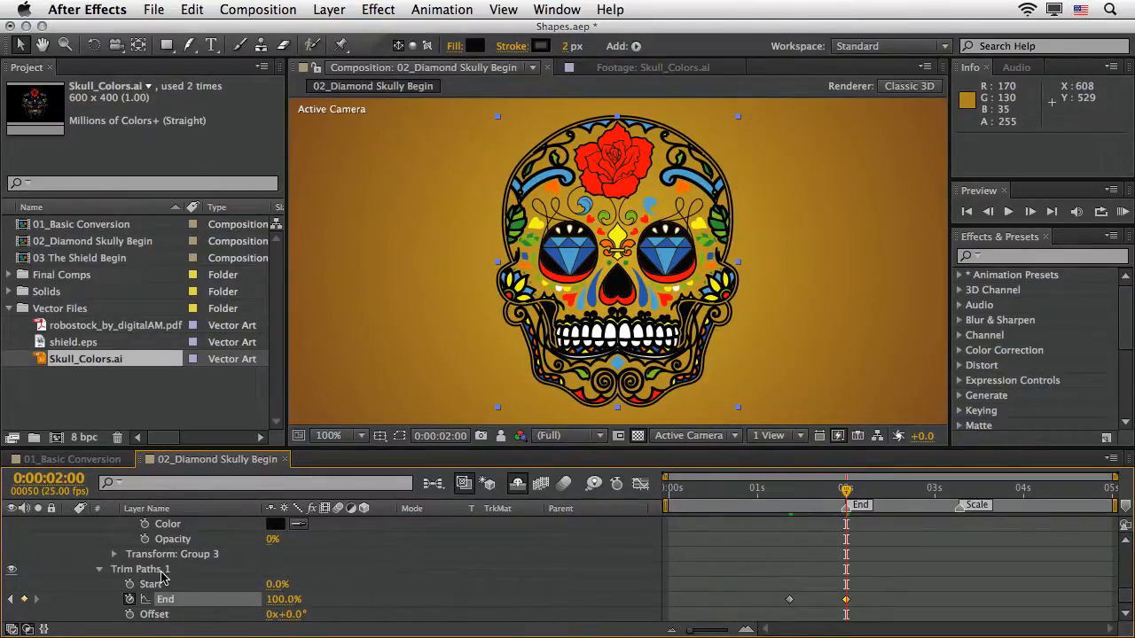
Set Trim Multiple Shapes to Individually for the Skull Contour's Trim Paths and scrub through the reveal
scroll(159, 576, down, 4)
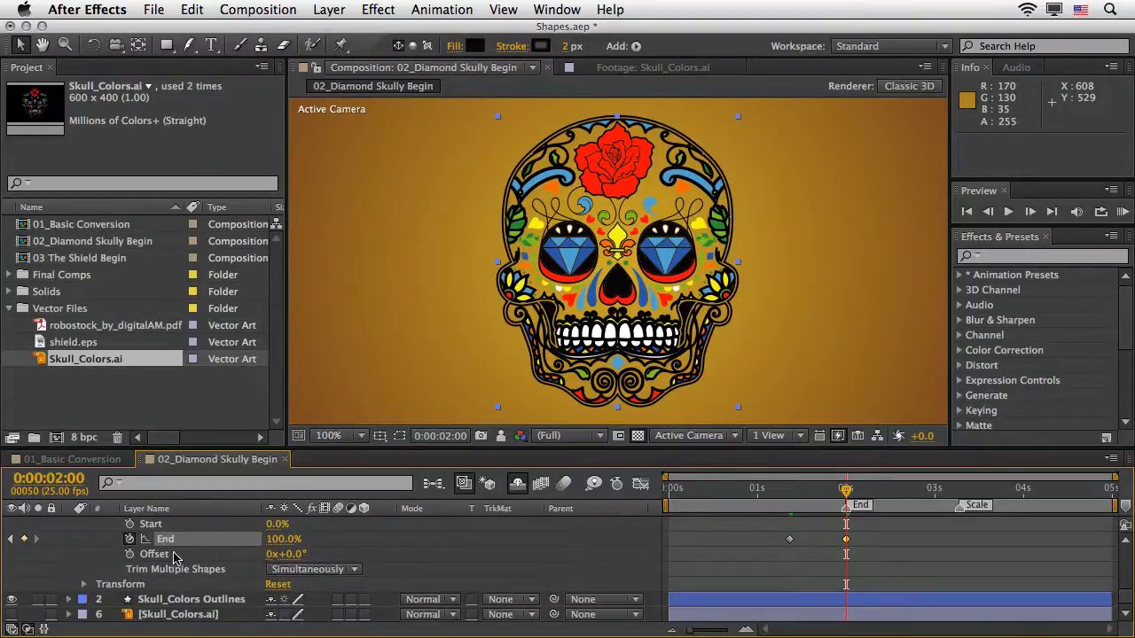
click(315, 570)
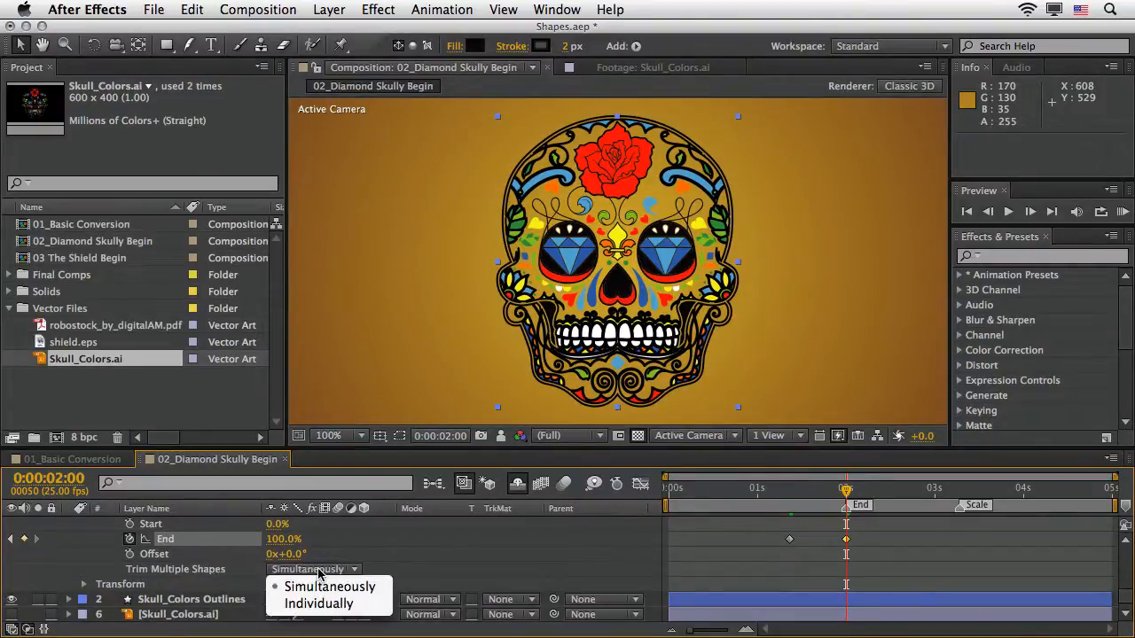
click(319, 605)
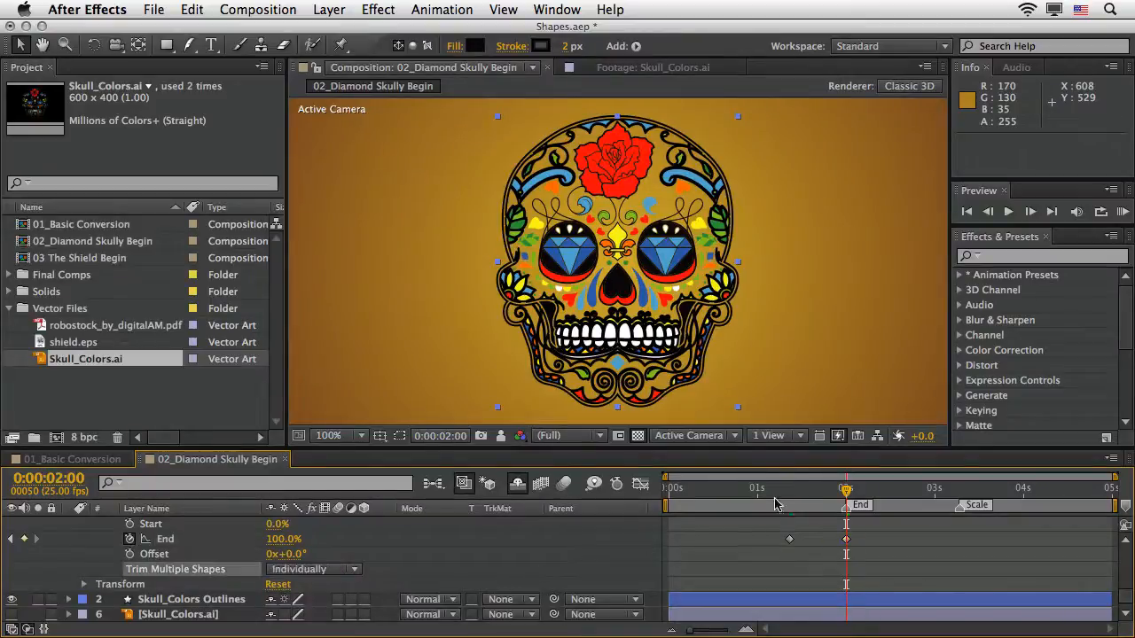
mouse_move(844, 490)
mouse_down()
mouse_move(786, 495)
mouse_move(842, 493)
mouse_up()
Keyframe the Skull Contour's fill opacity from 0% at 0:00:02:00 to 100% at 0:00:02:10
scroll(293, 552, up, 5)
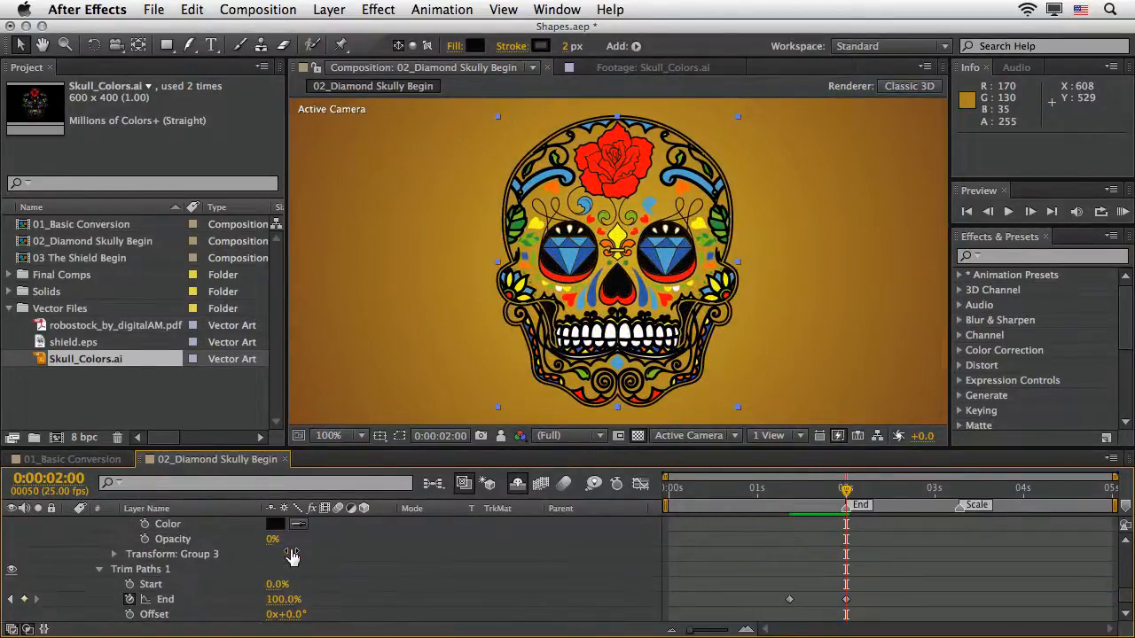
scroll(197, 578, up, 2)
scroll(197, 578, up, 1)
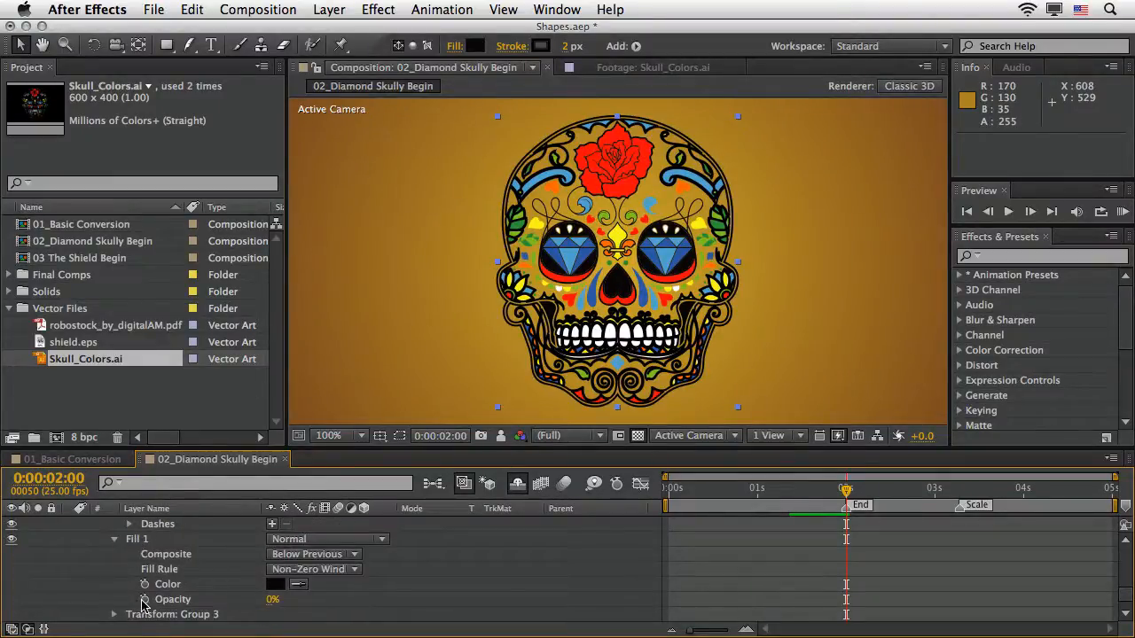
click(145, 600)
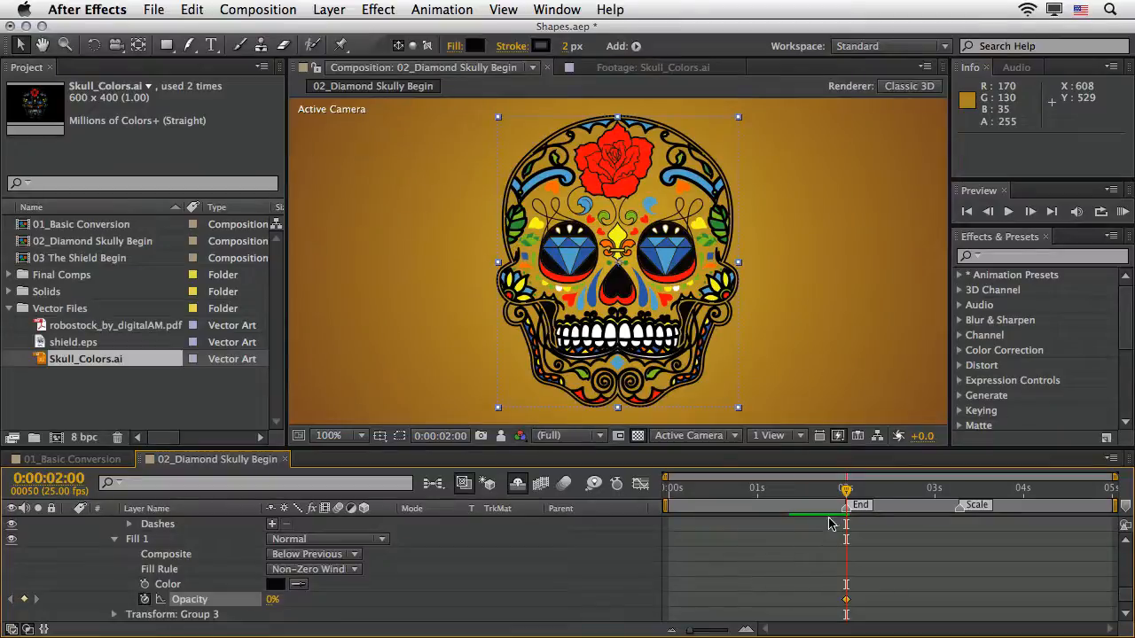
key(shift+Page_Down)
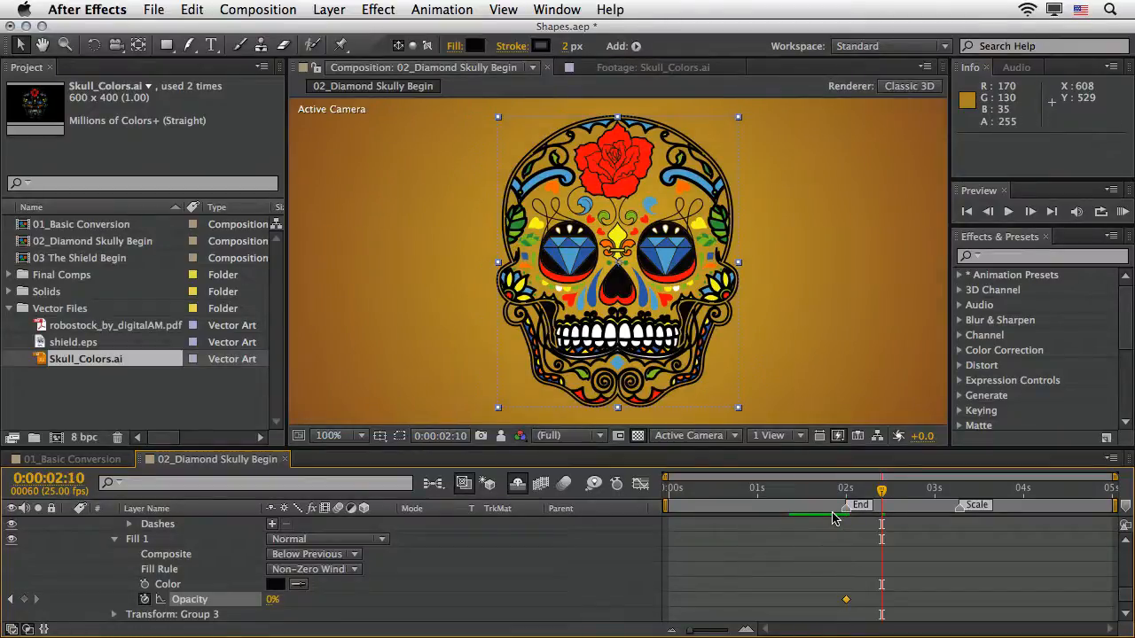
drag(271, 601, 404, 595)
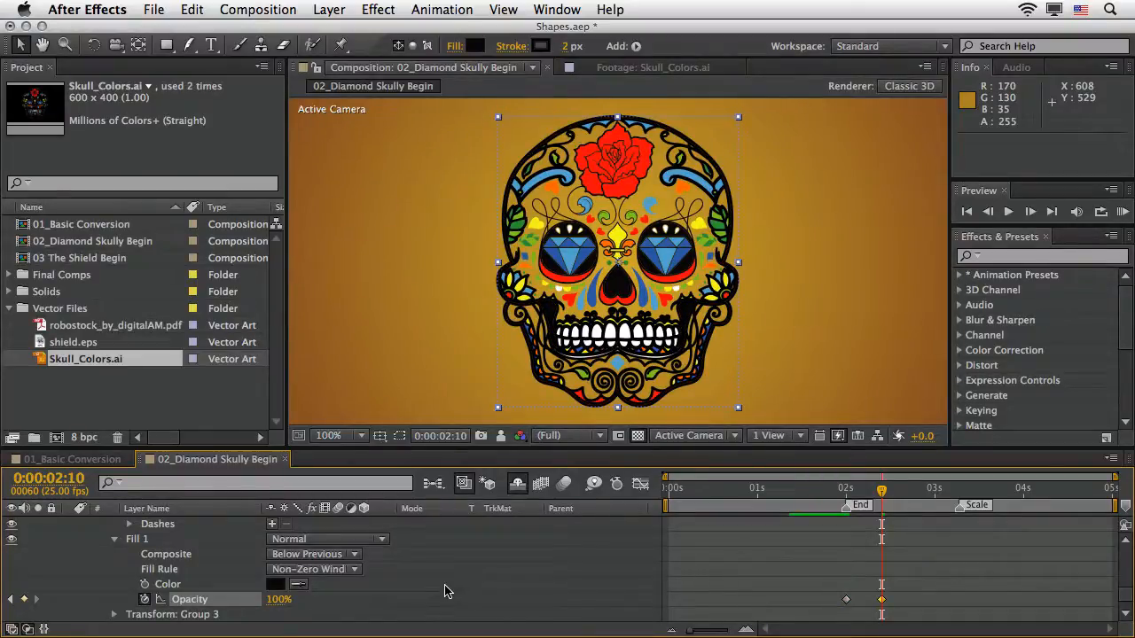
Set the Skull Contour's stroke width to 1 px
scroll(446, 592, down, 5)
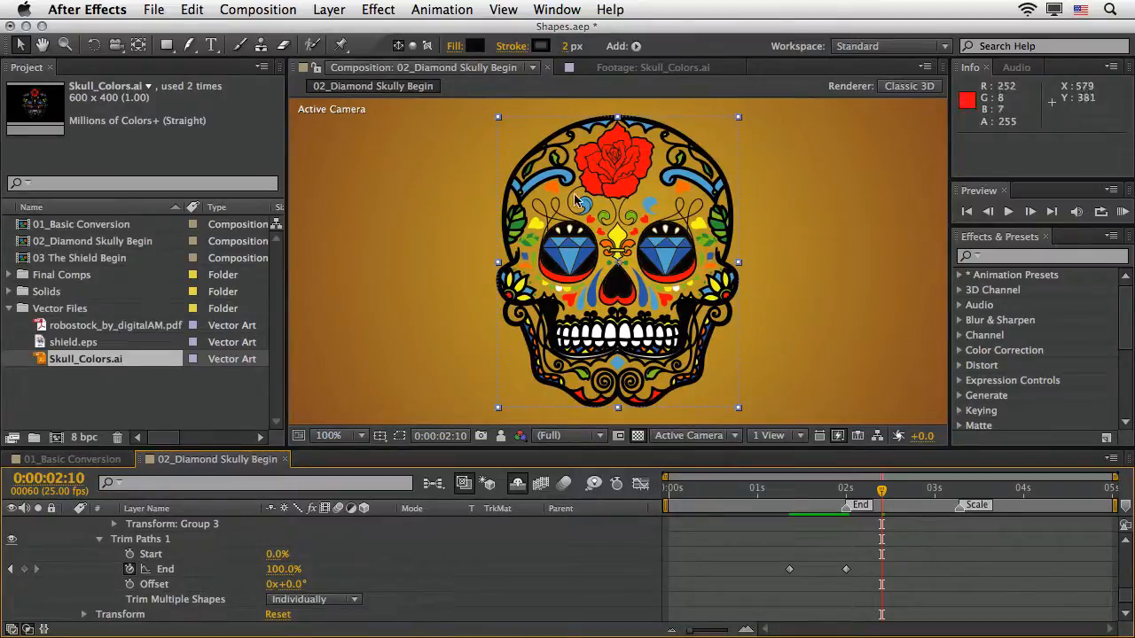
click(563, 48)
text(1)
key(Return)
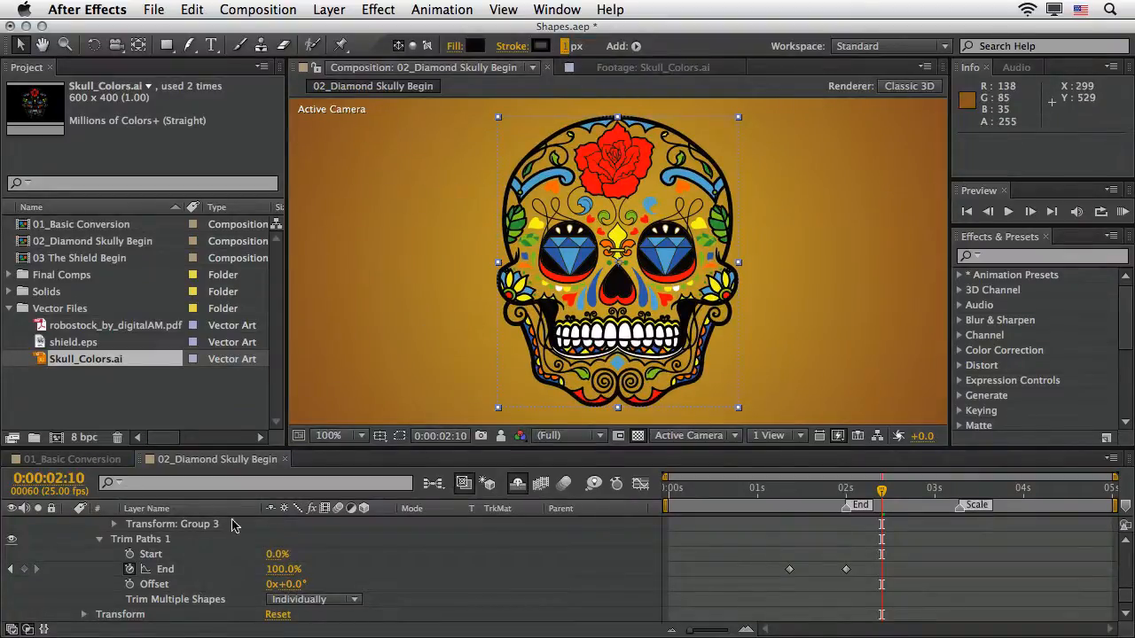
Reveal the Skull Contour's keyframed properties and apply Easy Ease In to the last Opacity and End keyframes
scroll(159, 552, up, 5)
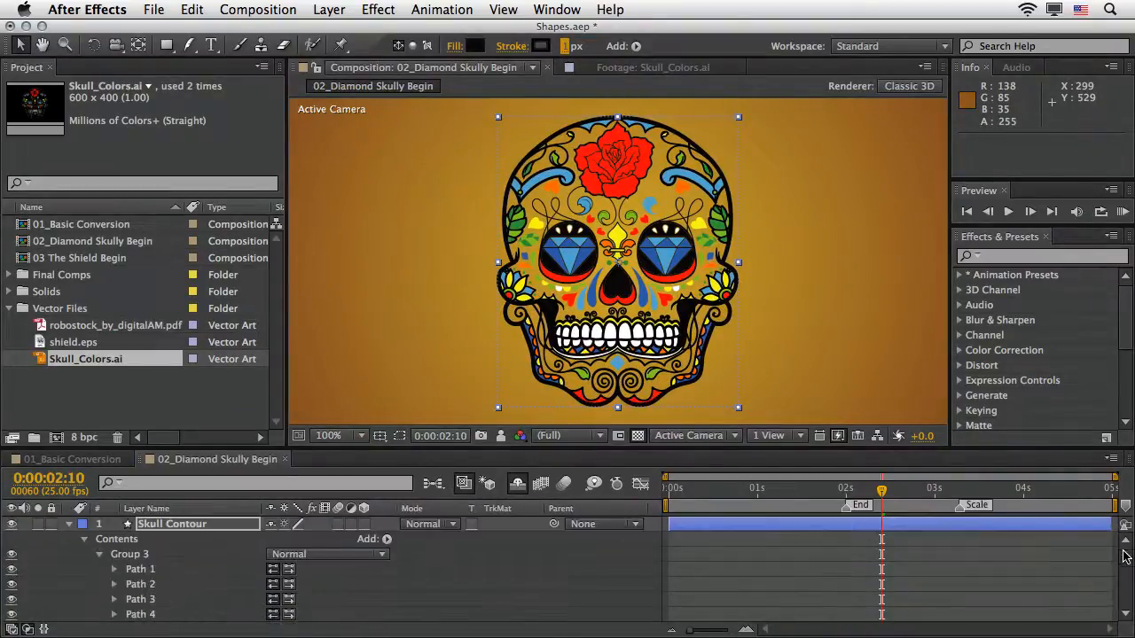
click(155, 524)
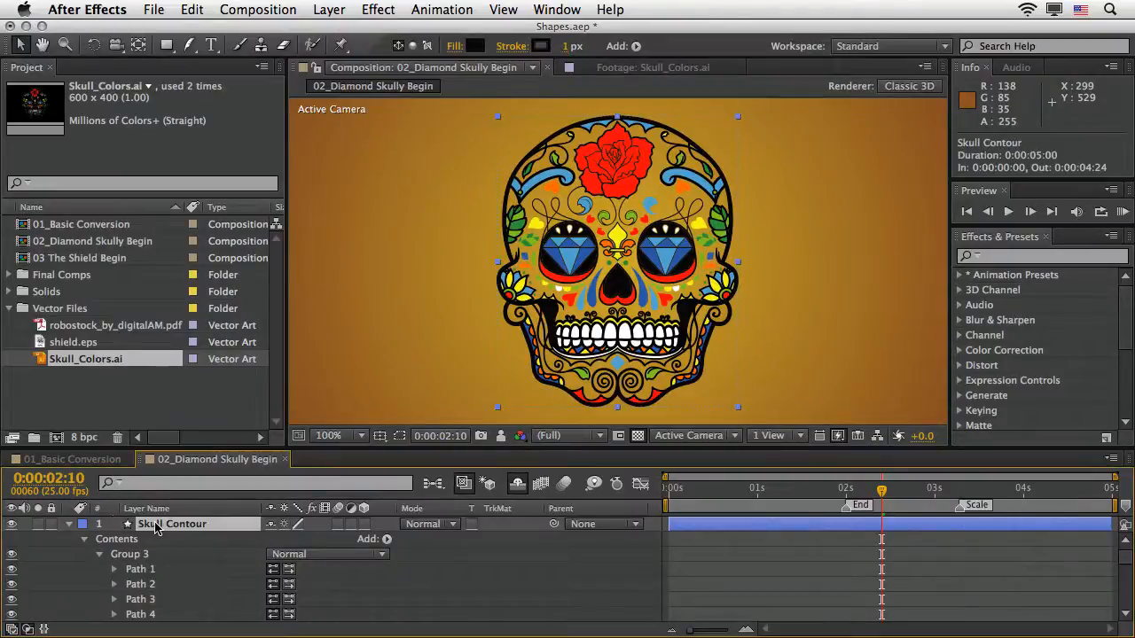
key(u)
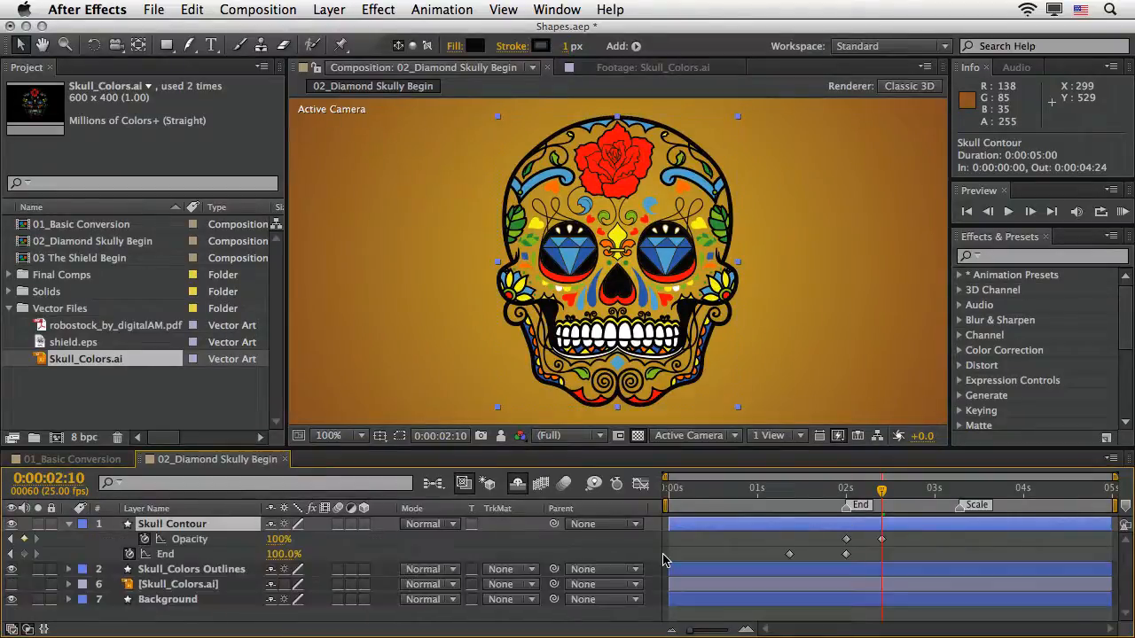
click(881, 539)
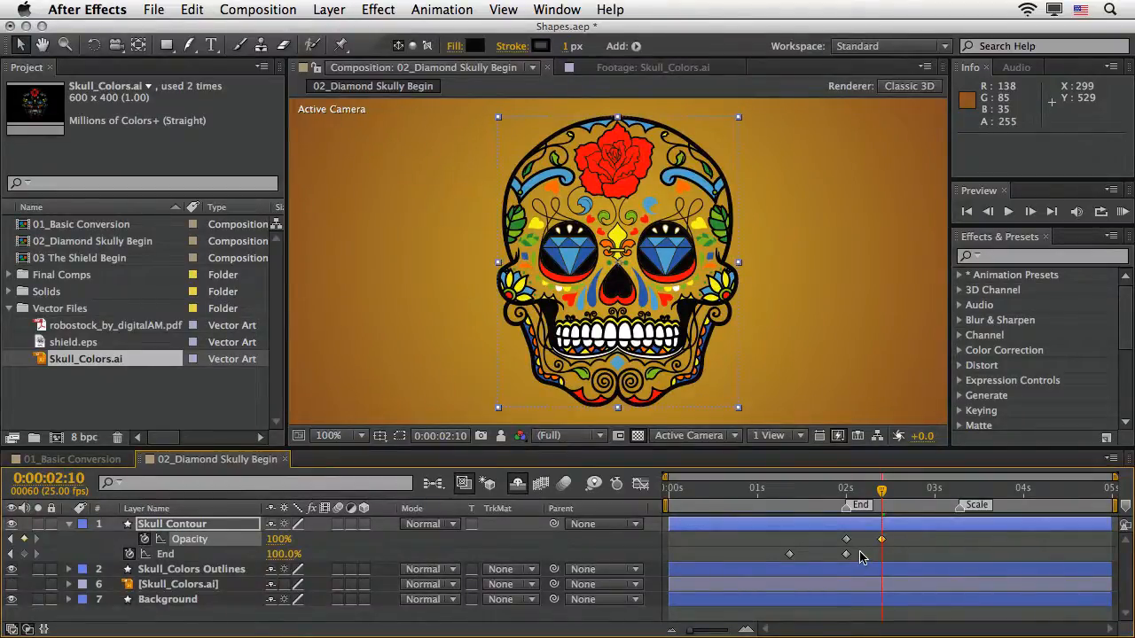
shift+click(846, 555)
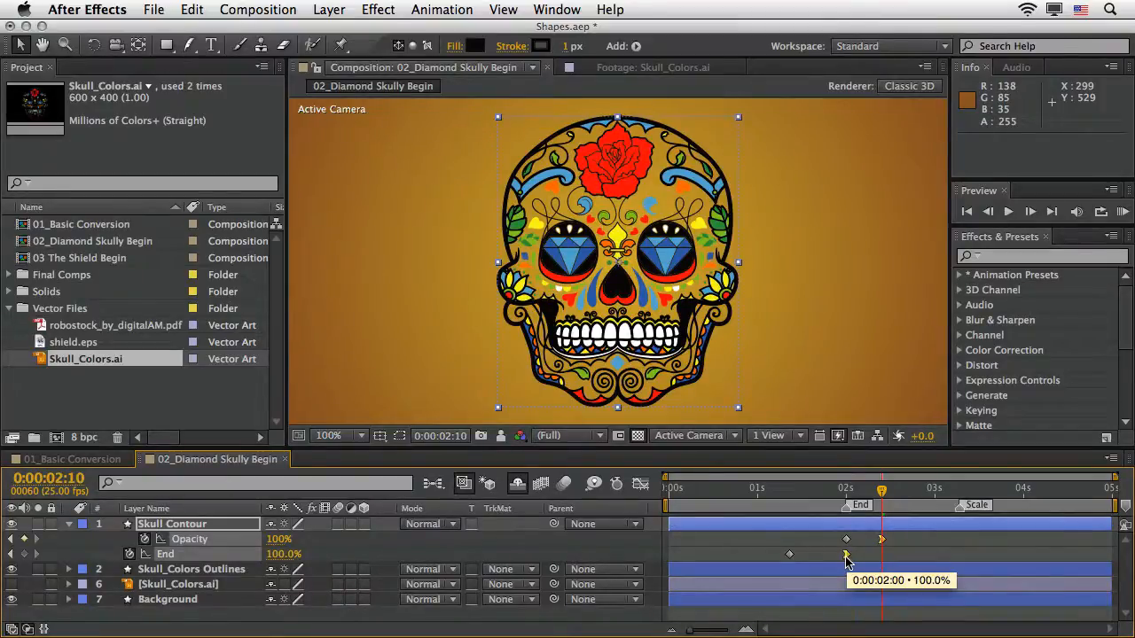
Preview the composition's animation from 0:00:00:00
click(665, 488)
key(KP_0)
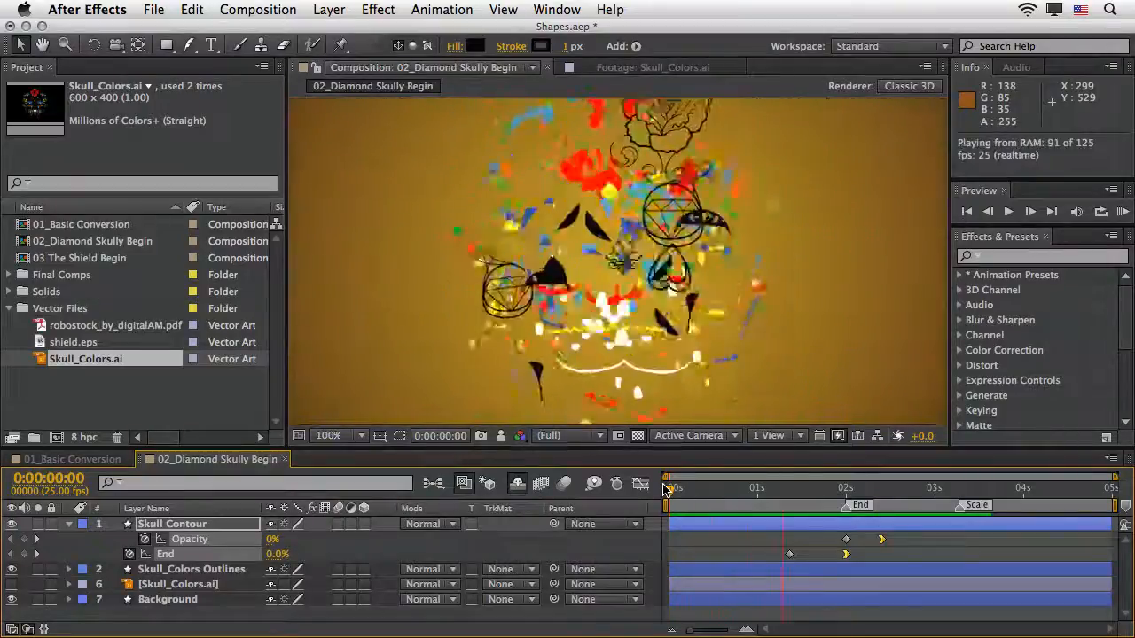
key(space)
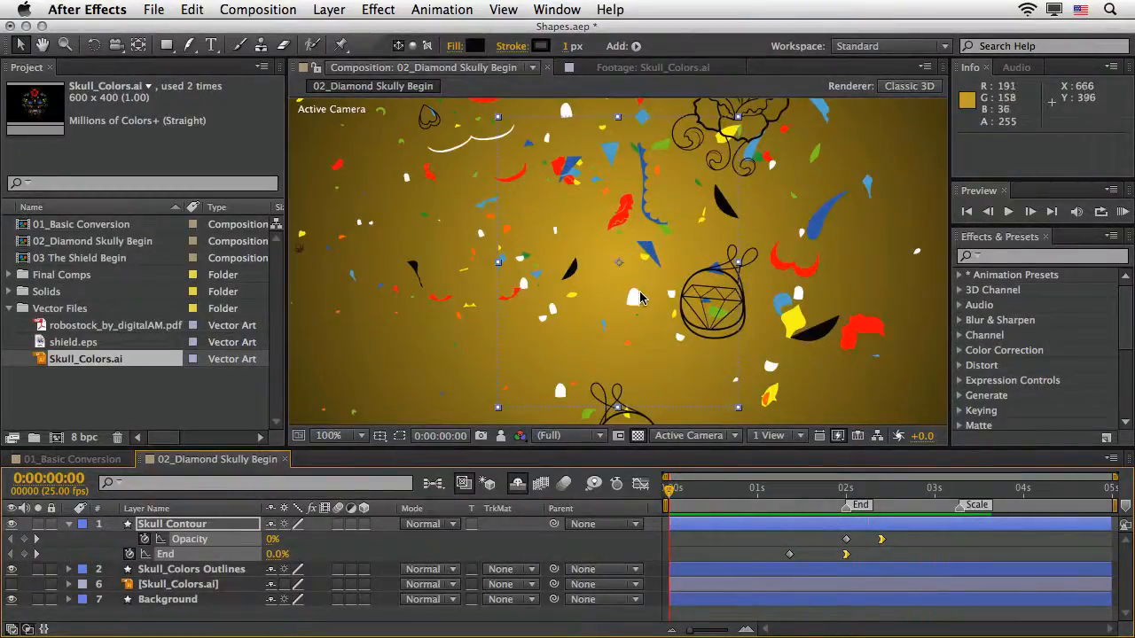
Enable motion blur for the Skull Contour and Skull_Colors Outlines layers and the composition, with a preview of the blurred animation
scroll(640, 298, down, 1)
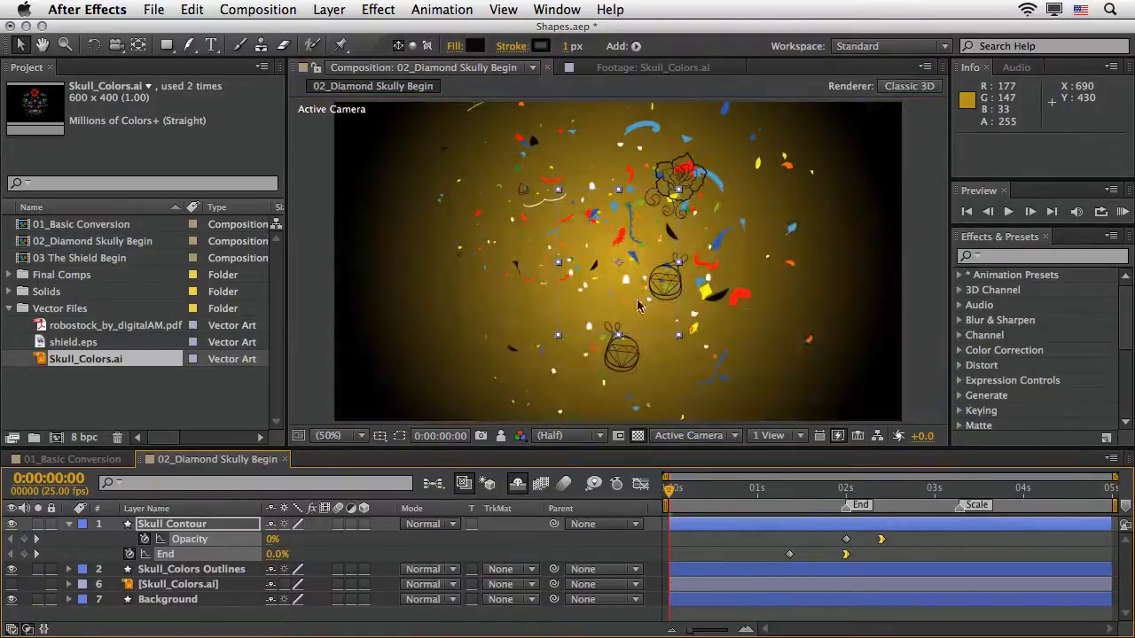
click(339, 525)
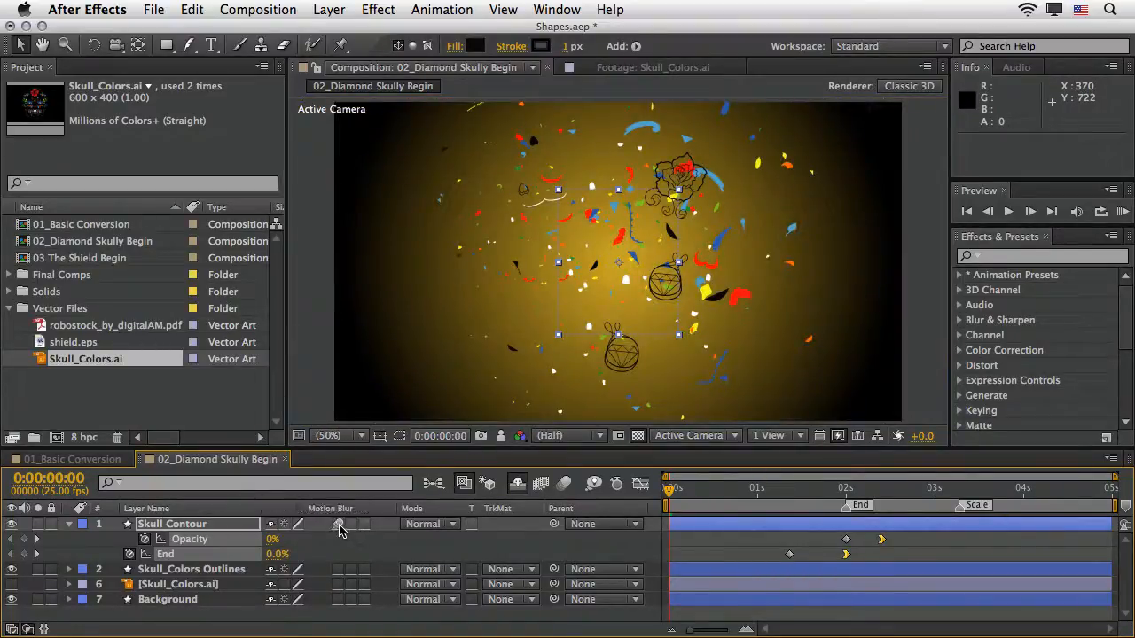
click(339, 570)
click(564, 484)
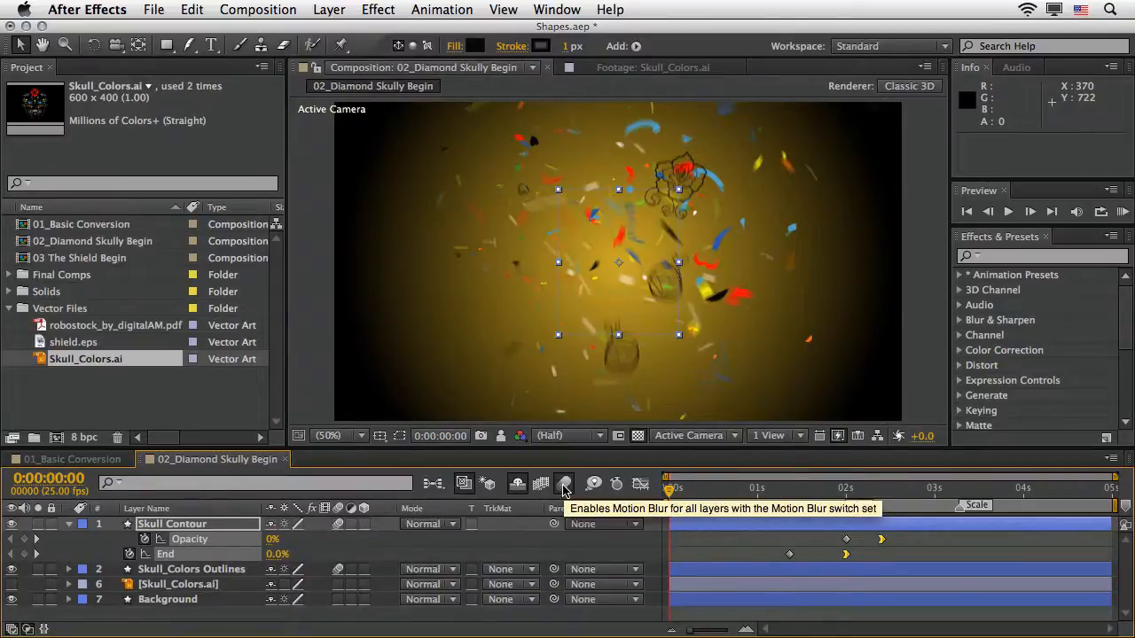
key(KP_0)
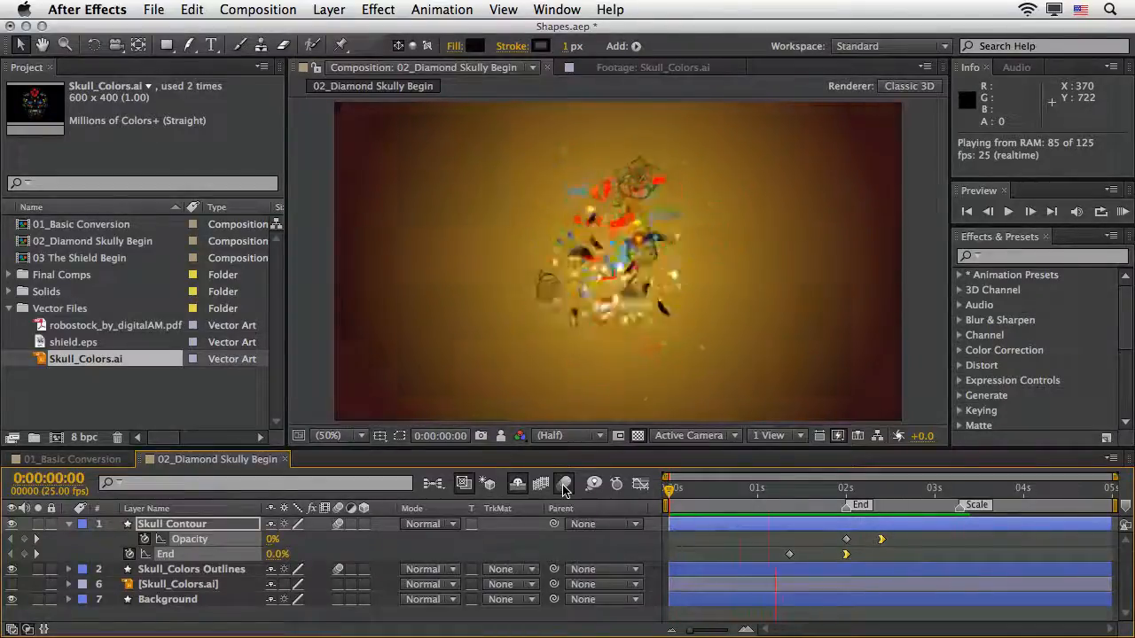
key(space)
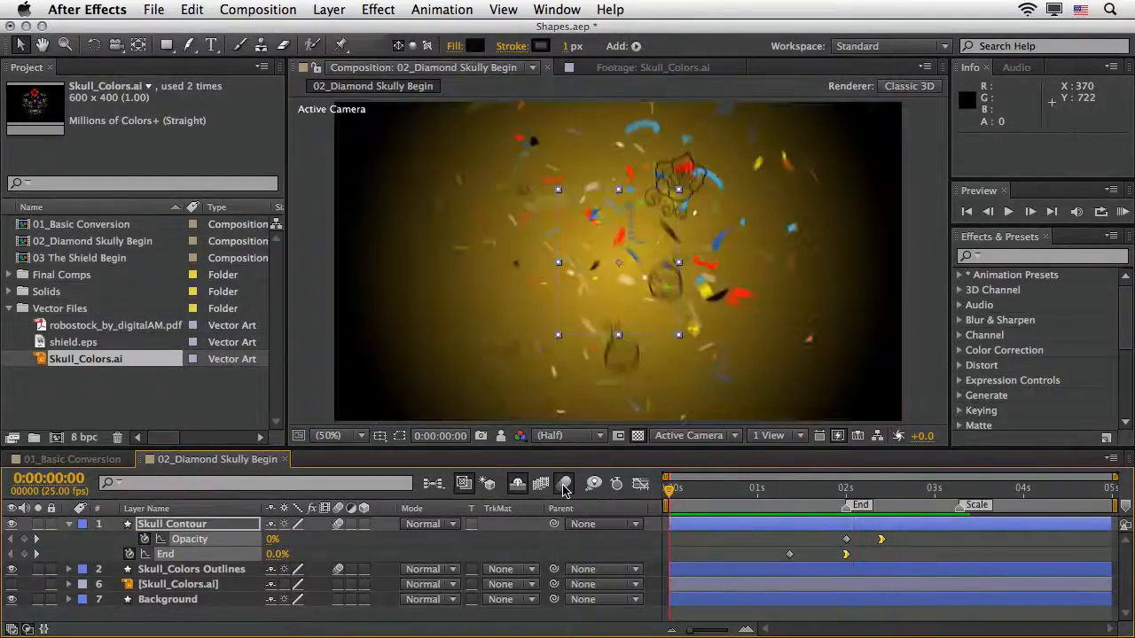
Add a null object and parent the Skull Contour and Skull_Colors Outlines layers to it
click(69, 524)
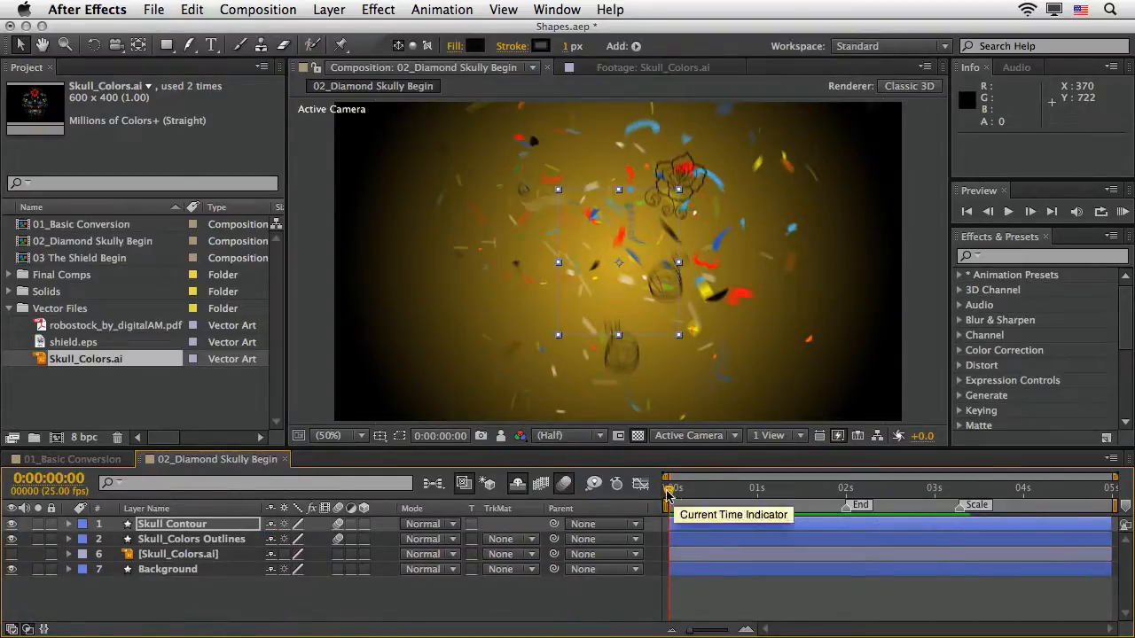
click(335, 10)
mouse_move(337, 30)
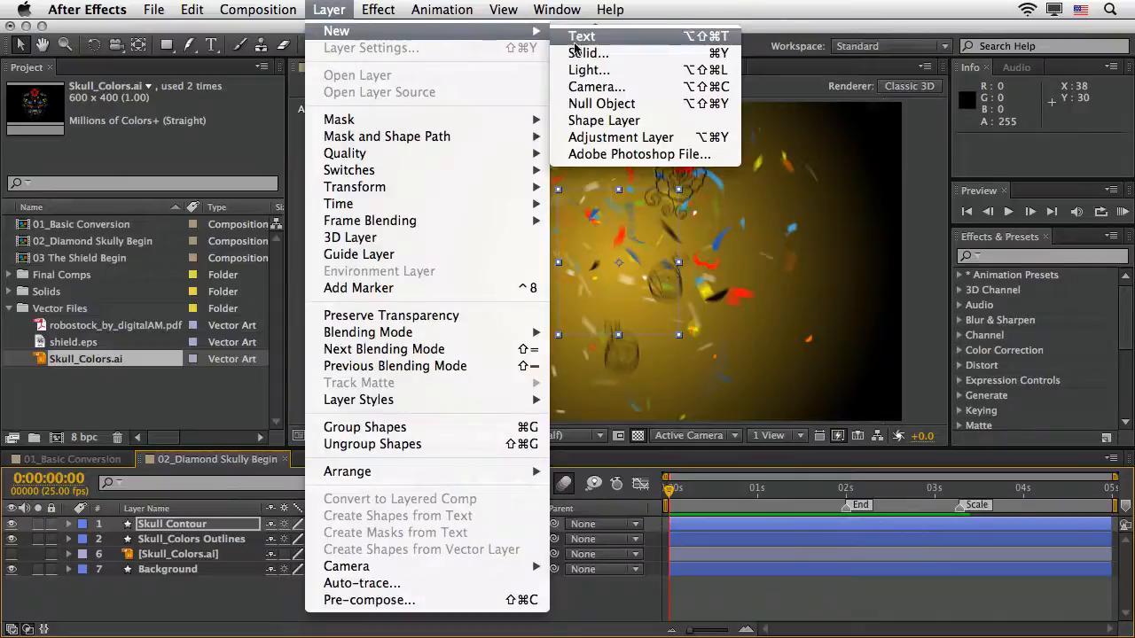
click(602, 104)
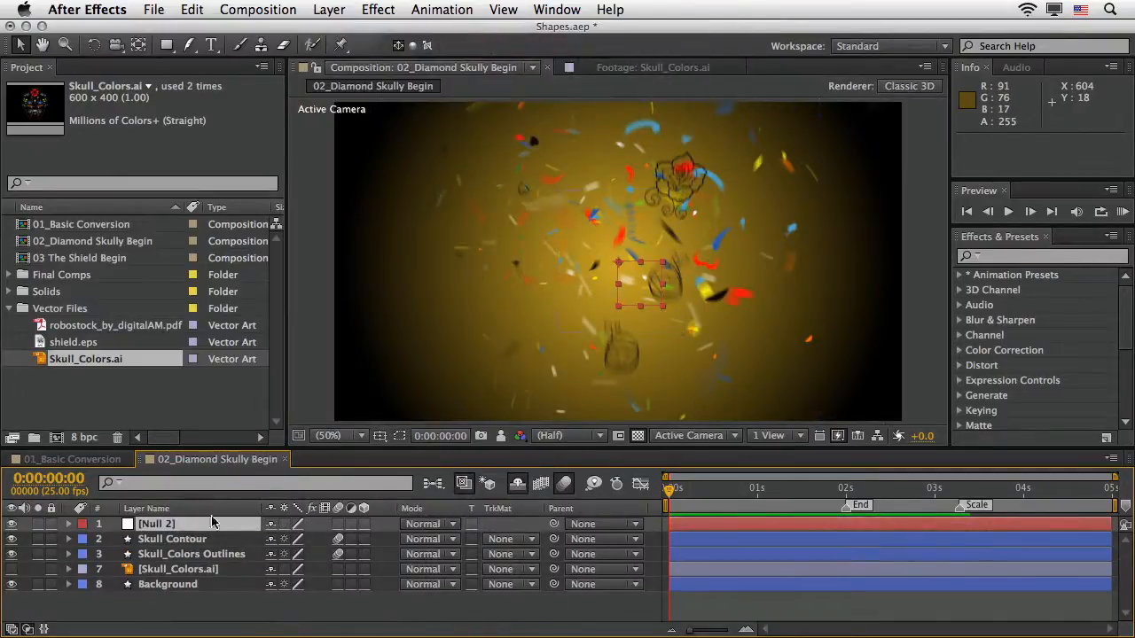
click(168, 539)
shift+click(188, 558)
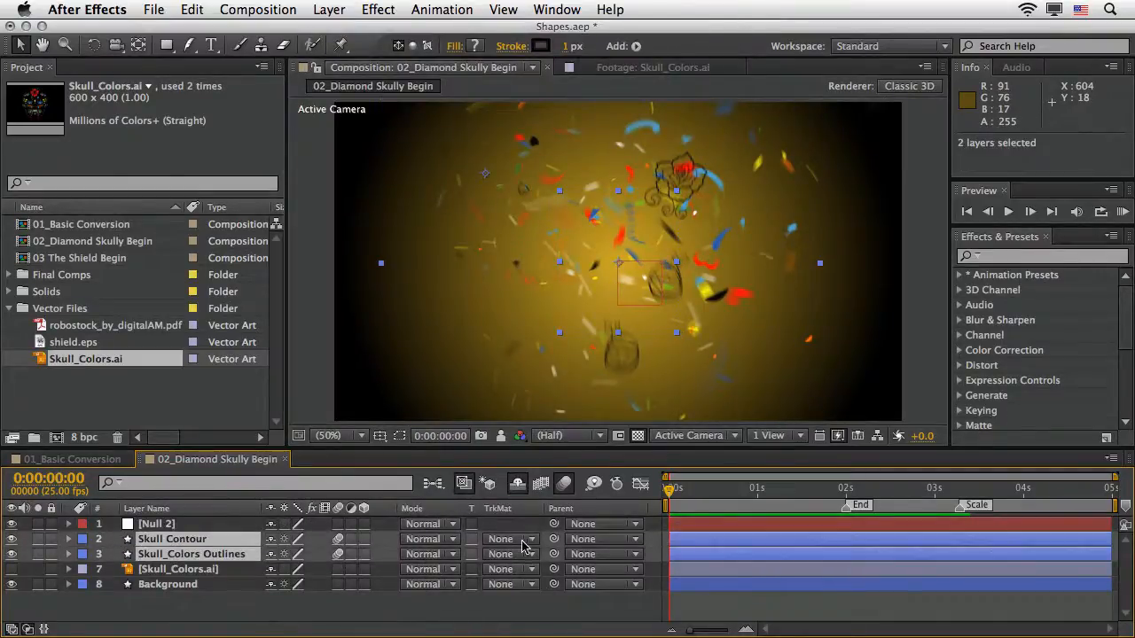
drag(552, 542, 148, 526)
Keyframe the null's Scale from 100% at 0:00:00:00 to 135% at the Scale marker, 0:00:03:07
click(153, 525)
key(s)
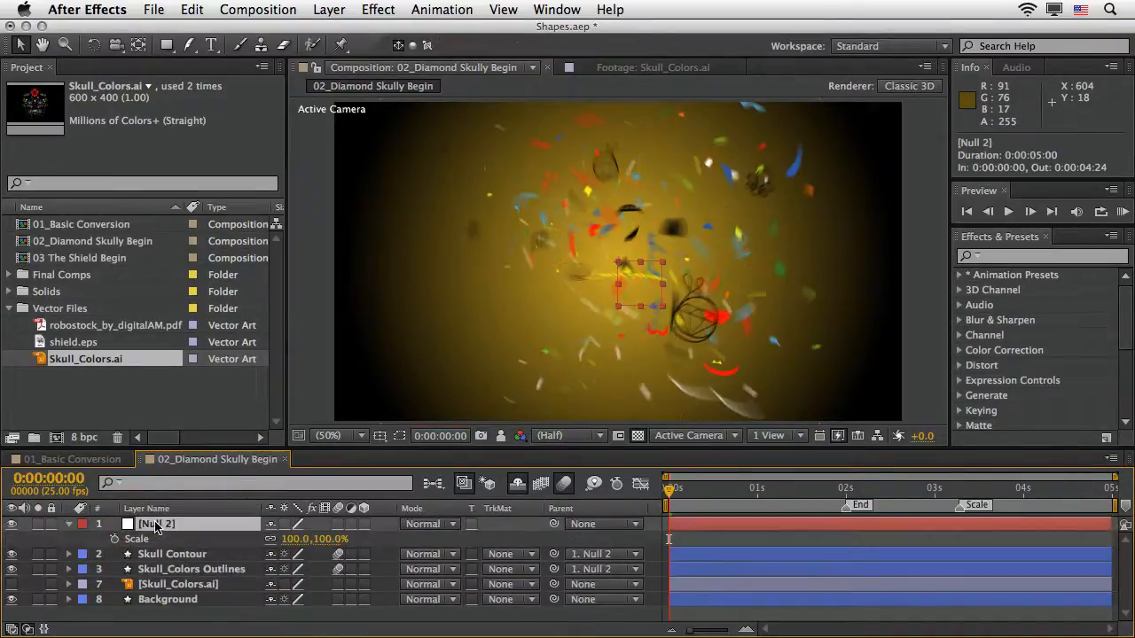
click(115, 540)
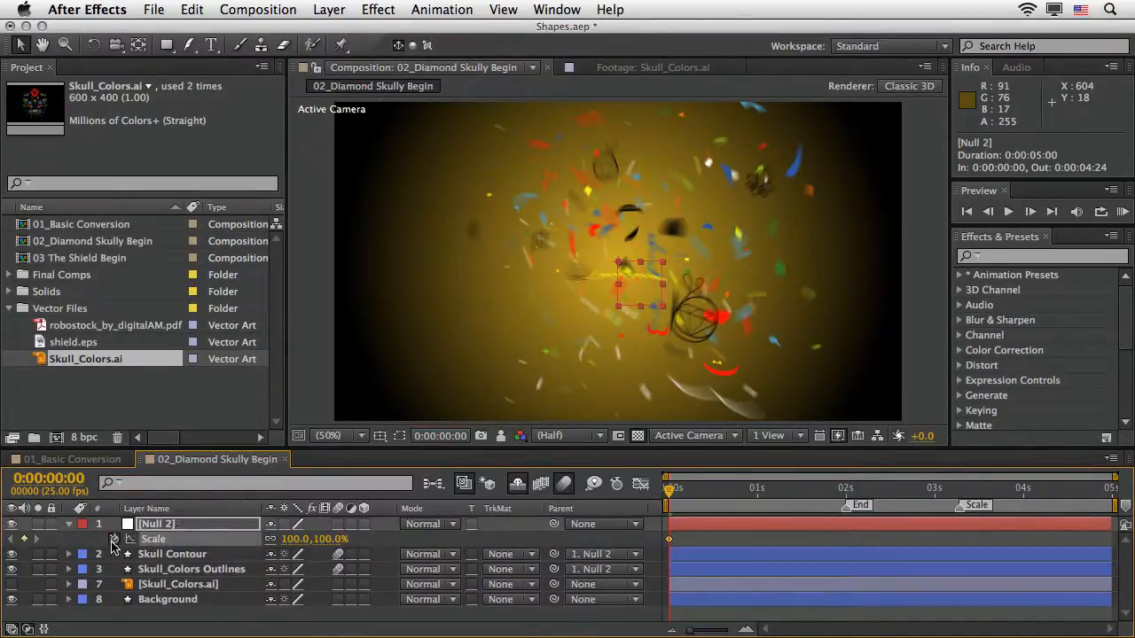
click(959, 490)
click(341, 539)
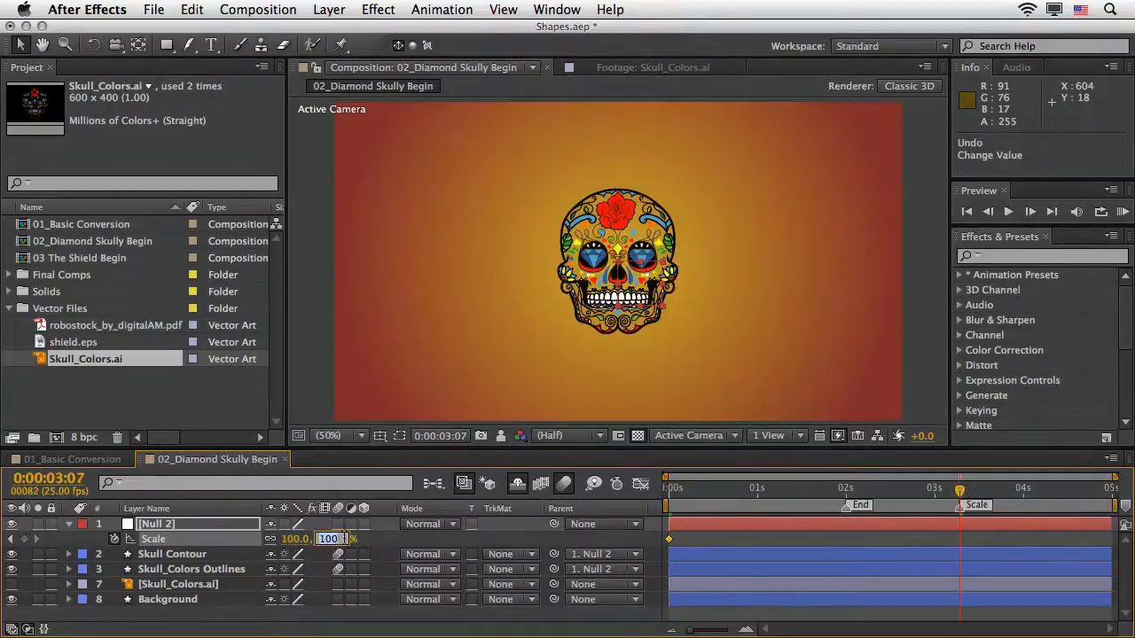
text(135)
key(Return)
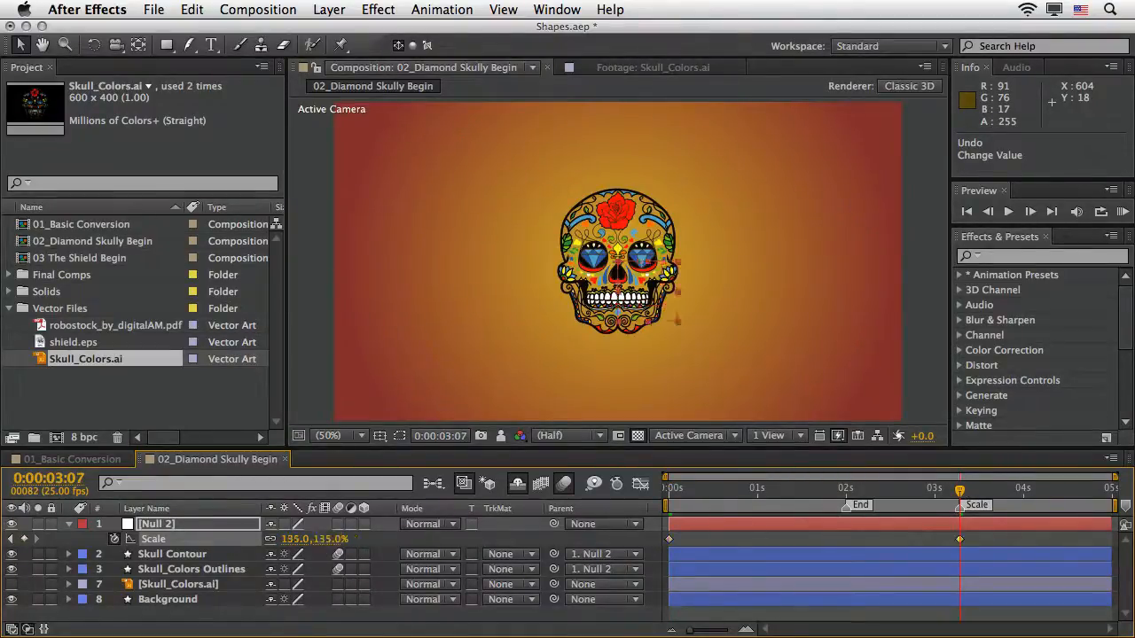
Unhide the shy layers and turn on the visibility of the Text, Shadow and Reflection layers
click(517, 485)
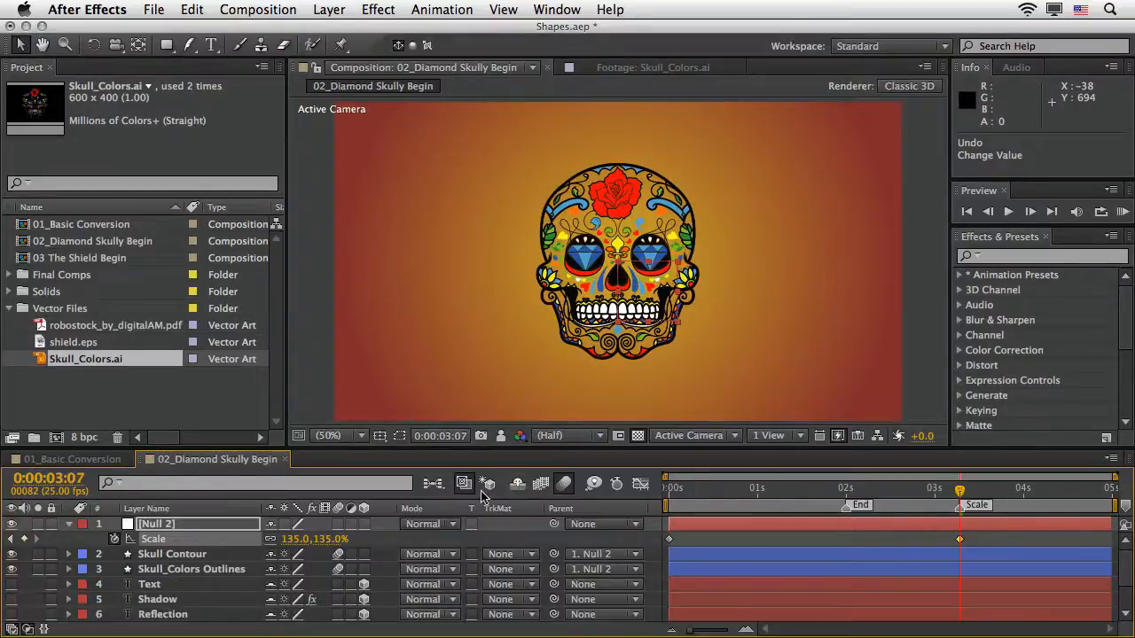
scroll(71, 572, down, 1)
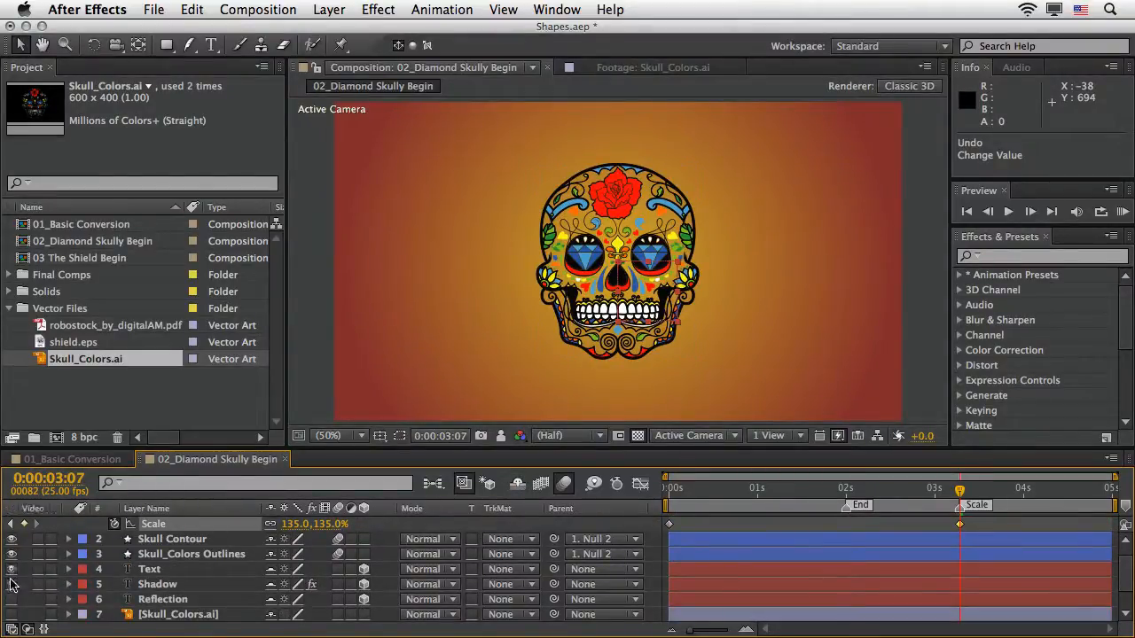
click(12, 600)
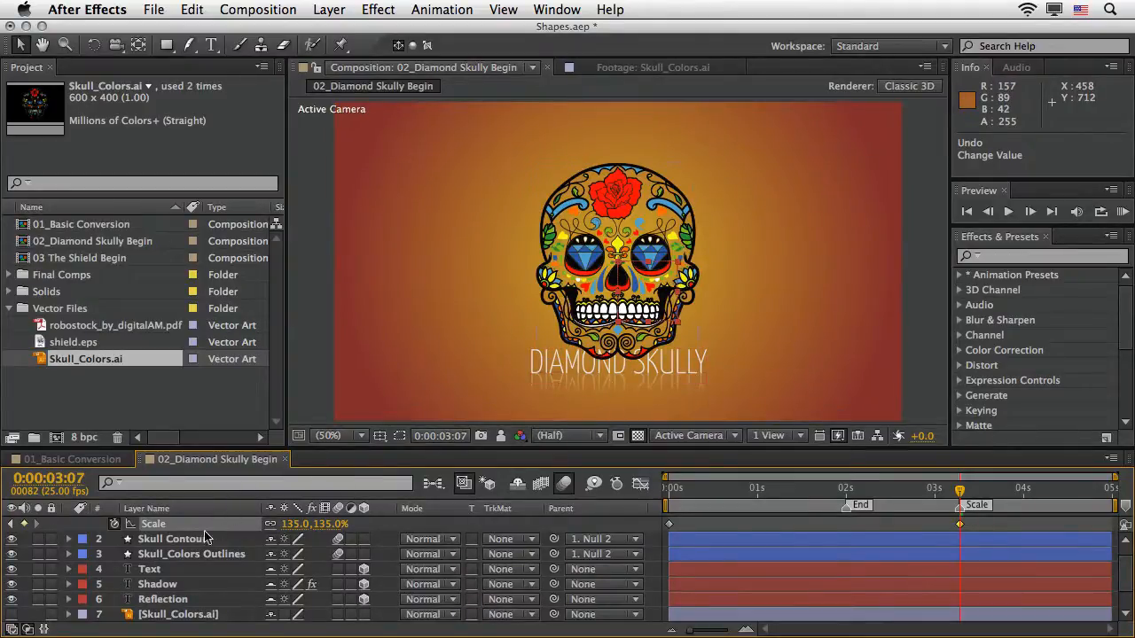
Set the null's Anchor Point Y value to 45 to raise the skull above the DIAMOND SKULLY text
scroll(195, 545, up, 1)
click(155, 529)
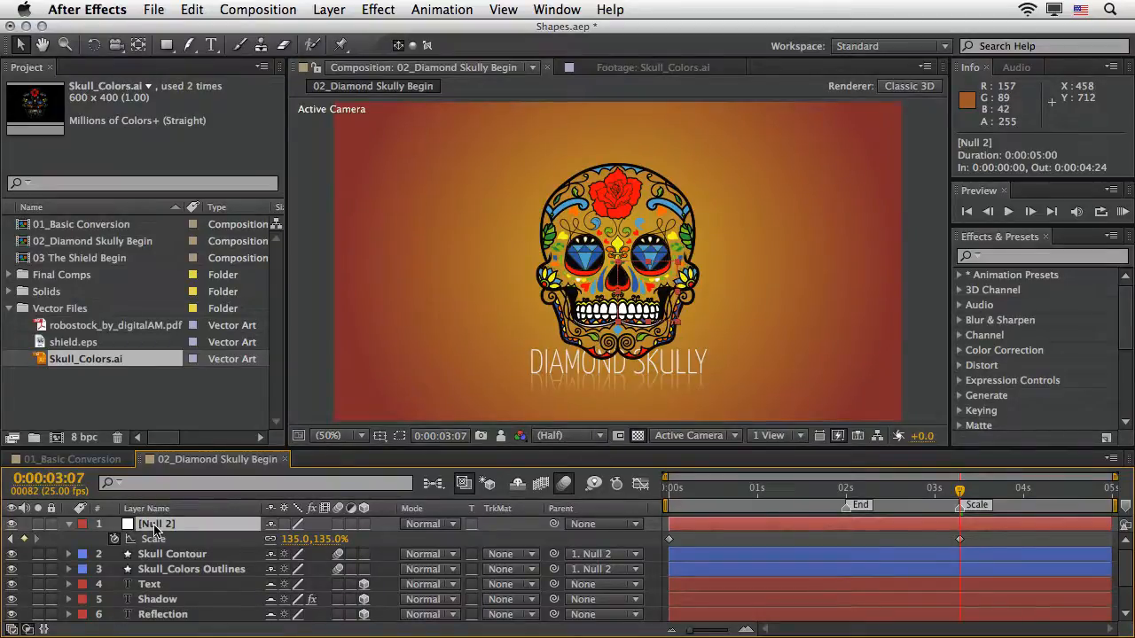
key(a)
key(super+z)
click(291, 539)
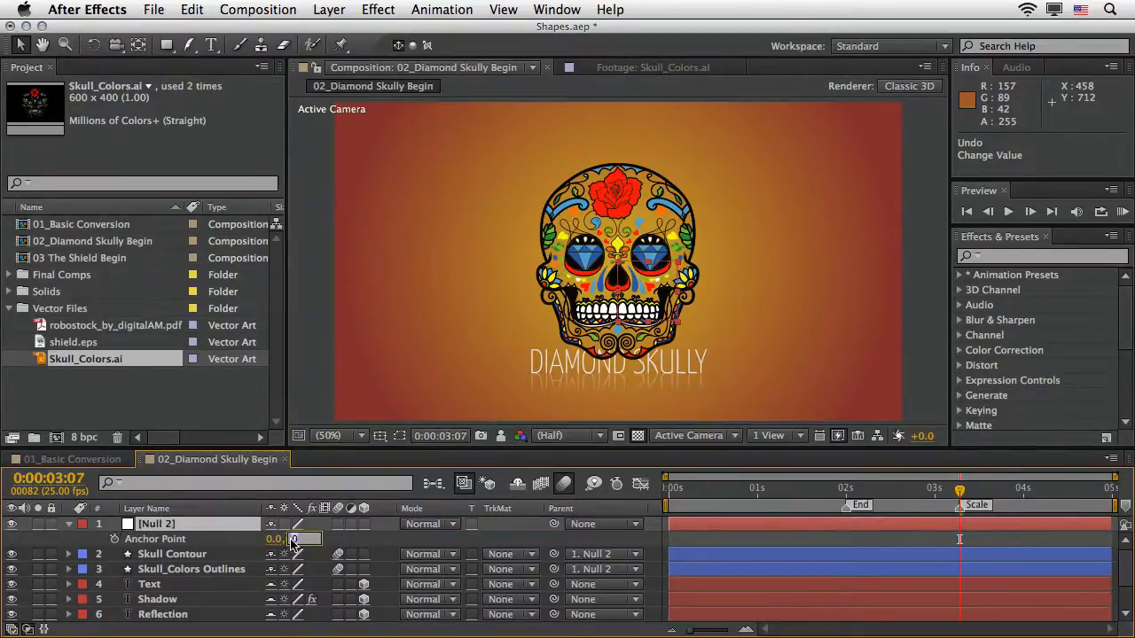
text(45)
key(Return)
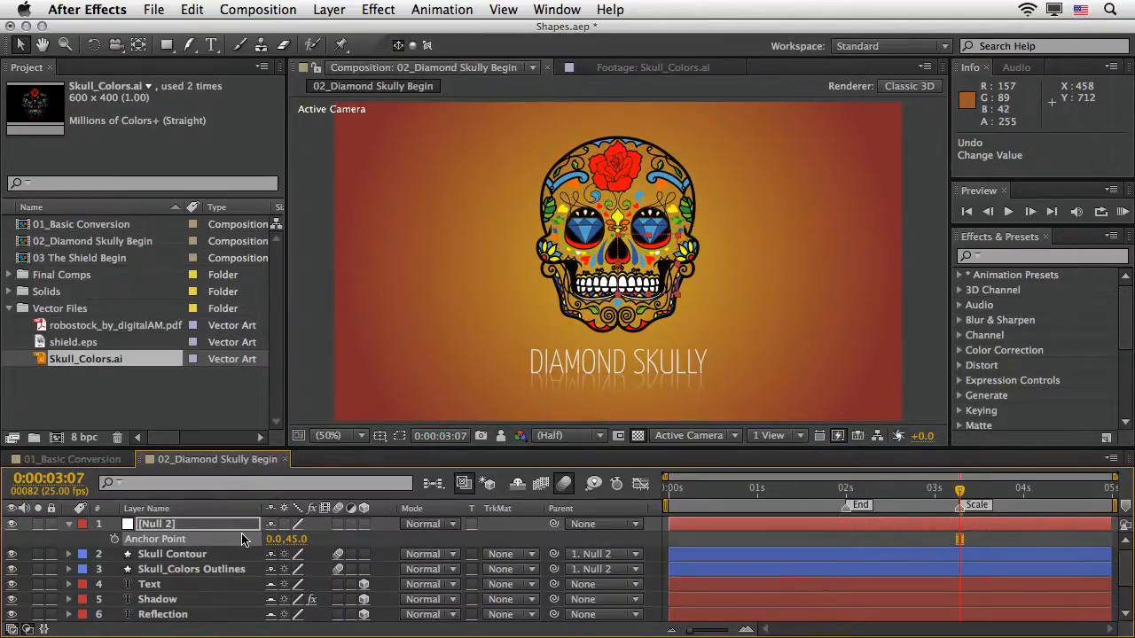
Apply Easy Ease In to the null's Scale keyframe at 0:00:03:07 and return to 0:00:00:00
key(s)
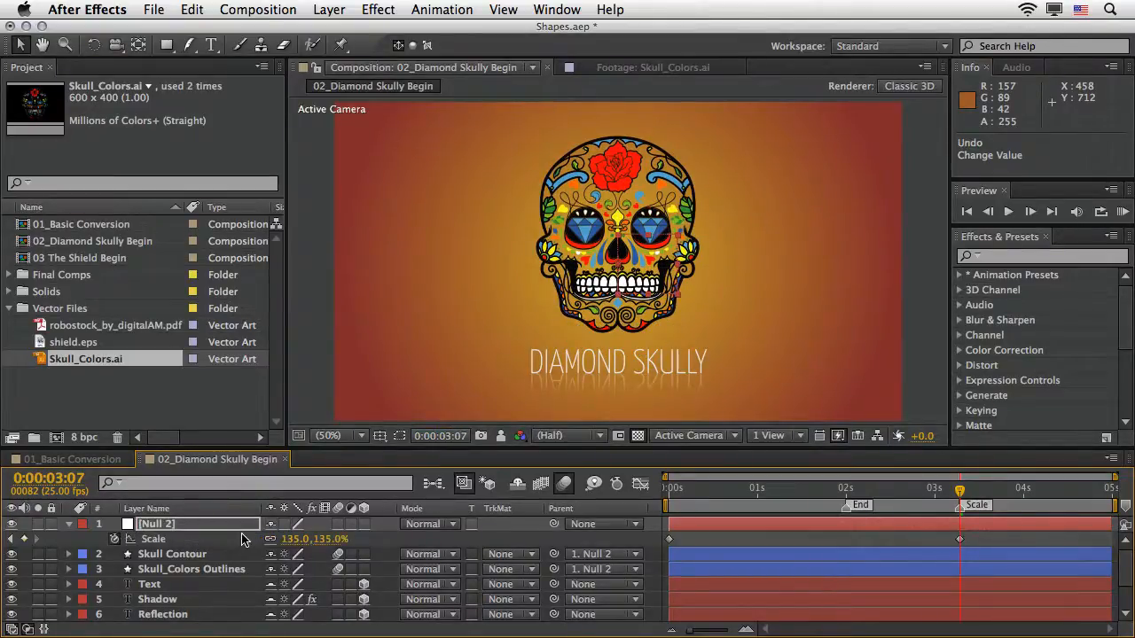
click(959, 540)
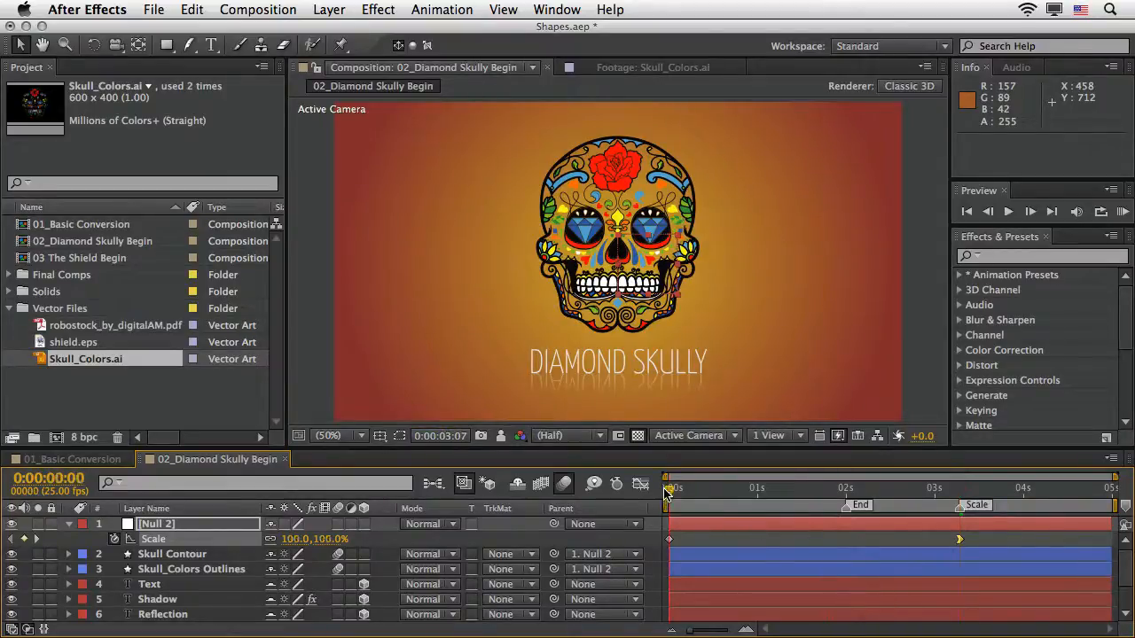
click(18, 539)
click(69, 525)
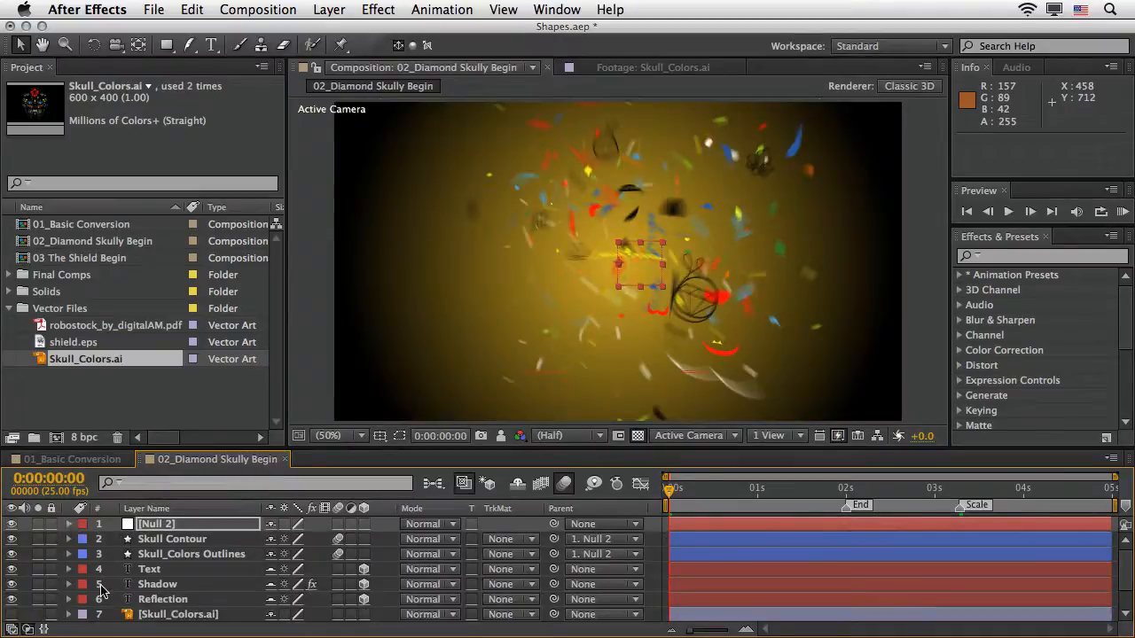
Check the remaining layers down to the sound effect, maximize the composition view and preview the finished animation
scroll(33, 612, down, 2)
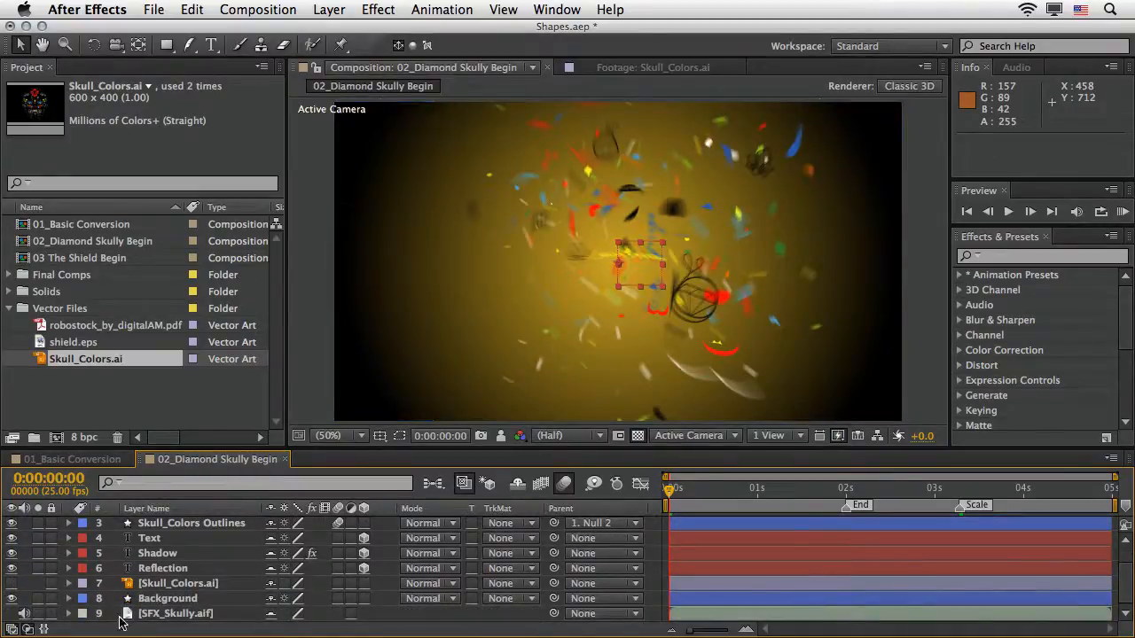
scroll(147, 616, up, 2)
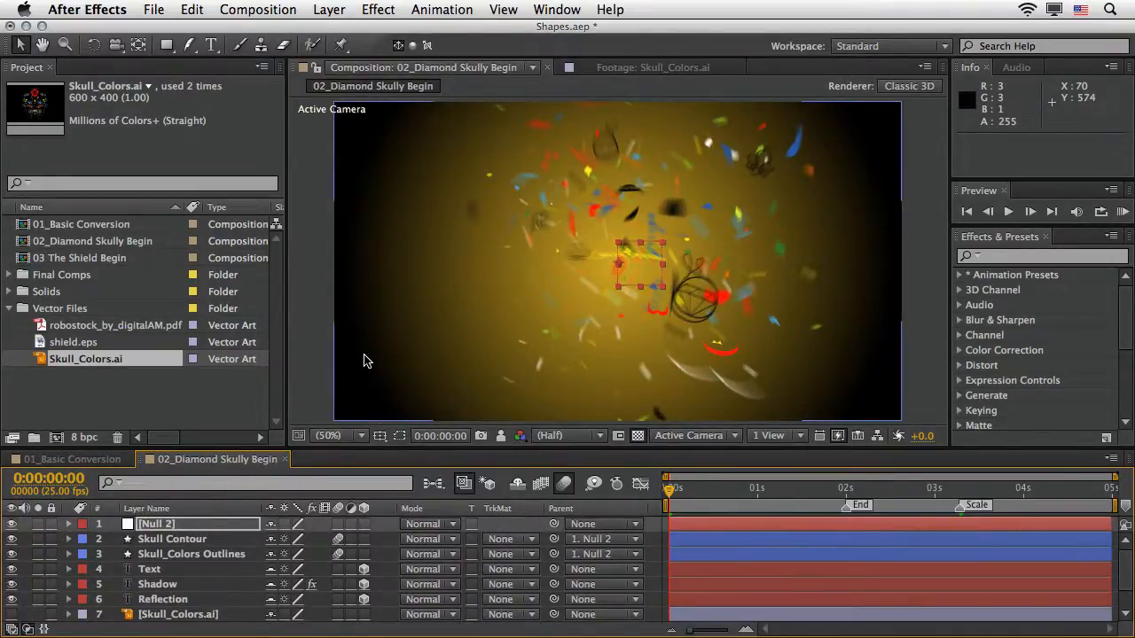
key(grave)
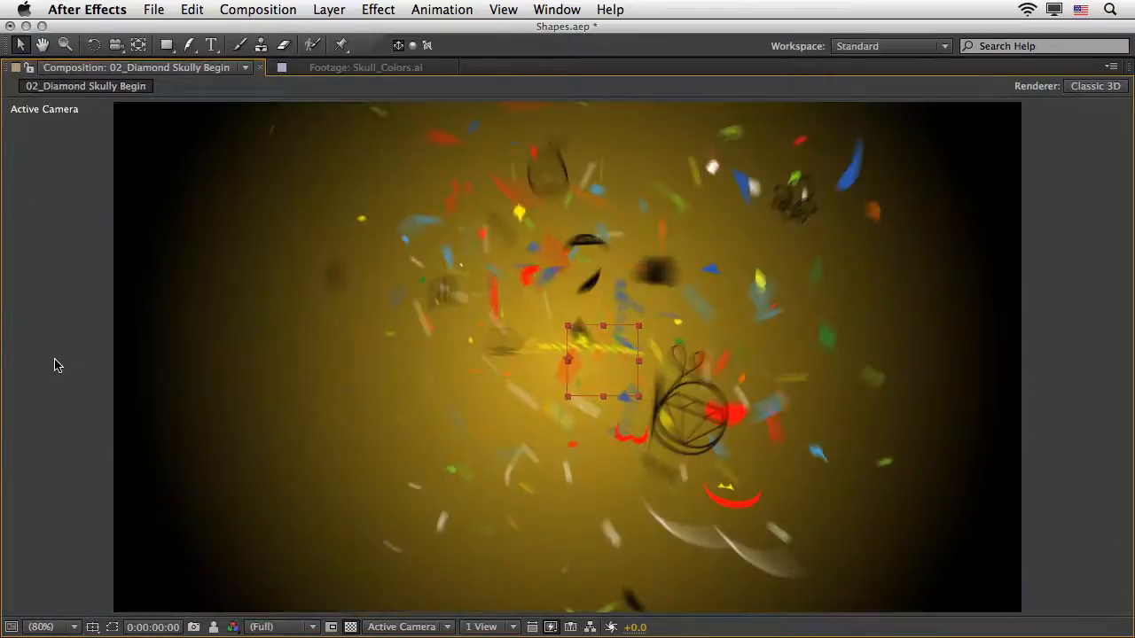
key(space)
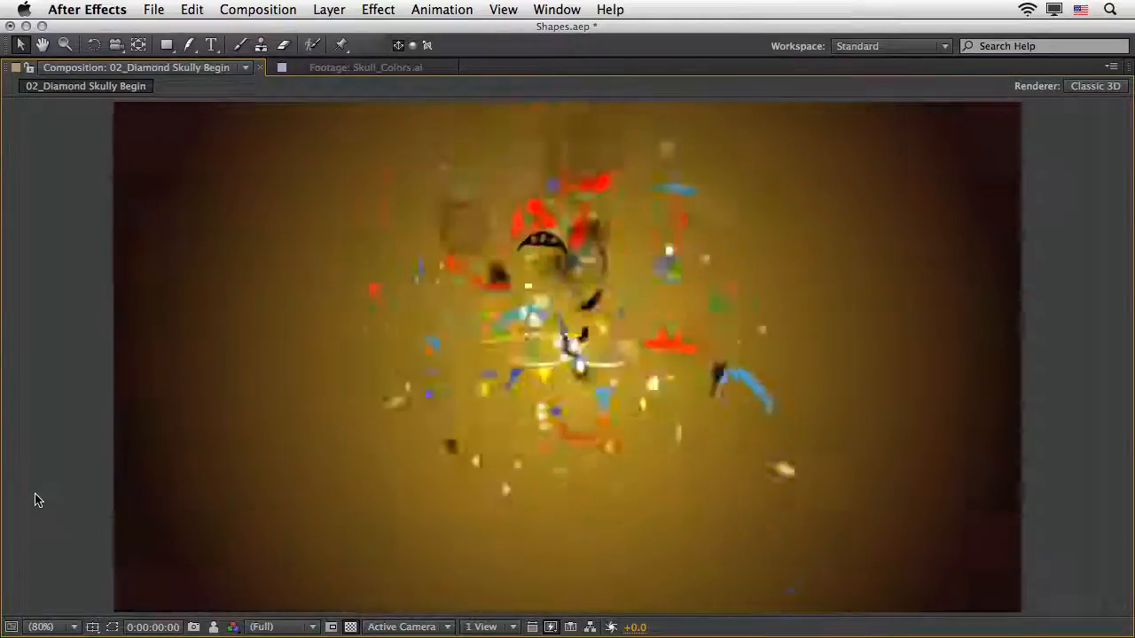